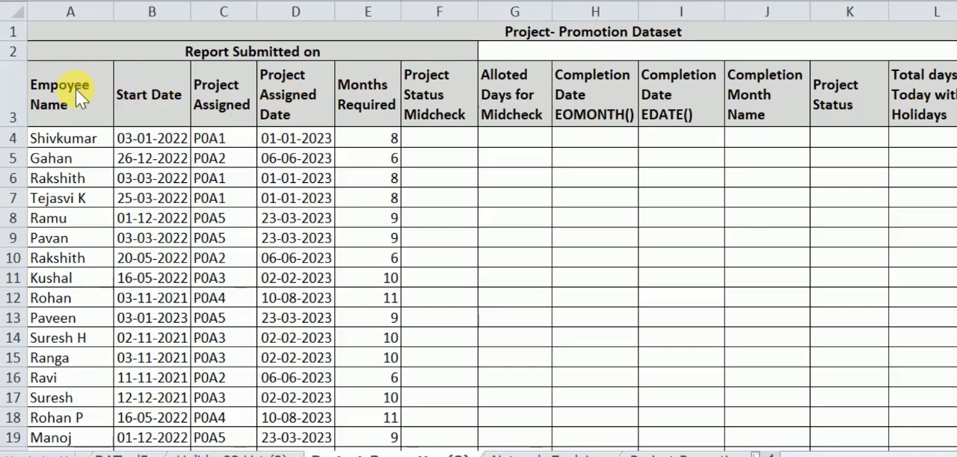
- Review the column headings of the Project-Promotion Dataset, from employee name through the total days column
click(88, 104)
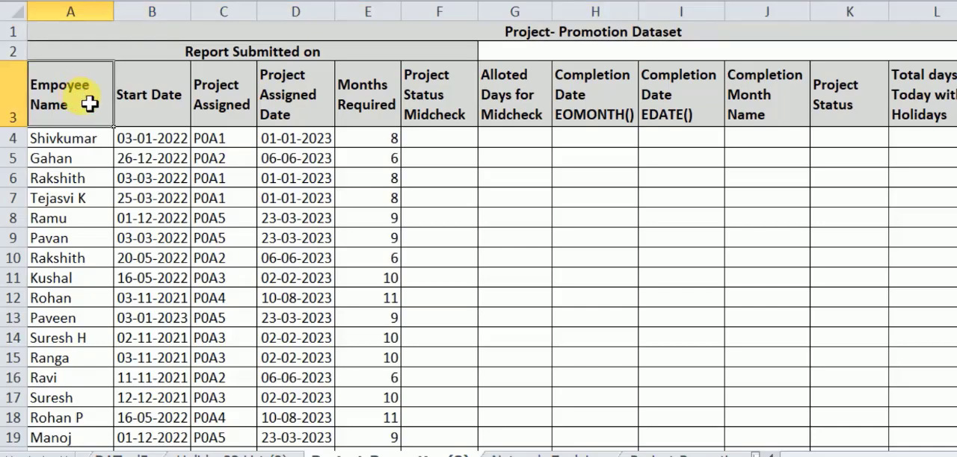
click(150, 123)
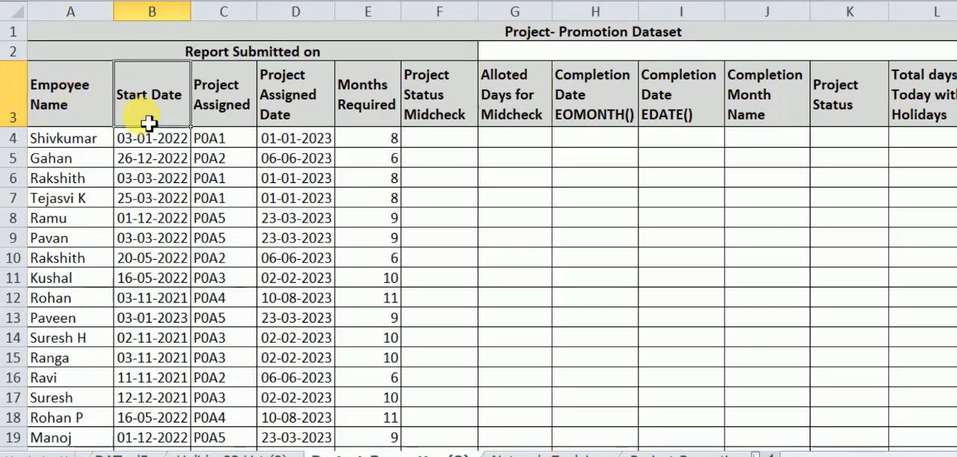
click(221, 122)
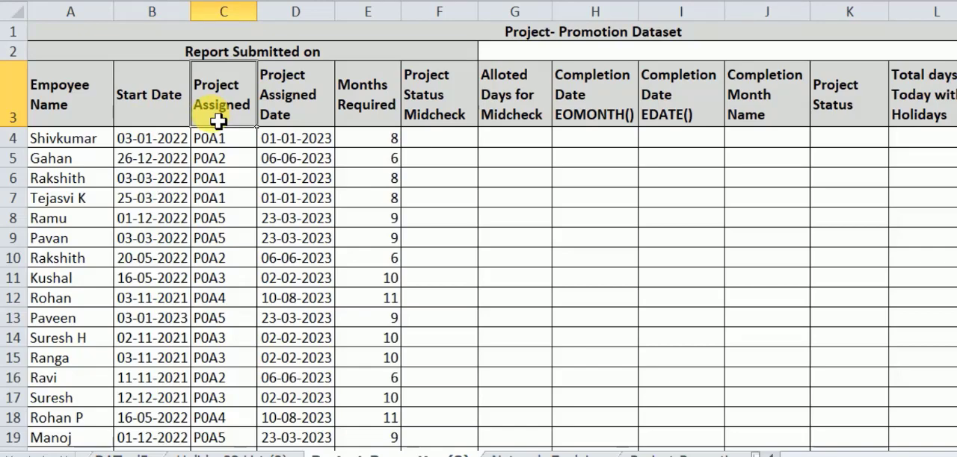
click(291, 114)
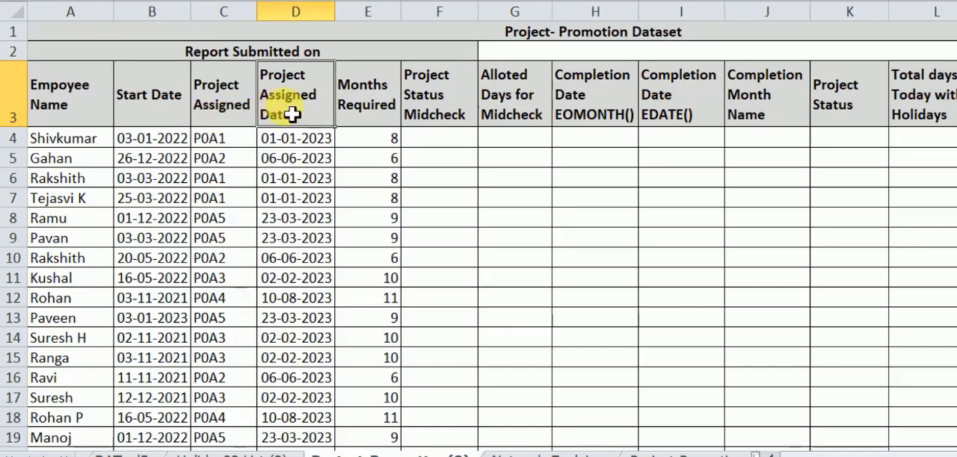
click(218, 103)
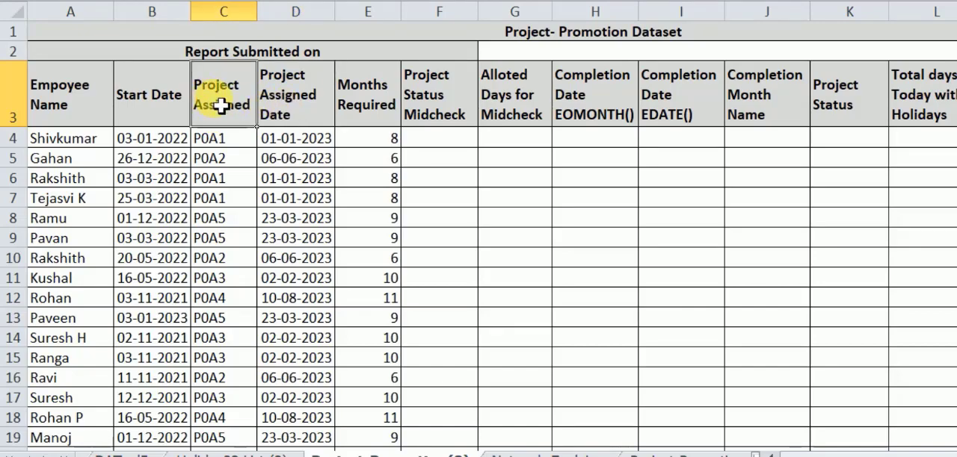
click(297, 114)
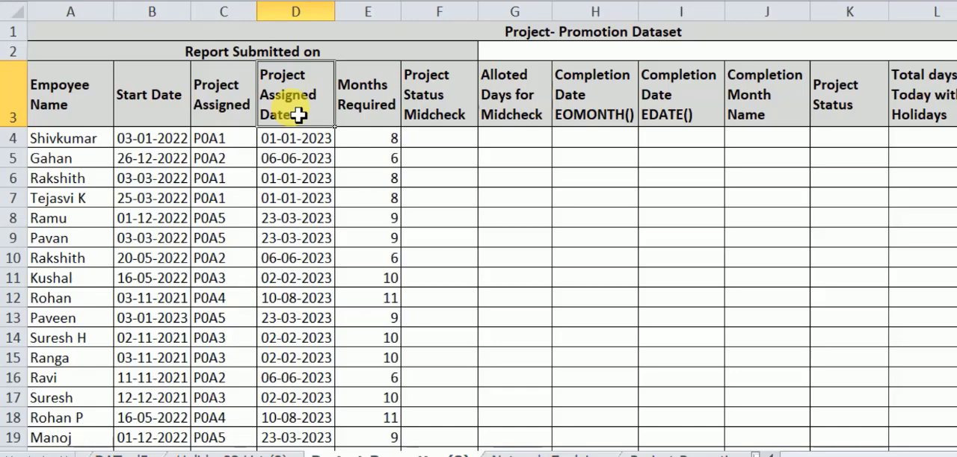
click(371, 117)
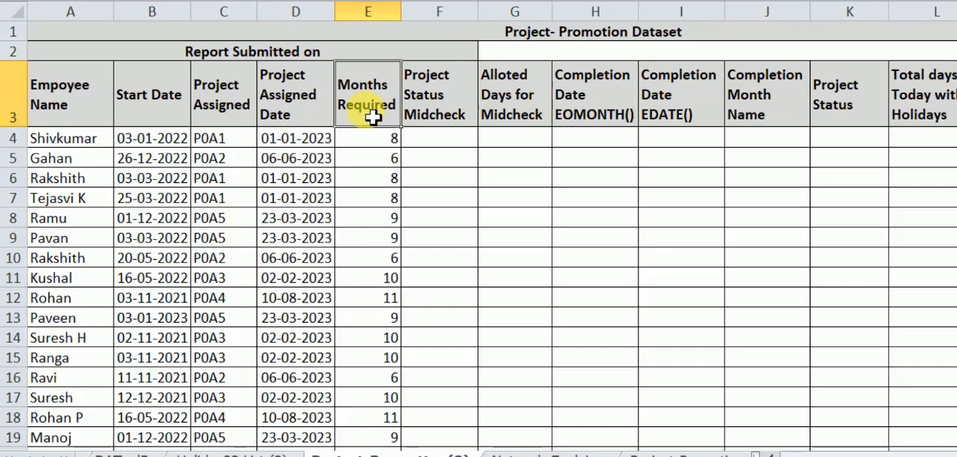
click(229, 120)
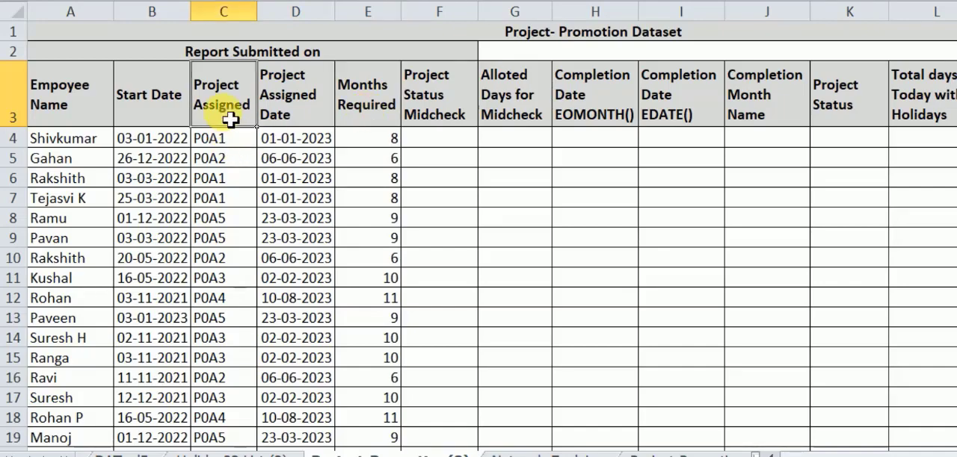
click(443, 111)
click(519, 114)
click(572, 119)
click(689, 108)
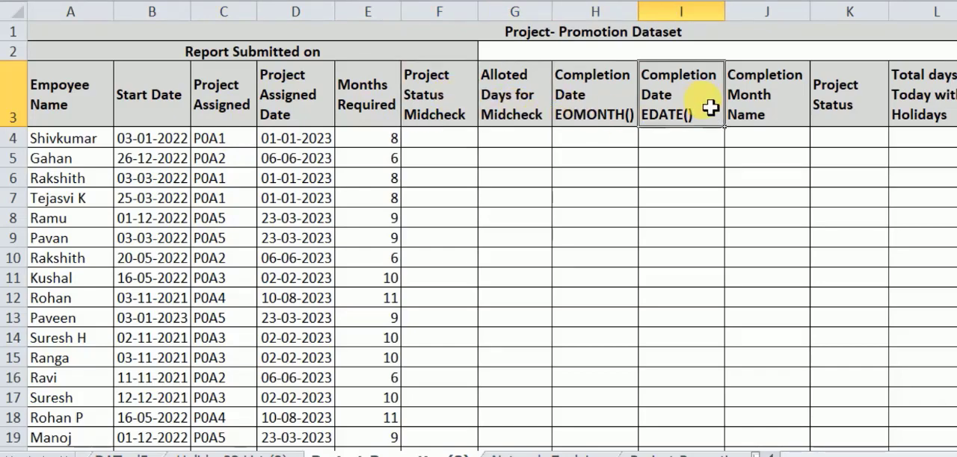
click(793, 99)
click(852, 112)
click(934, 120)
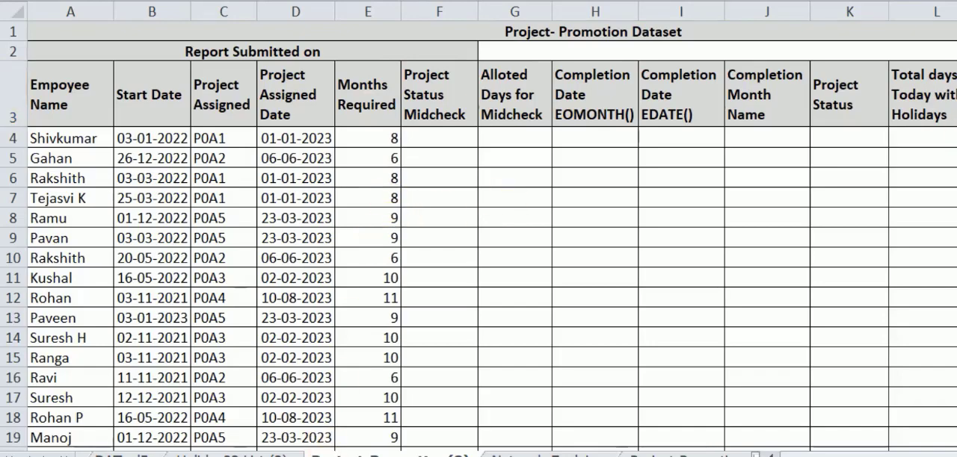
- Enter =EDATE(D4,3) in F4 to calculate the first Project Status Midcheck date
click(420, 111)
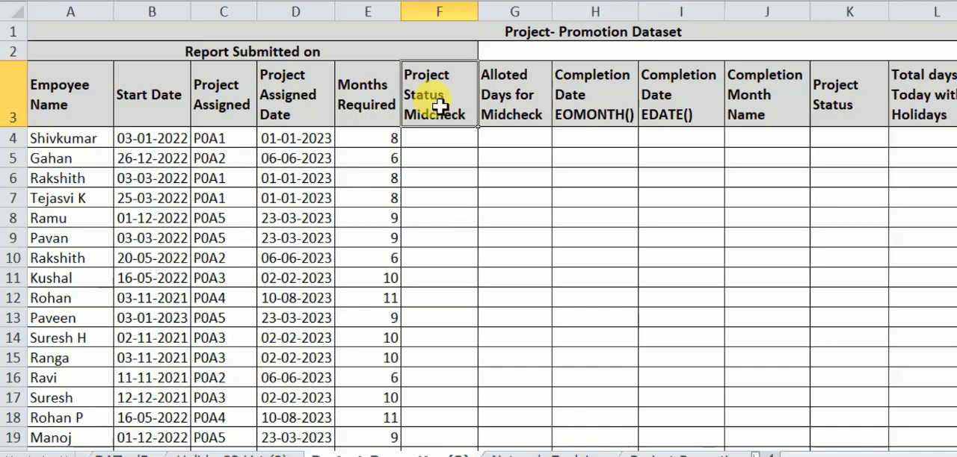
click(449, 148)
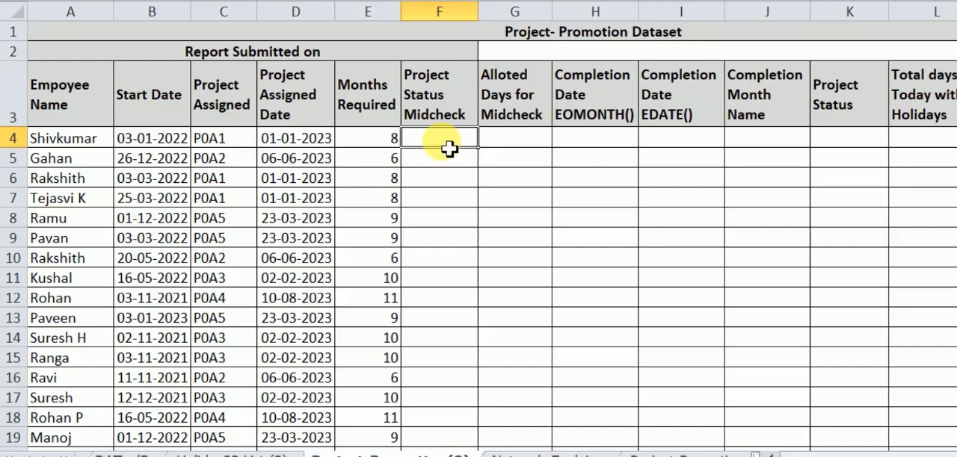
text(=)
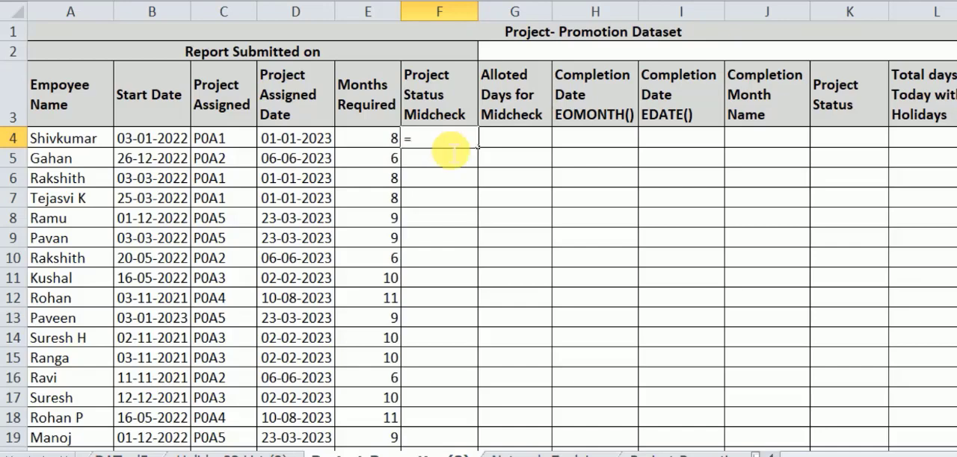
text(EDA)
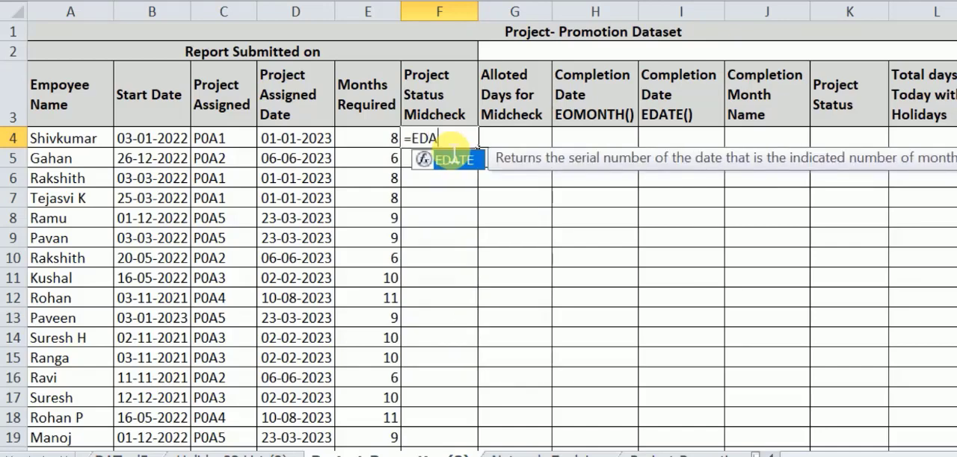
key(Tab)
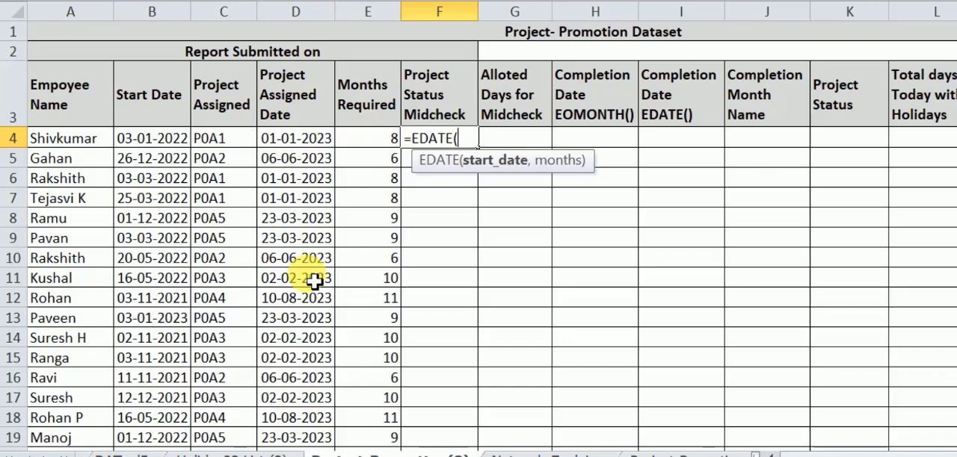
text(D4,)
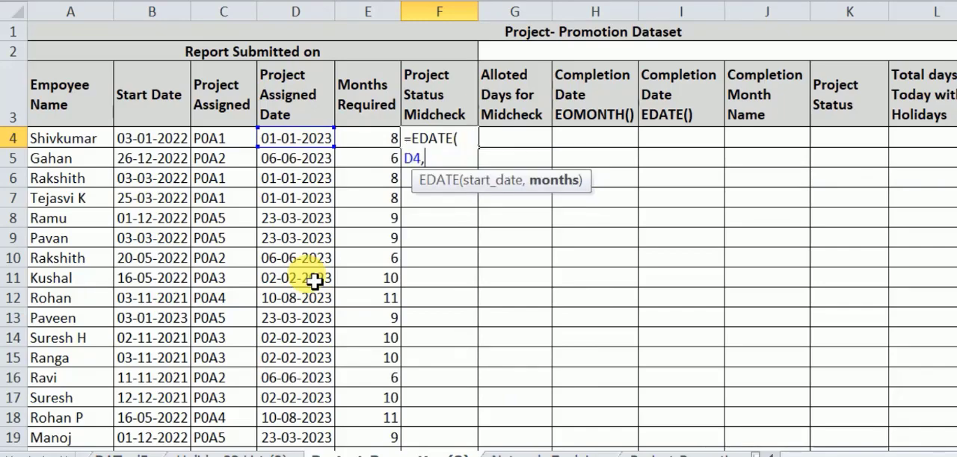
text(3))
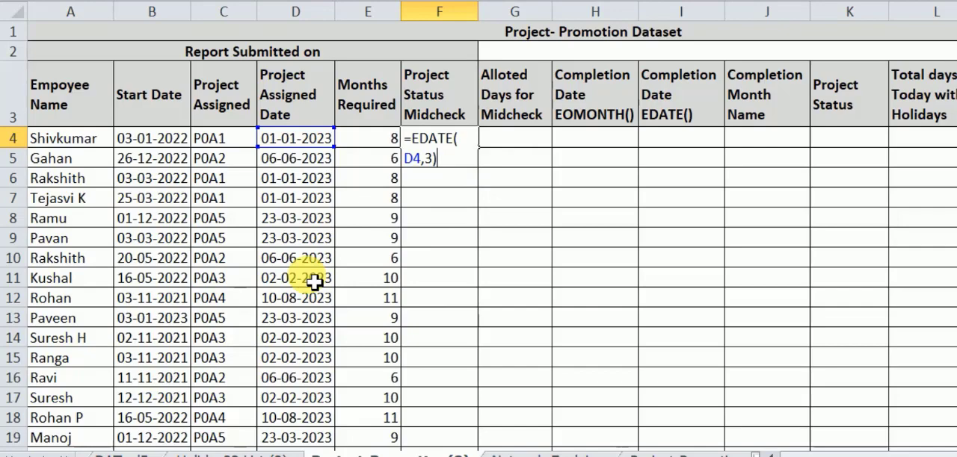
key(Return)
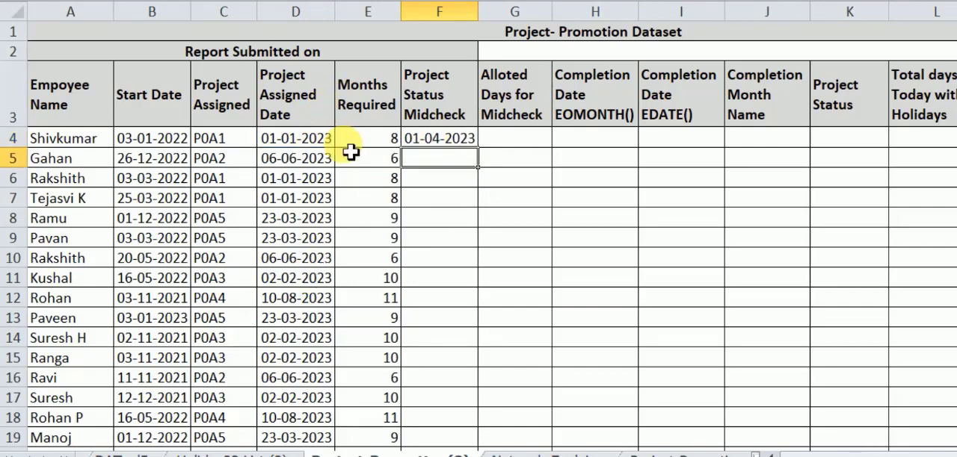
- Copy the midcheck date formula from F4 down the column through row 27
click(468, 140)
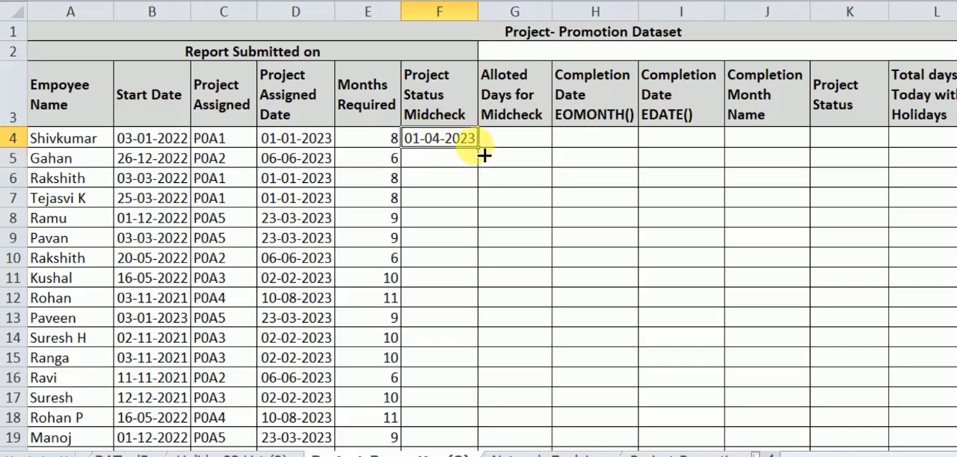
drag(484, 152, 464, 393)
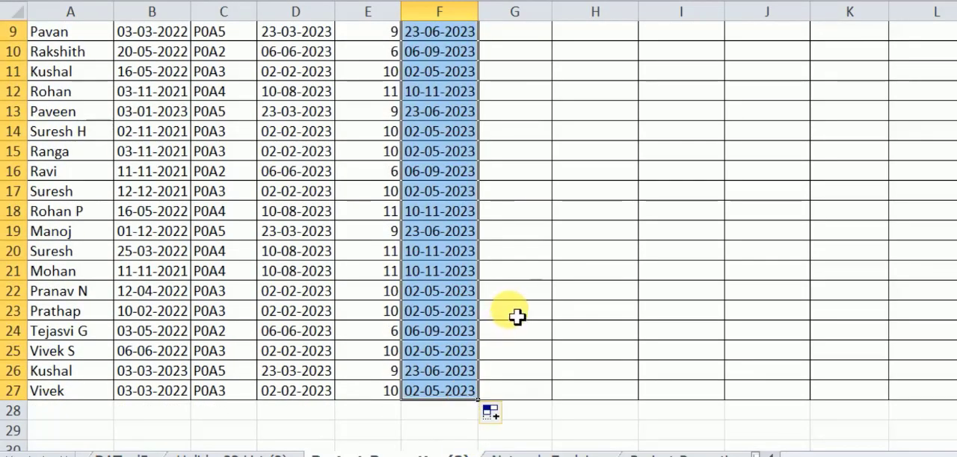
scroll(517, 318, up, 3)
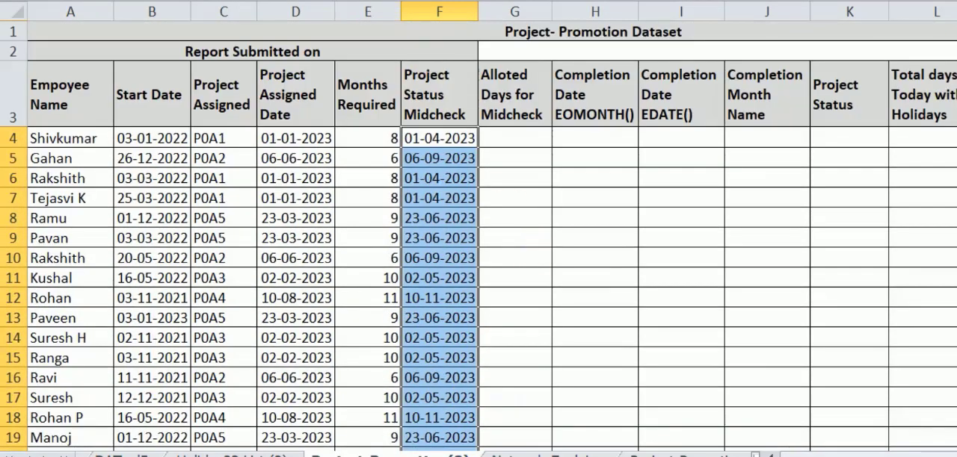
- Shade the midcheck dates in F4:F27 with a light olive green fill
click(314, 0)
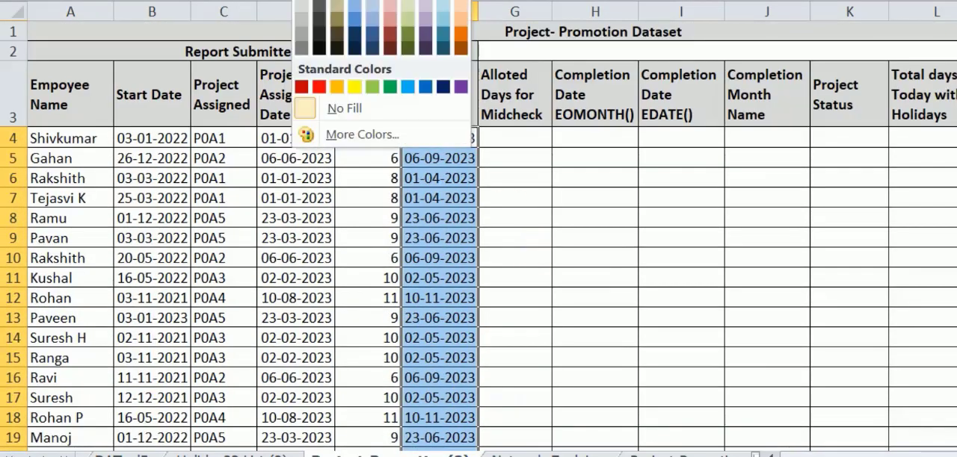
click(409, 15)
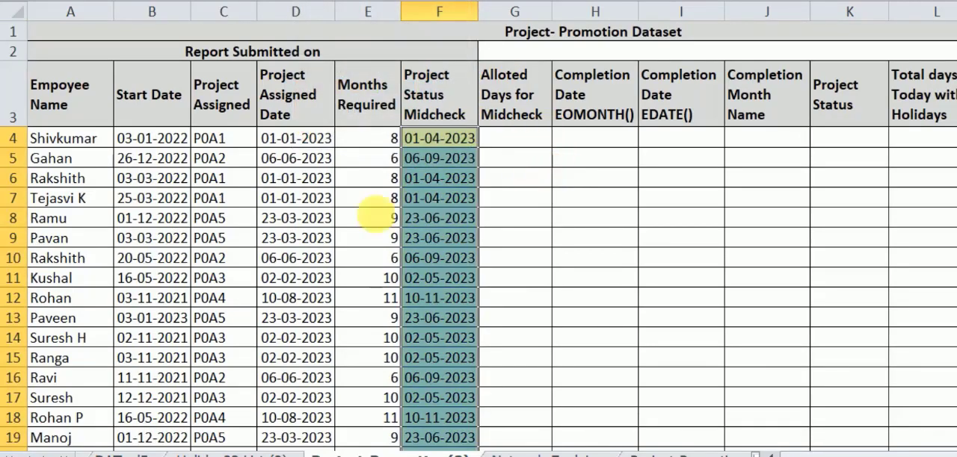
click(351, 456)
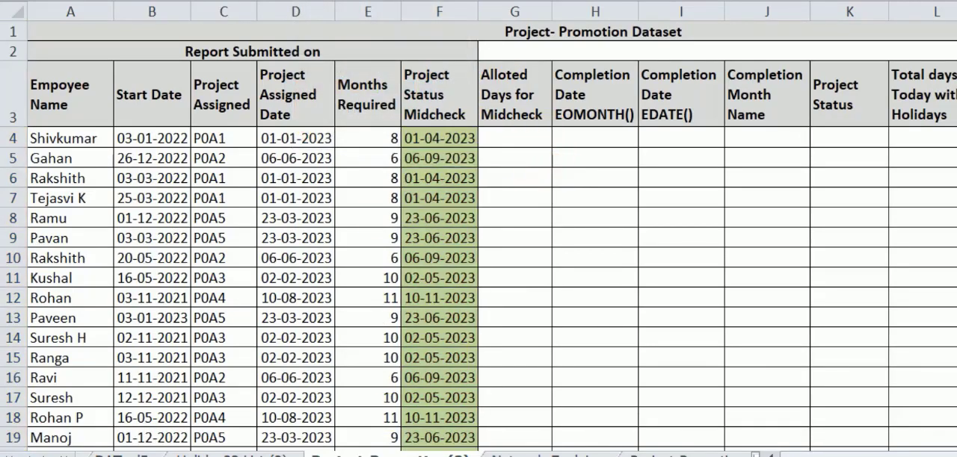
- Compare the Project Assigned Date with the Project Status Midcheck date in rows 4 and 5
click(444, 138)
key(ctrl+shift+Down)
click(288, 146)
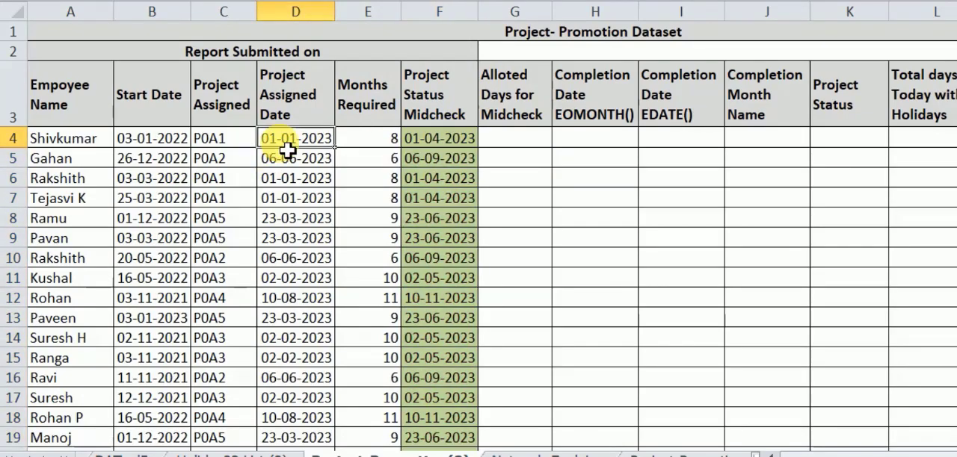
click(444, 147)
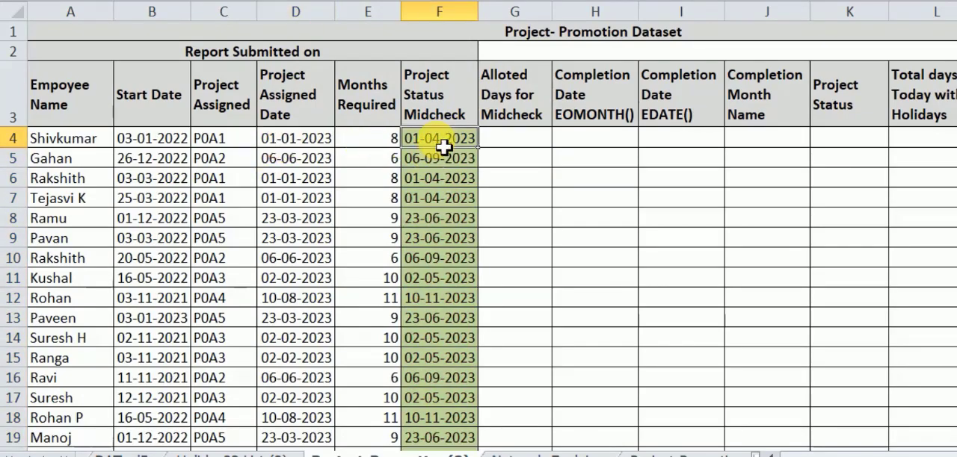
click(331, 161)
click(444, 159)
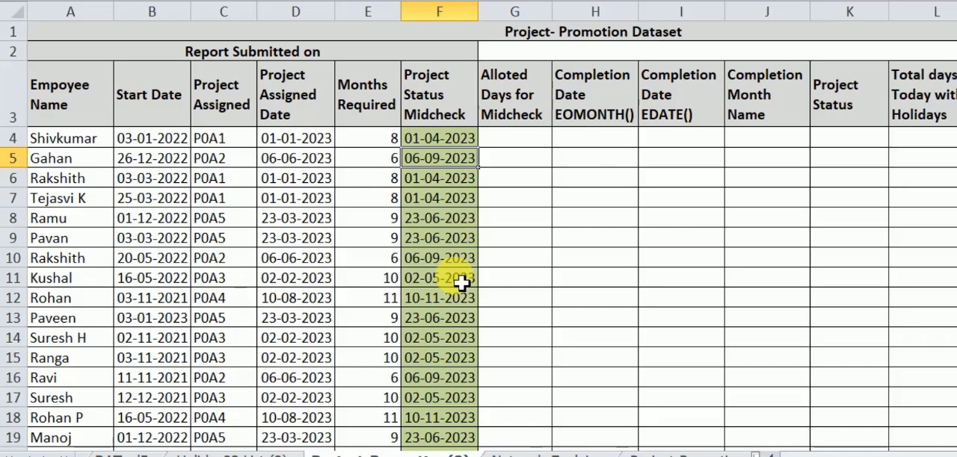
- Start a formula with =NE in G4, the first cell under Alloted Days for Midcheck
click(523, 112)
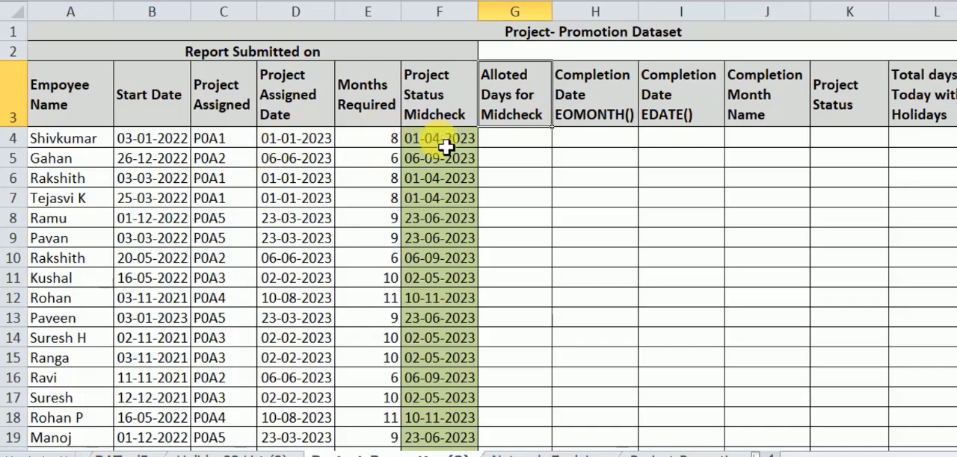
click(536, 141)
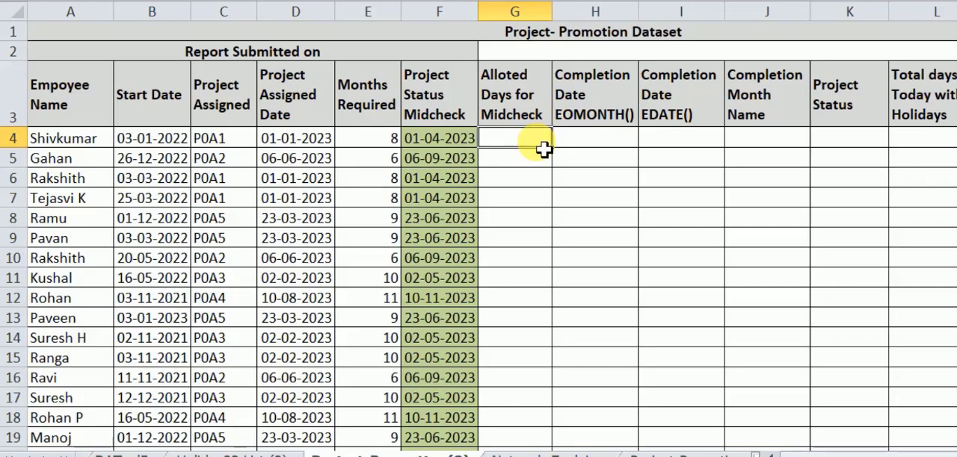
text(=)
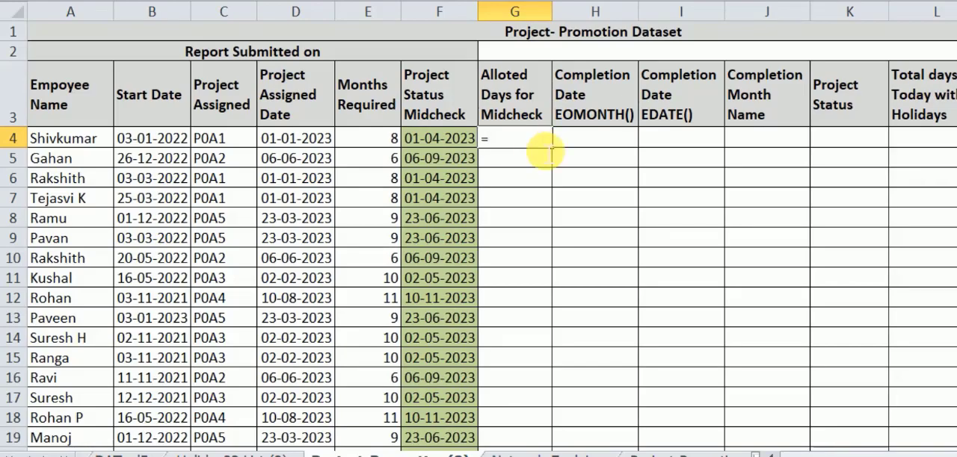
text(Ne)
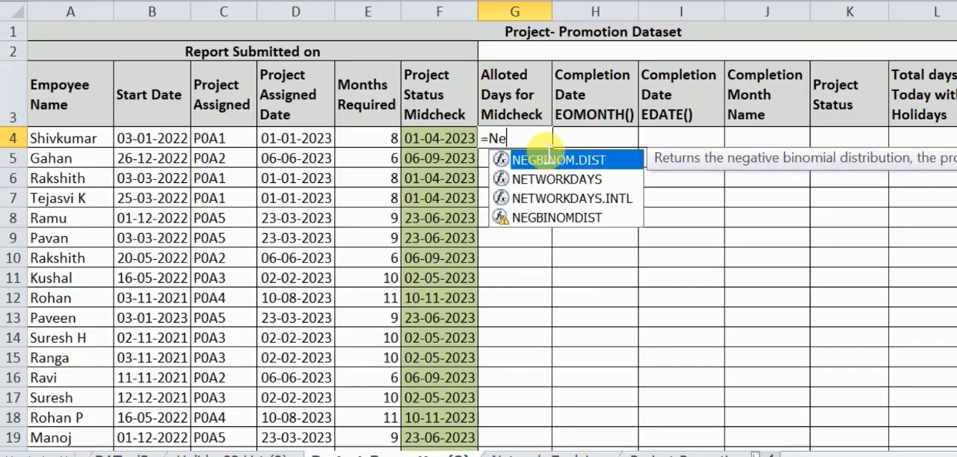
double_click(549, 154)
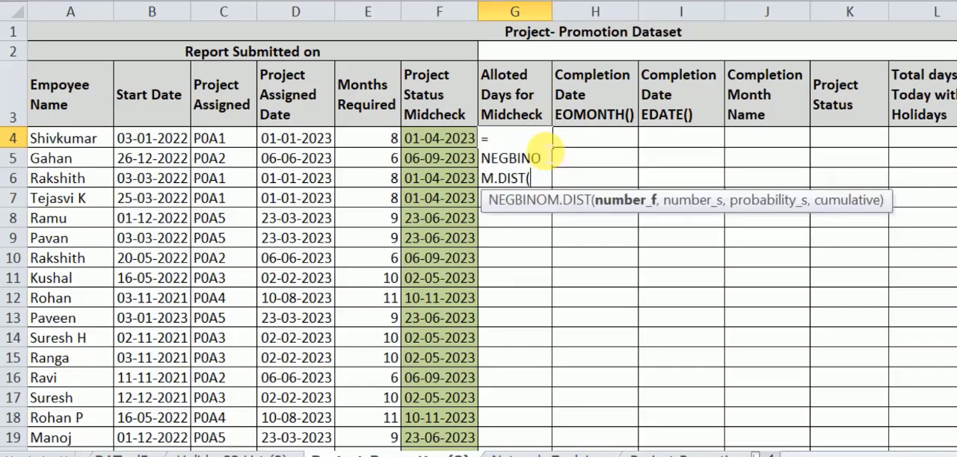
key(BackSpace)
key(BackSpace)
key(BackSpace)
key(BackSpace)
key(BackSpace)
key(BackSpace)
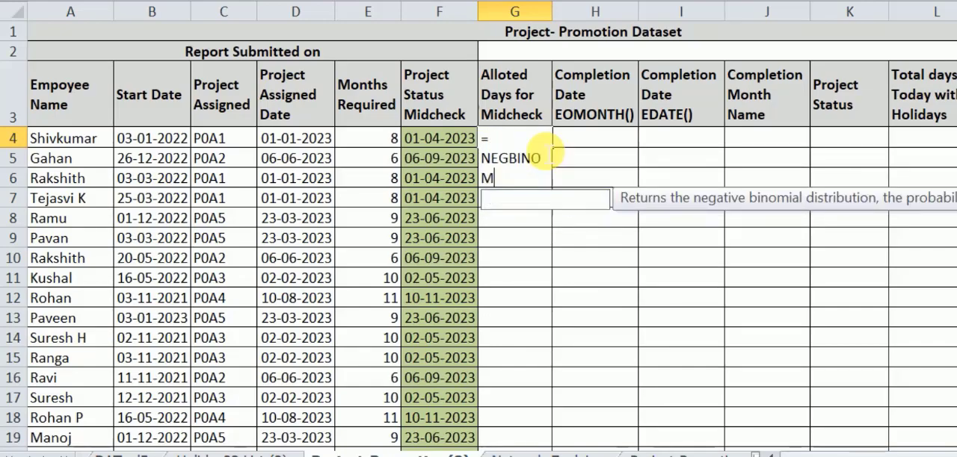
key(BackSpace)
key(BackSpace)
key(BackSpace)
key(BackSpace)
key(BackSpace)
key(BackSpace)
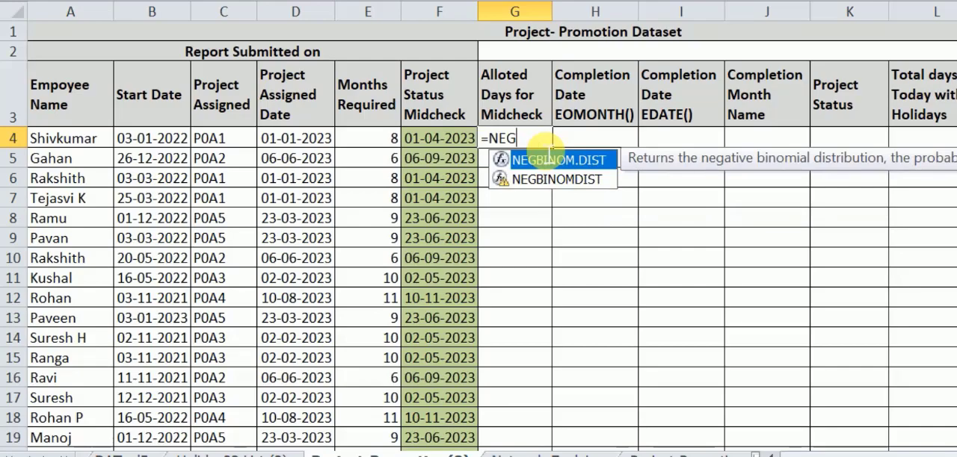
key(BackSpace)
- Complete the G4 formula as =NETWORKDAYS(D4,F4) to count workdays from the project assigned date to the midcheck date
key(Down)
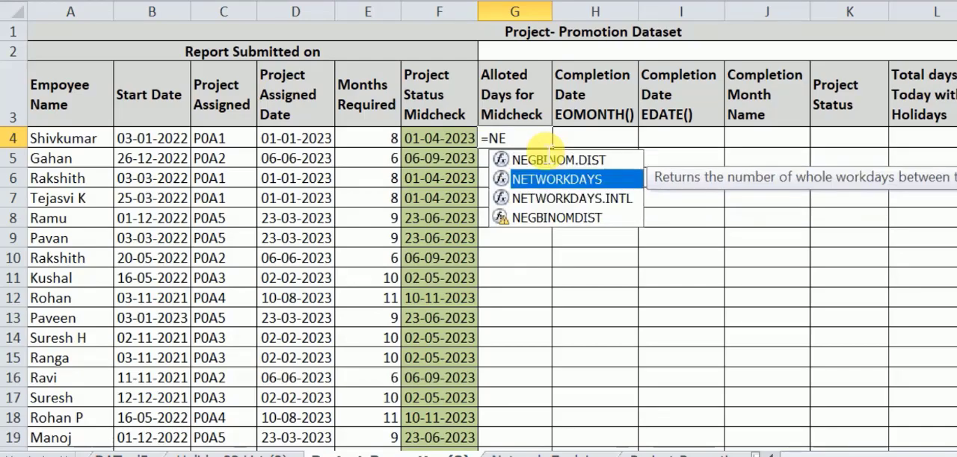
key(Tab)
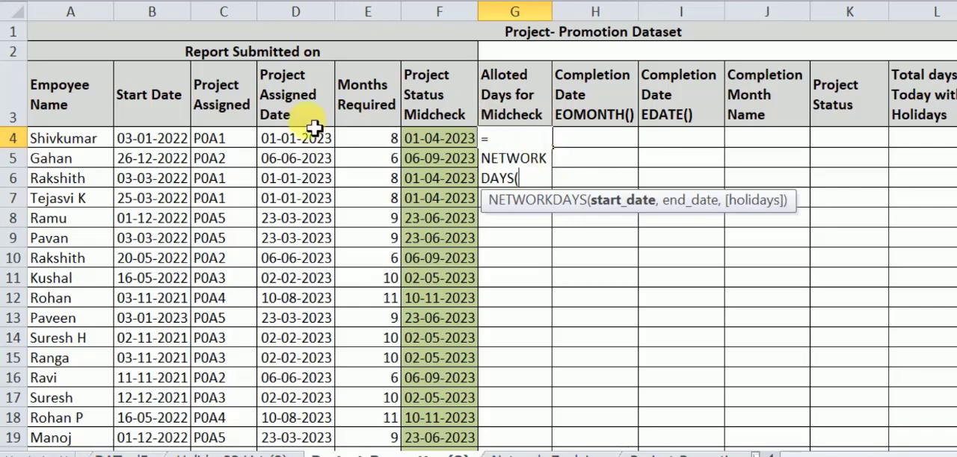
click(293, 140)
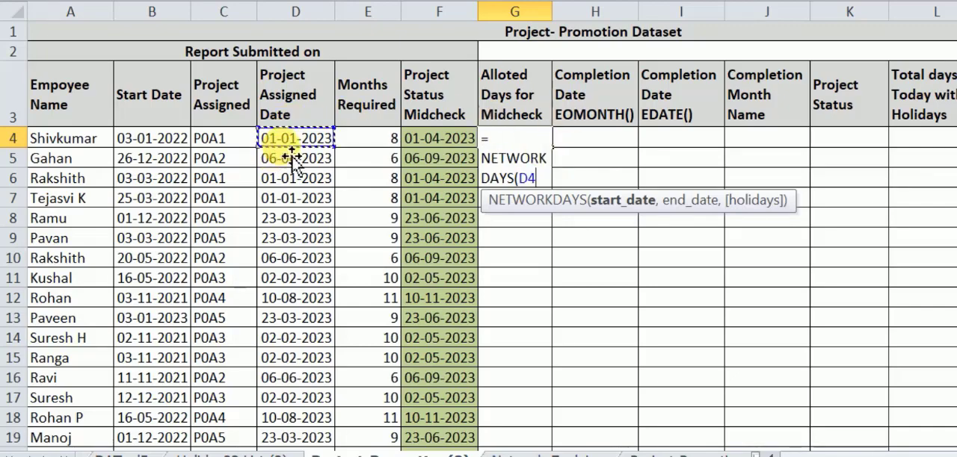
text(,)
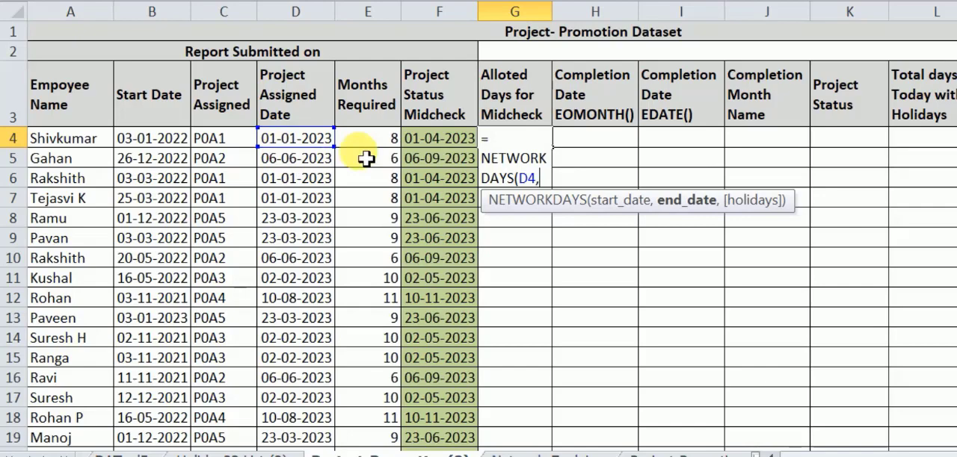
click(439, 147)
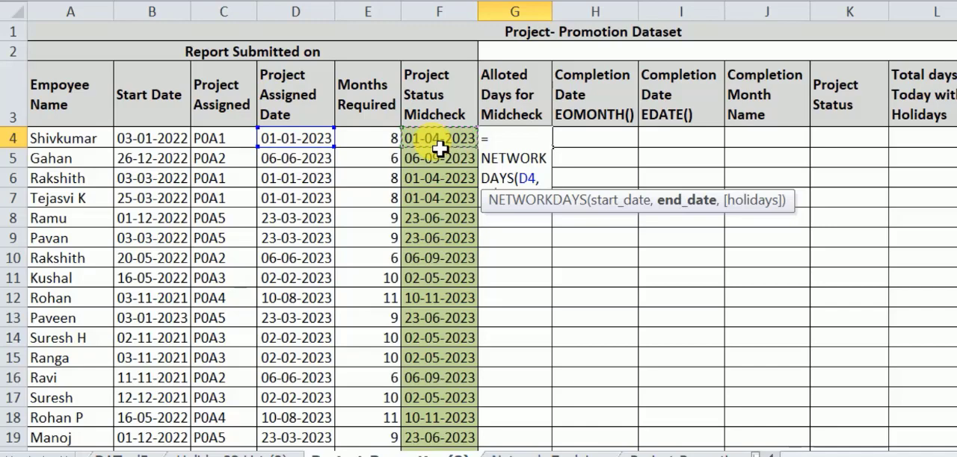
text())
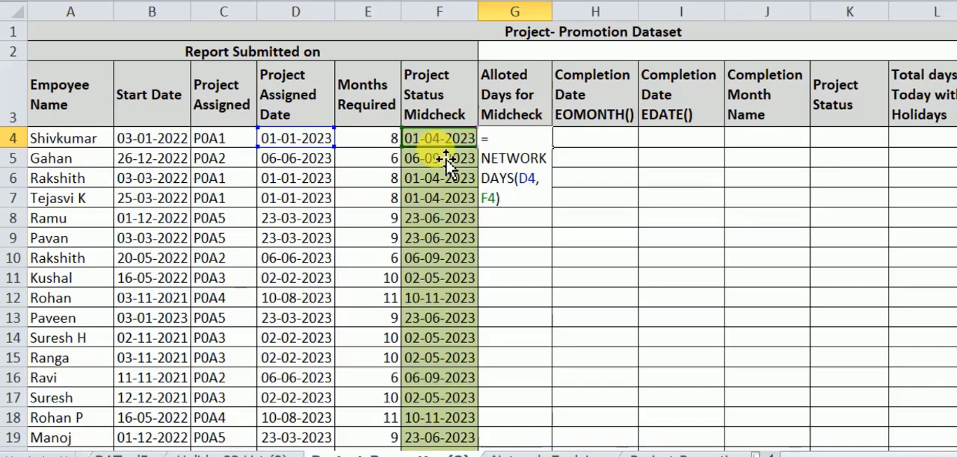
key(Return)
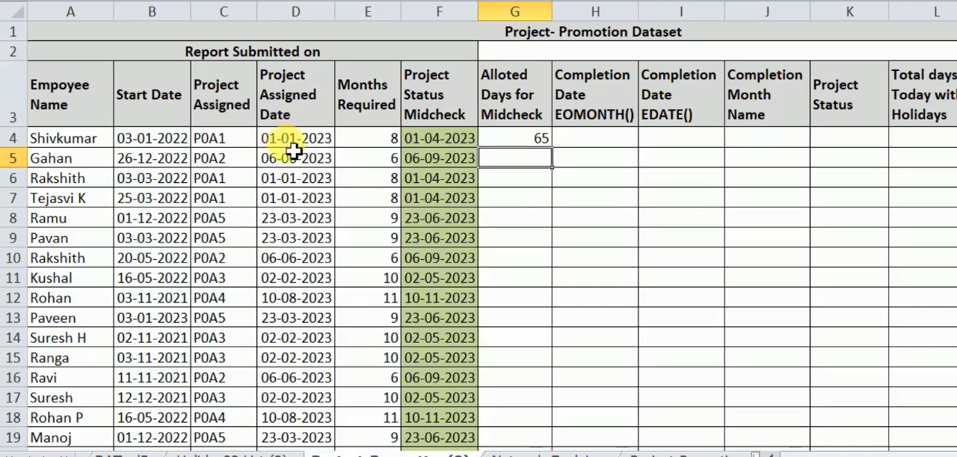
- Copy the allotted days formula from G4 down the column through row 27
click(293, 147)
click(423, 145)
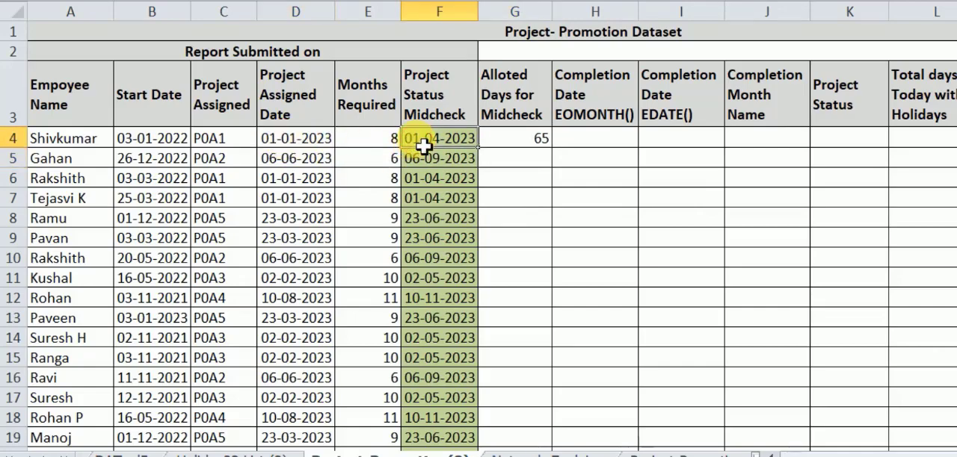
click(529, 145)
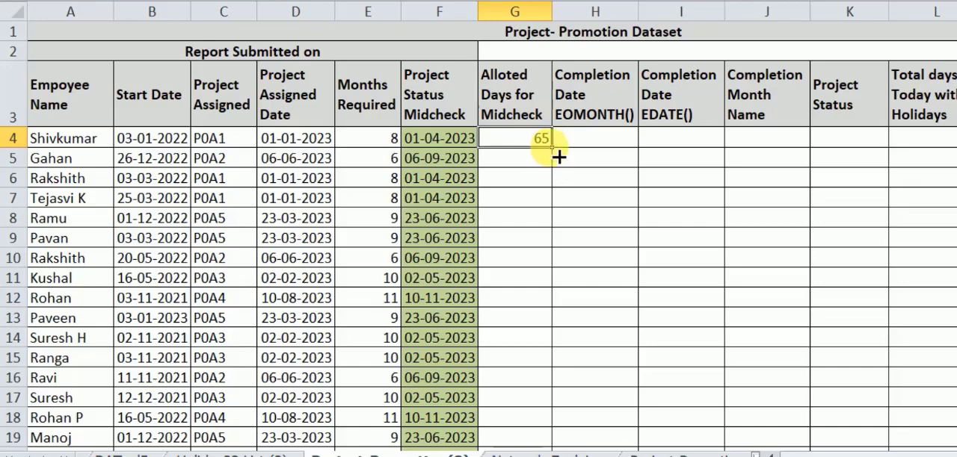
drag(556, 156, 553, 419)
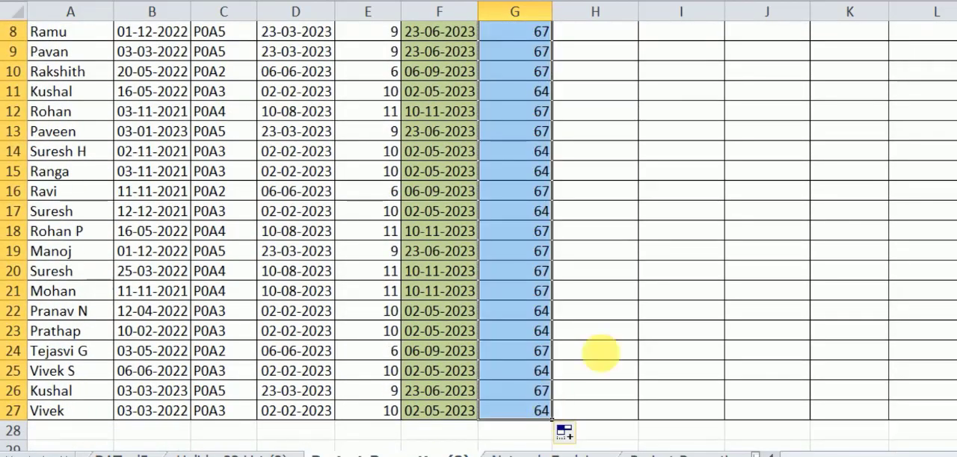
scroll(631, 294, up, 3)
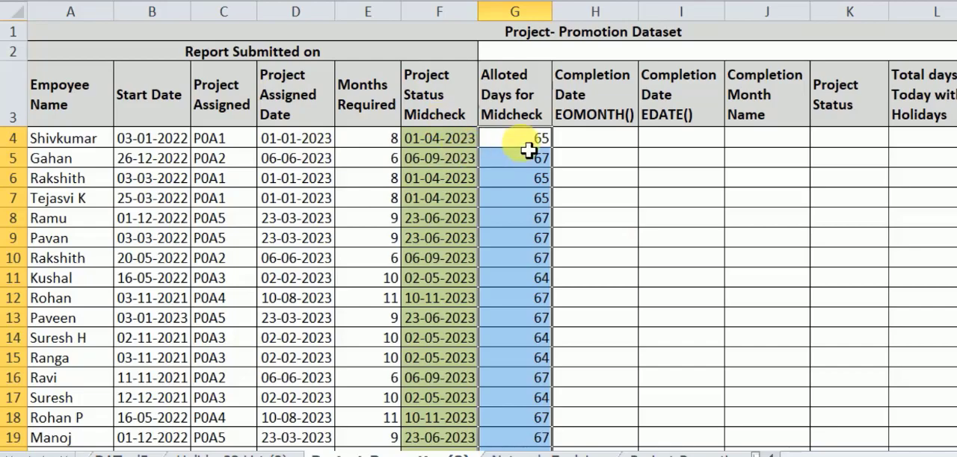
- Compare the EOMONTH() and EDATE() completion date headers in H3 and I3
click(602, 117)
click(669, 121)
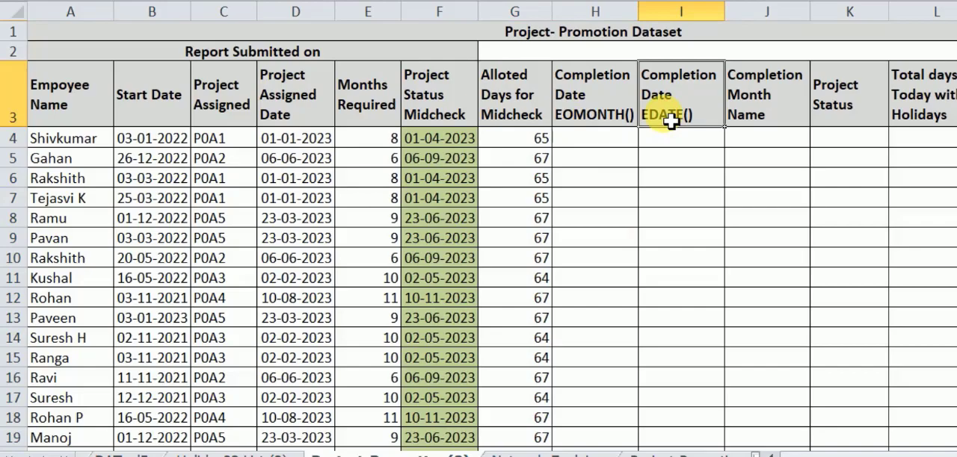
click(612, 102)
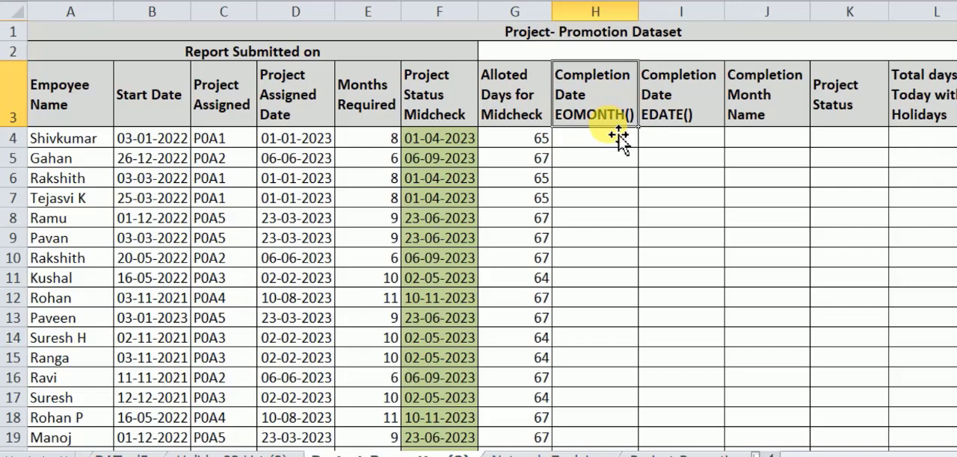
click(675, 114)
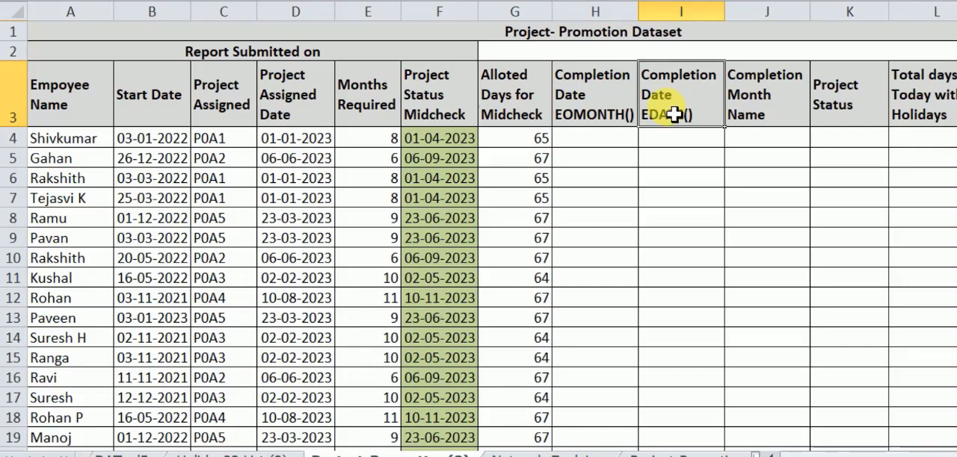
- Enter =EOMONTH(D4,E4) in H4 to calculate the month-end completion date from the assigned date and months required
click(612, 144)
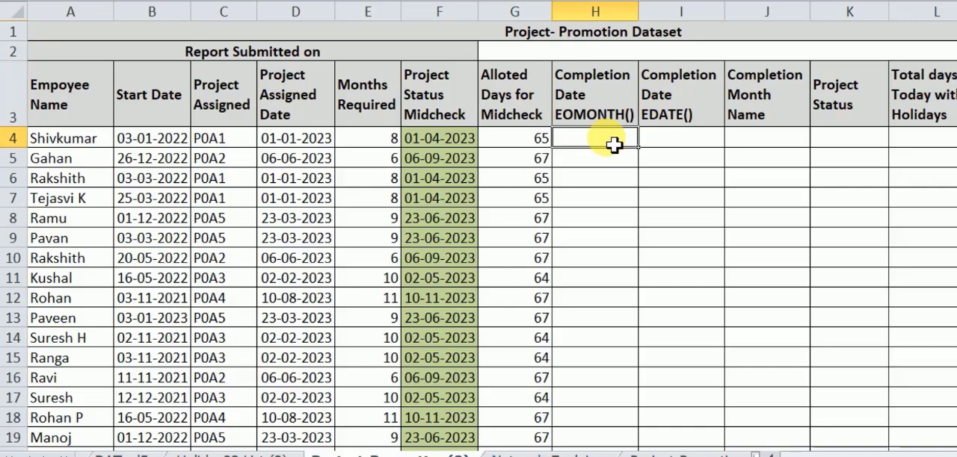
text(=)
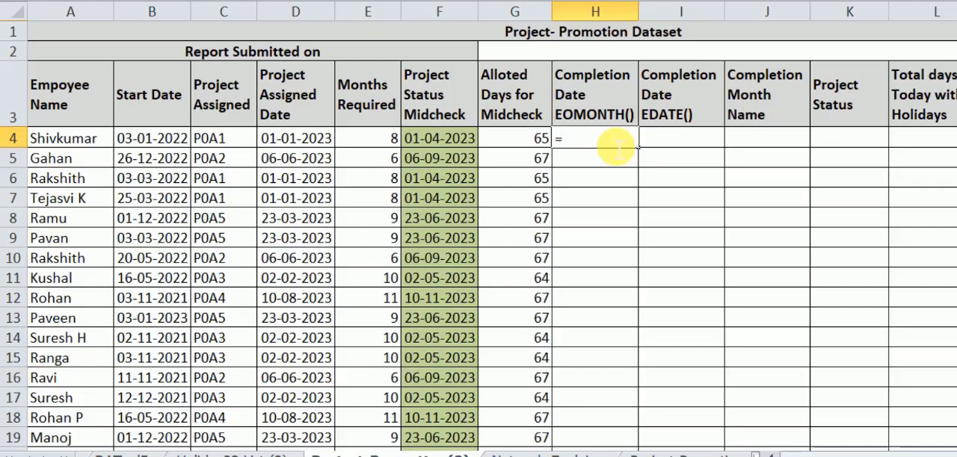
text(E)
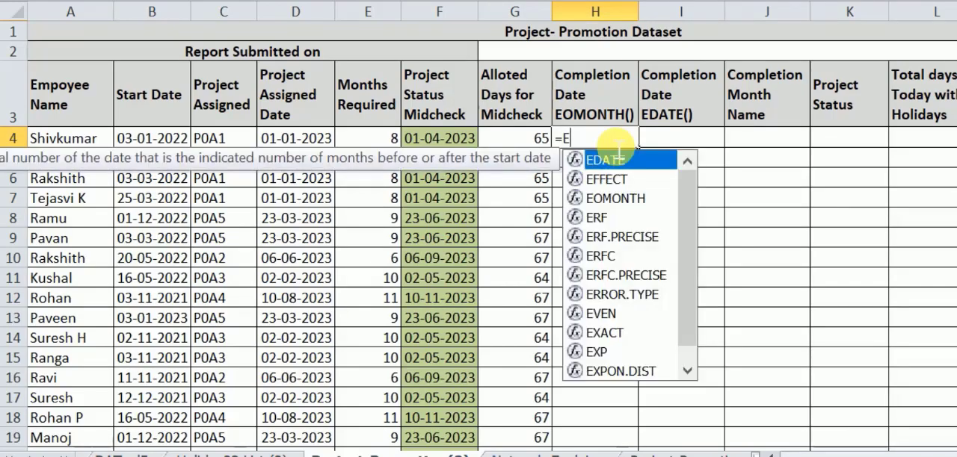
text(O)
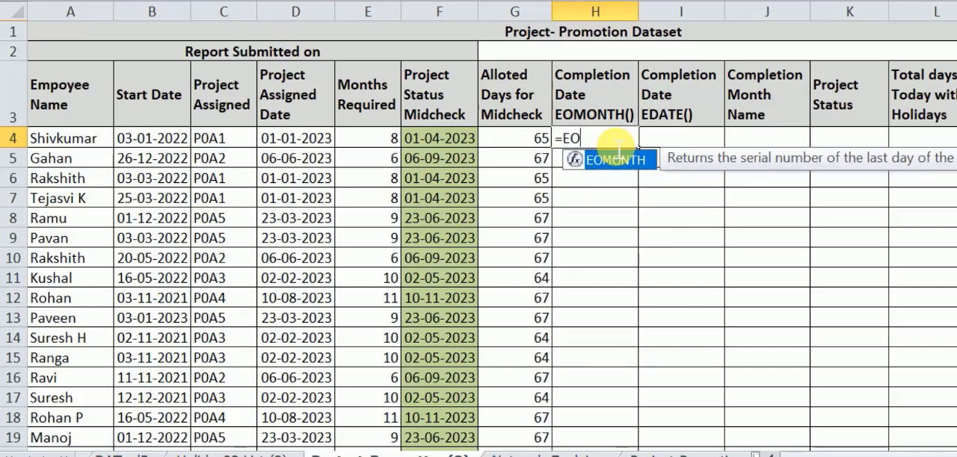
key(Tab)
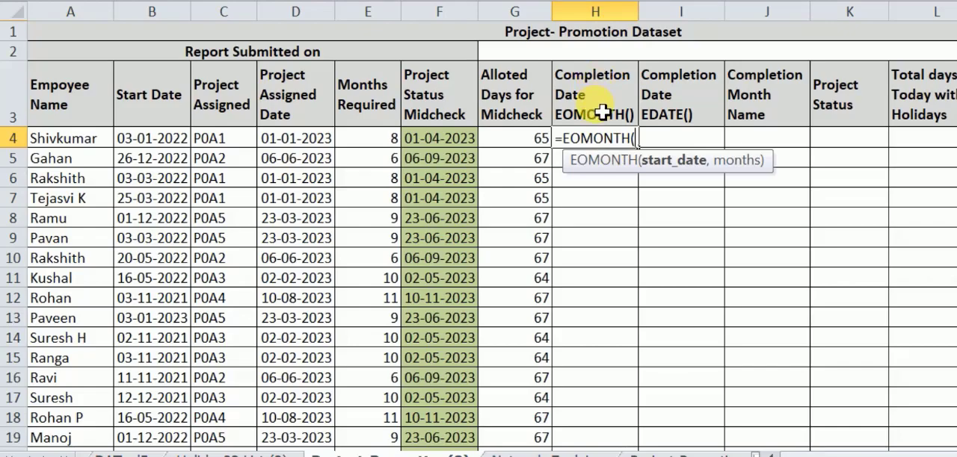
click(314, 145)
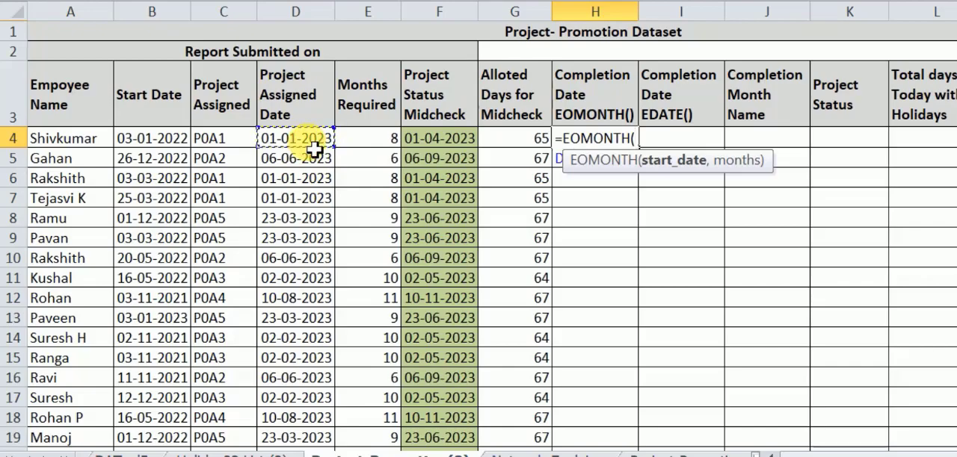
text(,)
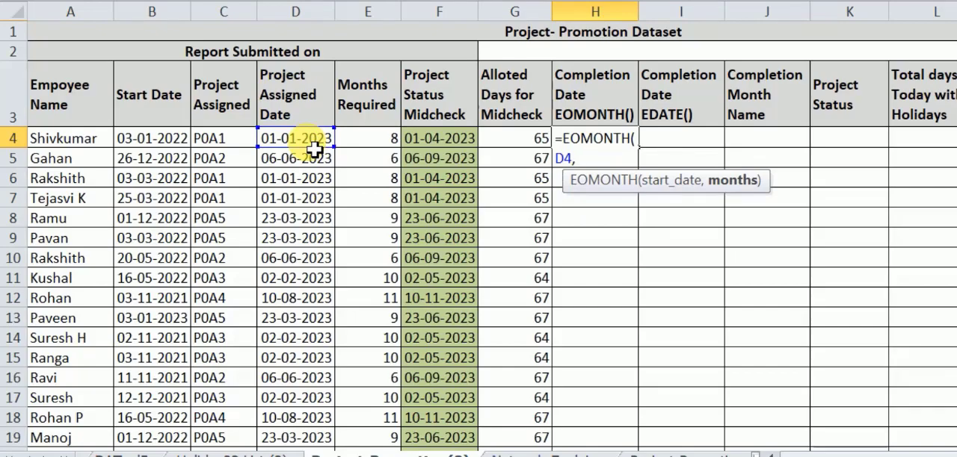
click(378, 143)
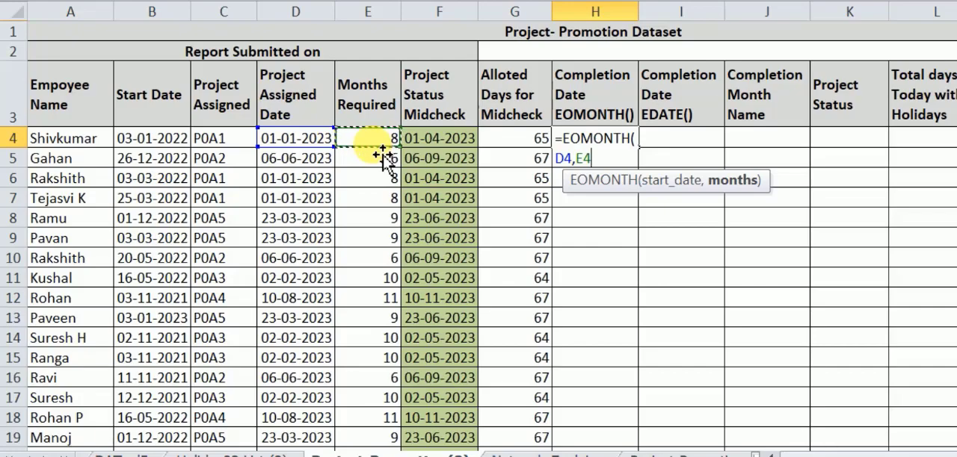
text())
key(Return)
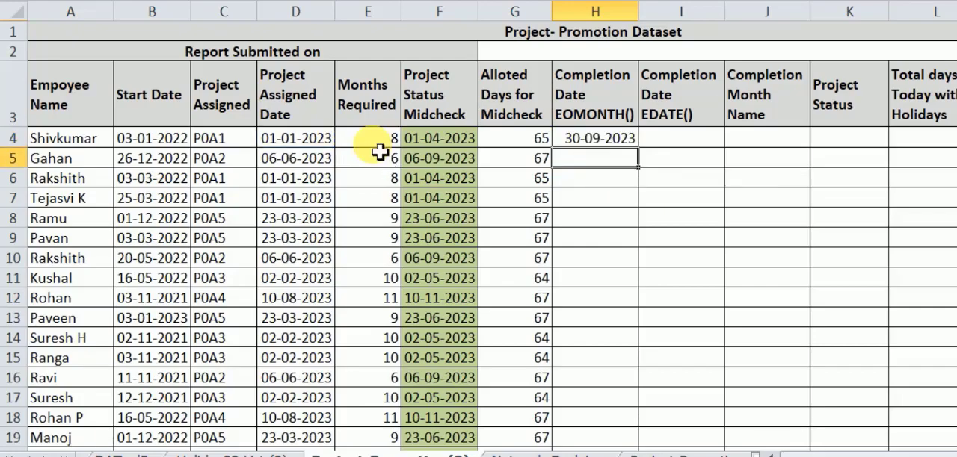
- Enter =EDATE(D4,E4) in I4 to calculate the completion date from the assigned date and months required
click(697, 145)
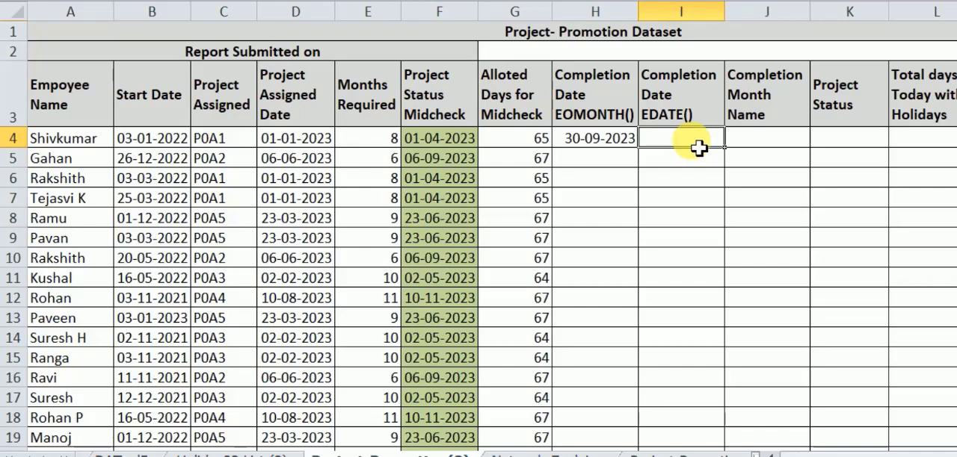
text(=)
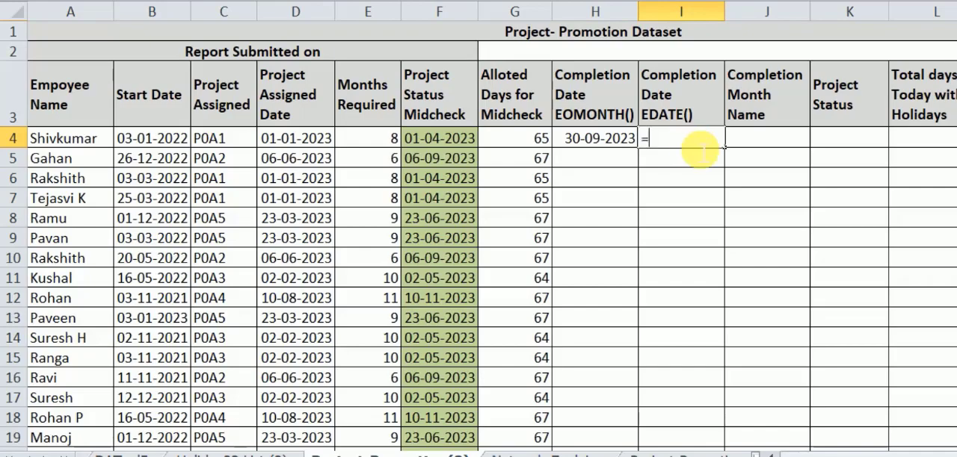
text(E)
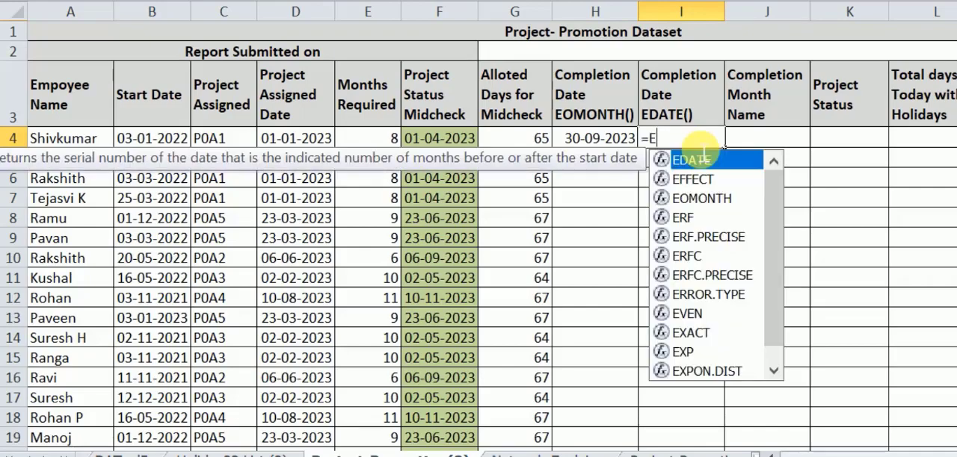
double_click(702, 159)
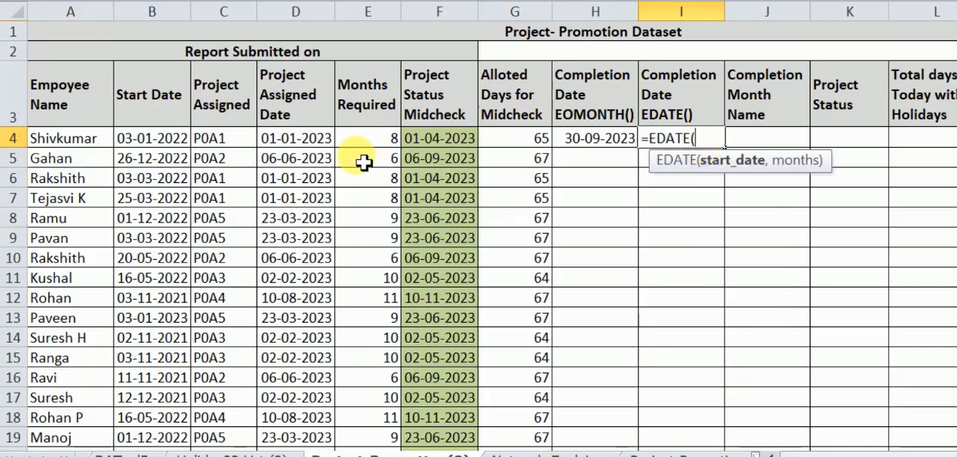
click(297, 148)
text(,E)
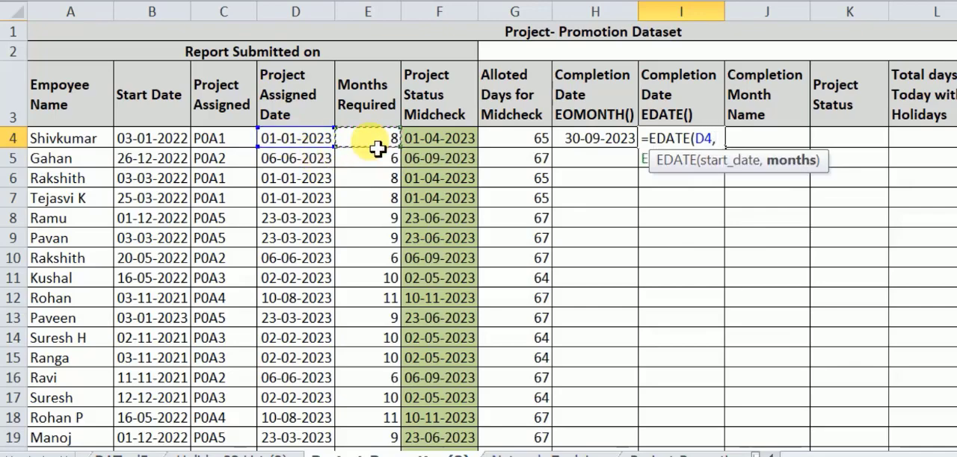
click(376, 147)
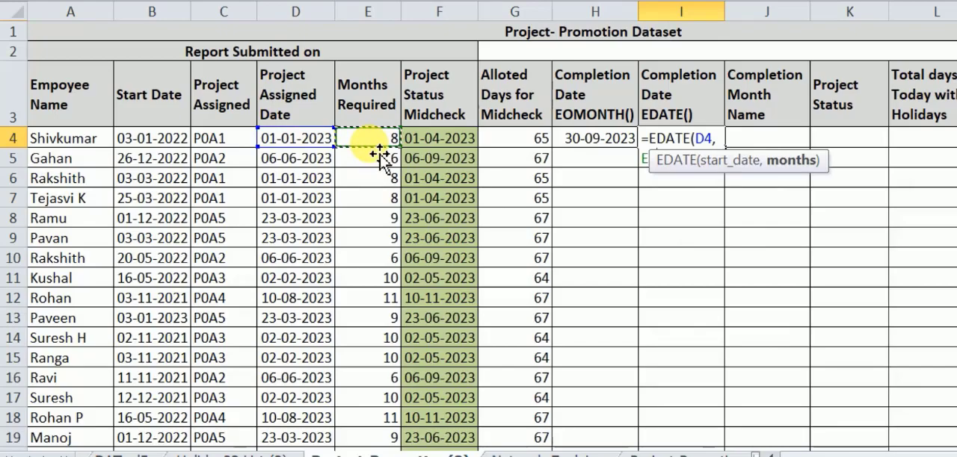
text())
key(Return)
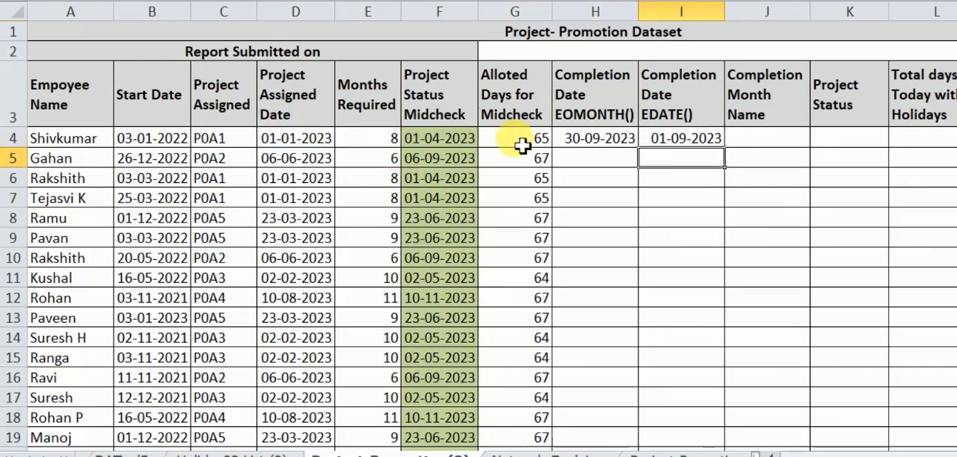
- Compare the EOMONTH completion date in H4 with the EDATE completion date in I4
click(581, 145)
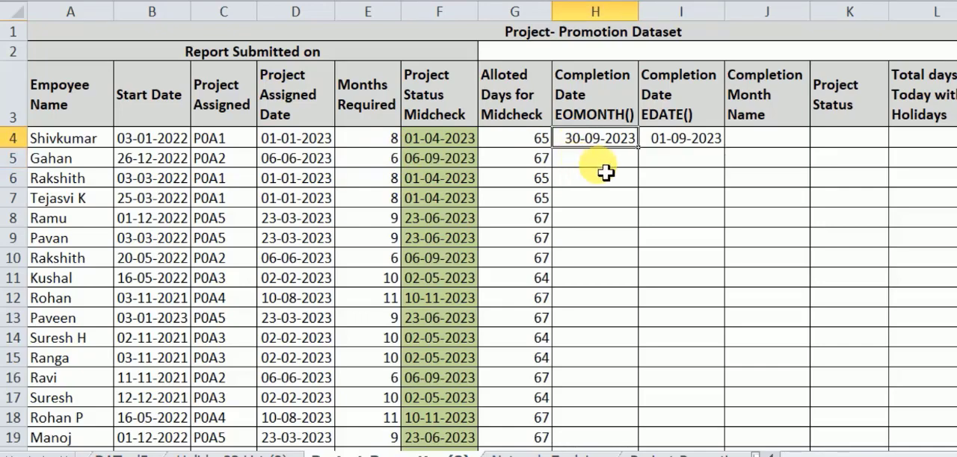
click(681, 151)
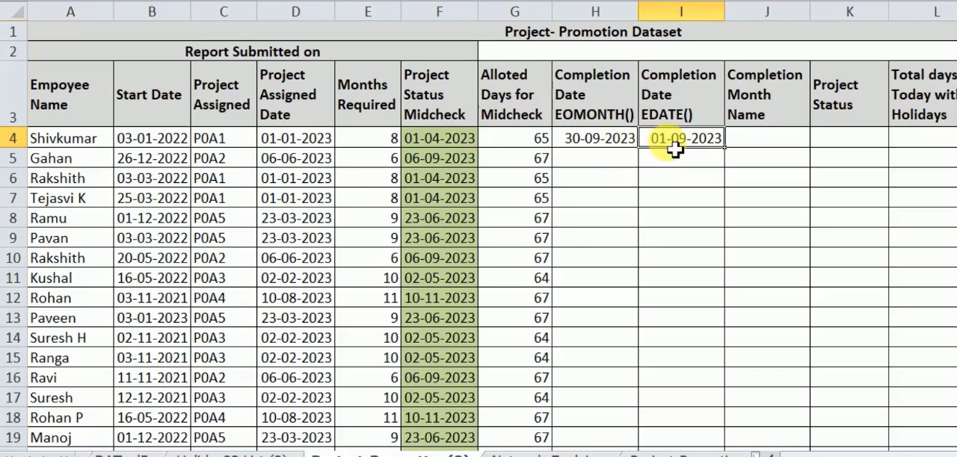
click(619, 150)
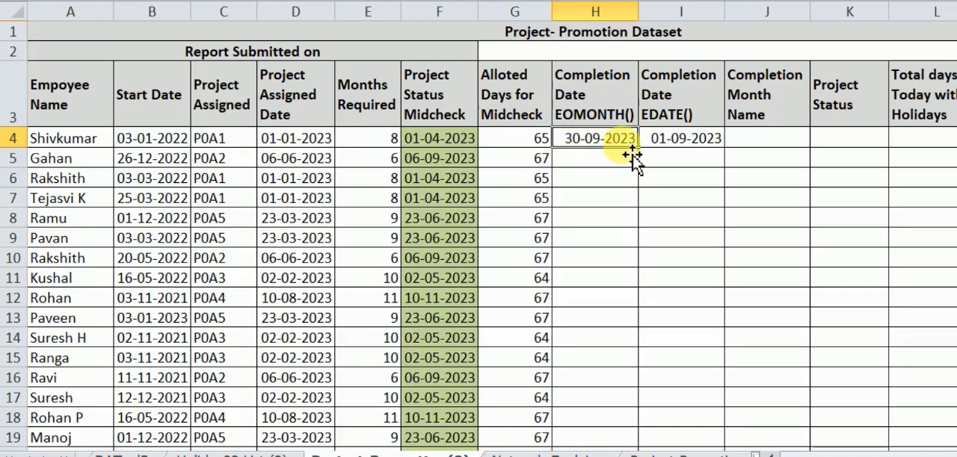
click(692, 148)
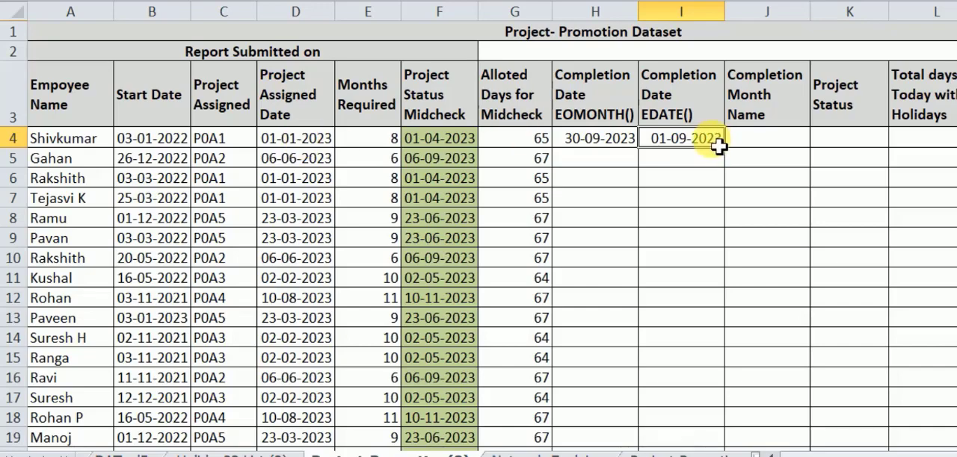
click(621, 139)
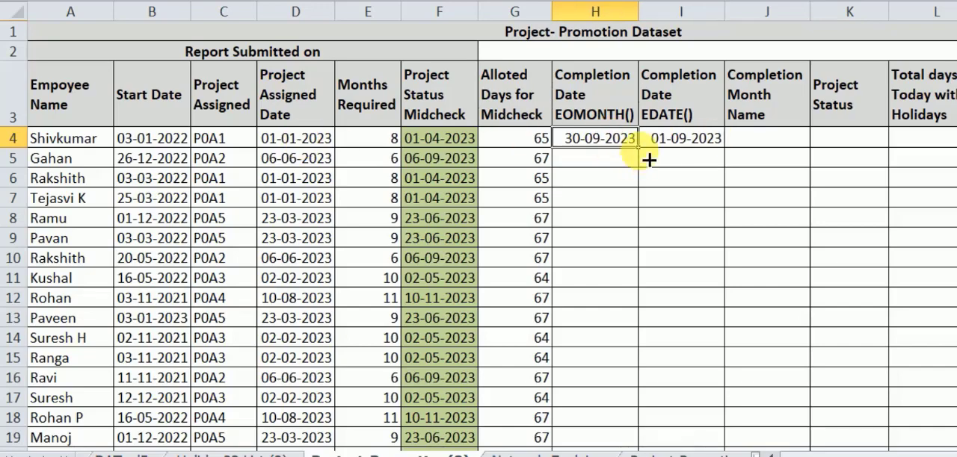
- Fill the EOMONTH and EDATE completion date formulas from H4 and I4 down their columns for all employees
drag(637, 147, 634, 425)
scroll(733, 241, up, 2)
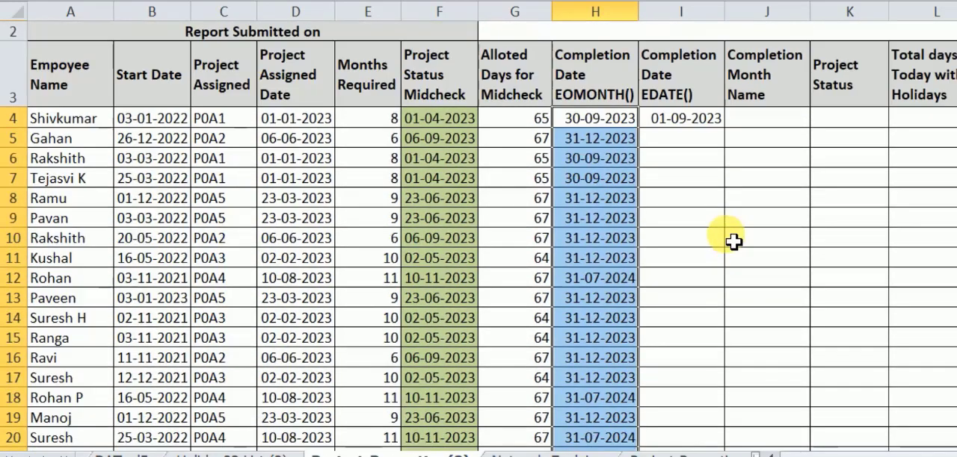
click(694, 123)
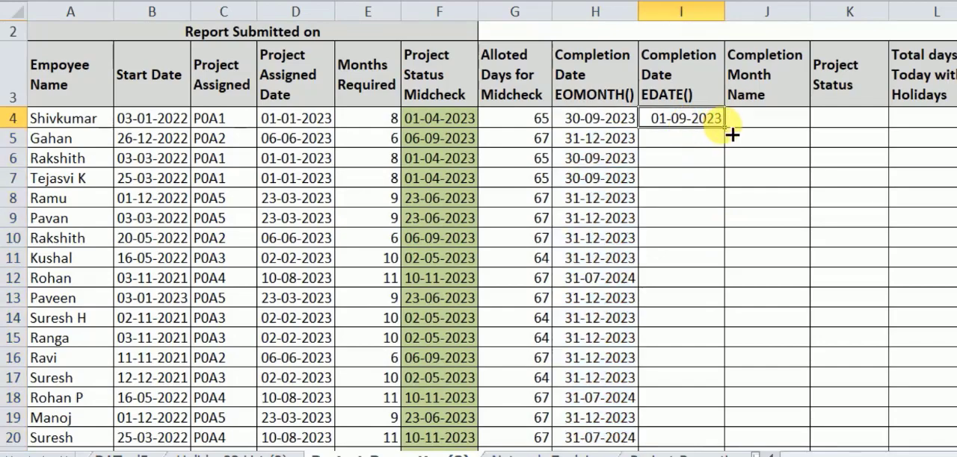
drag(732, 135, 722, 427)
scroll(643, 258, up, 3)
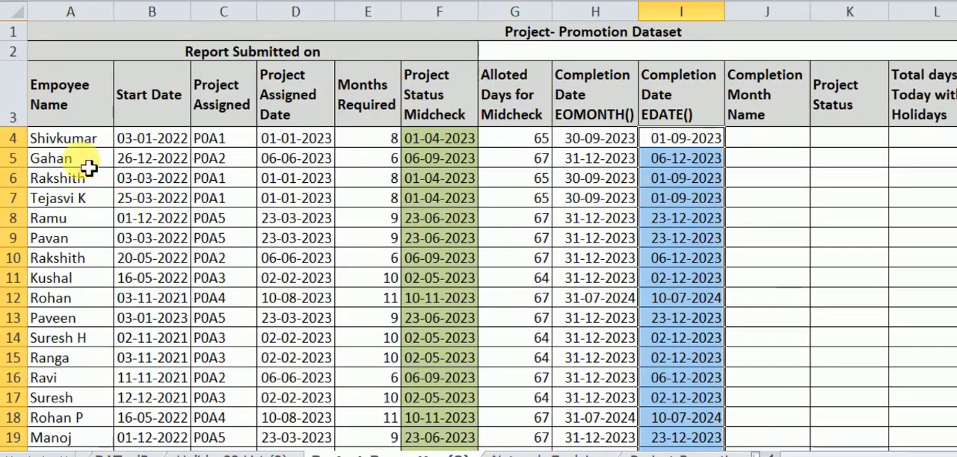
- Compare the EOMONTH and EDATE completion dates for the employee in row 5, along with their column headers
click(22, 159)
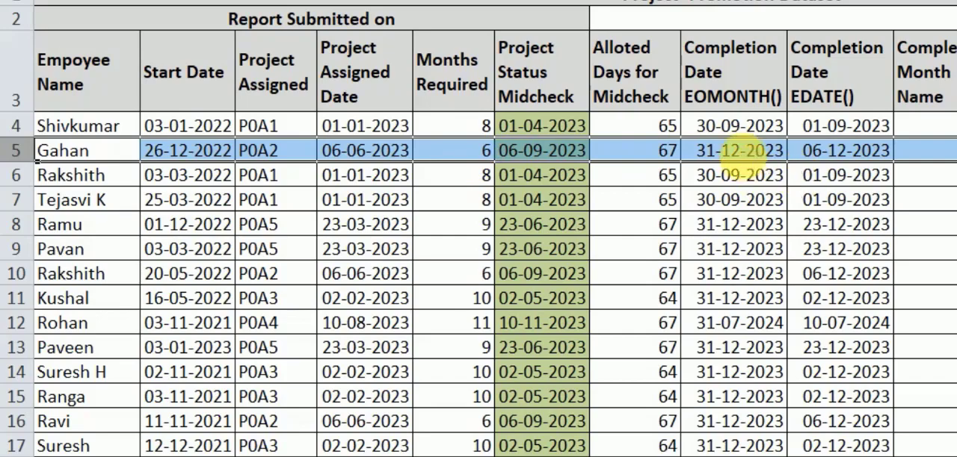
click(751, 160)
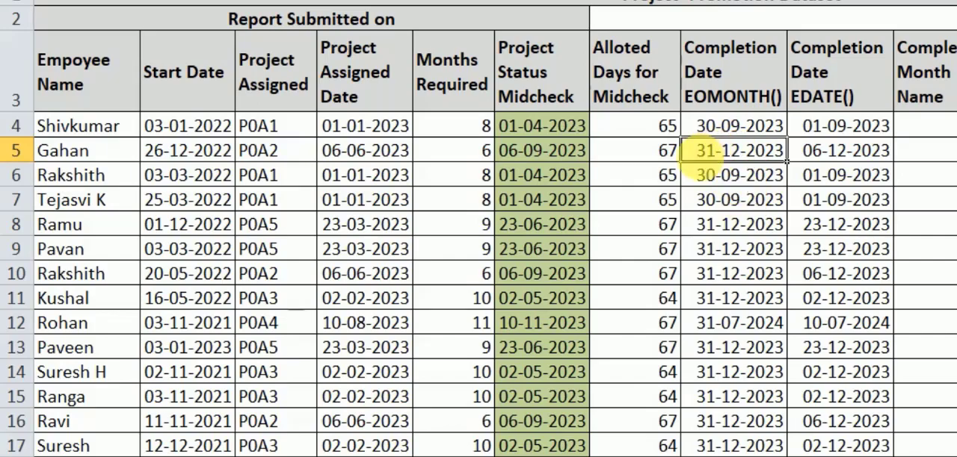
click(575, 455)
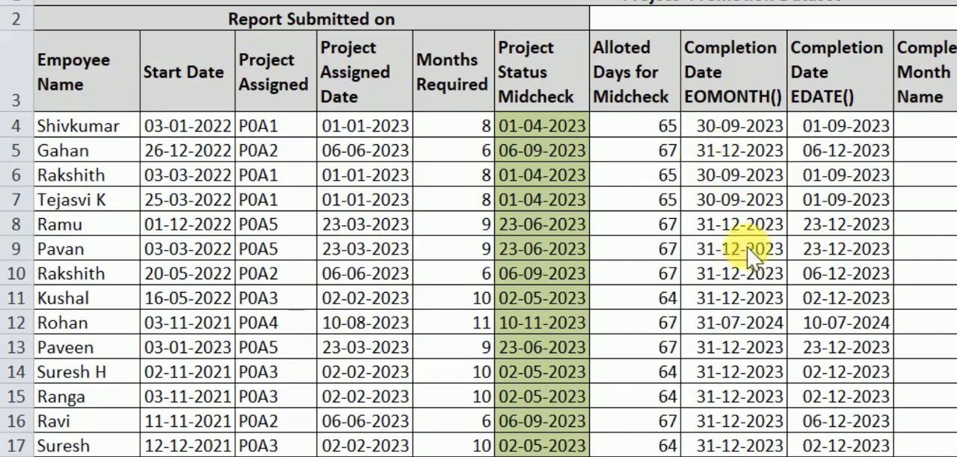
click(837, 157)
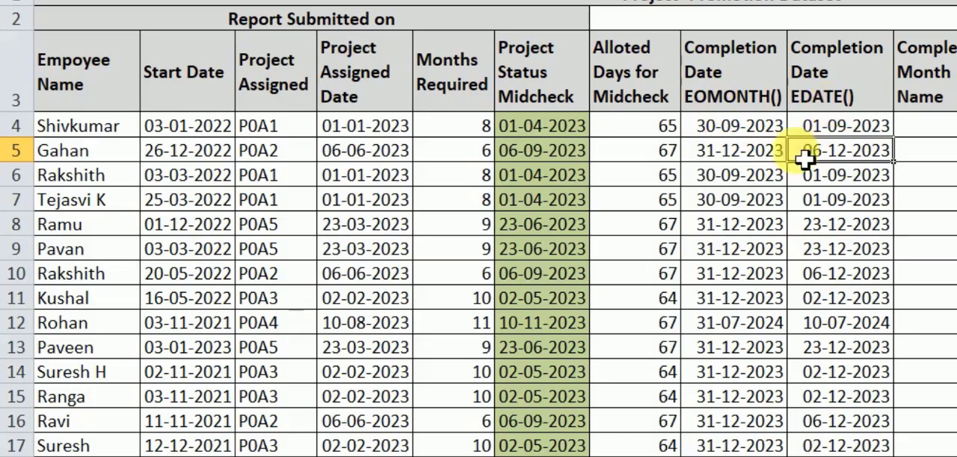
click(589, 191)
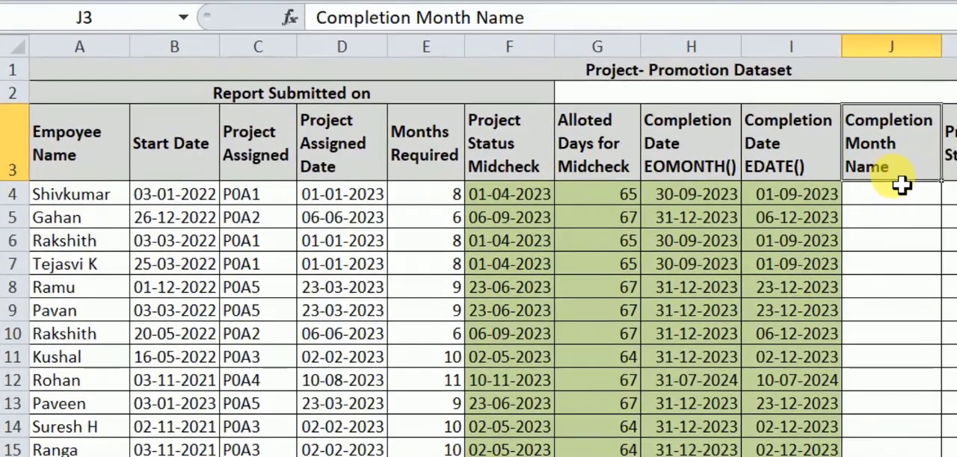
click(687, 160)
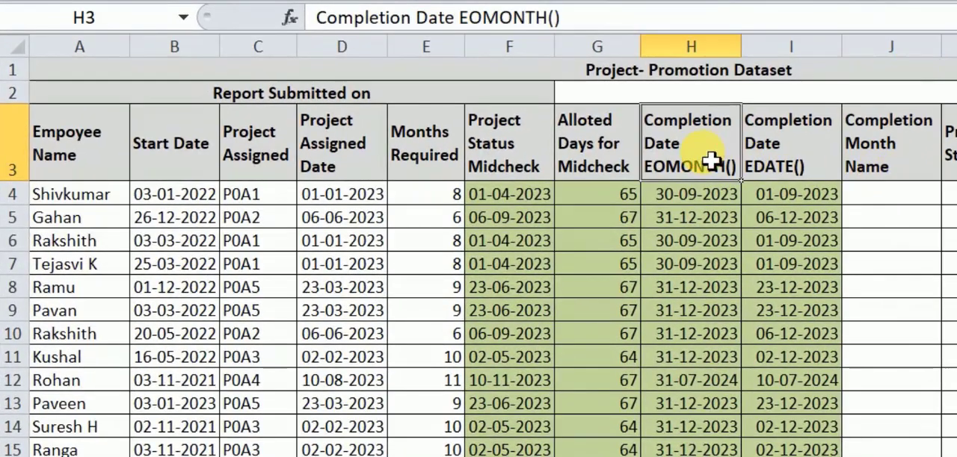
click(792, 166)
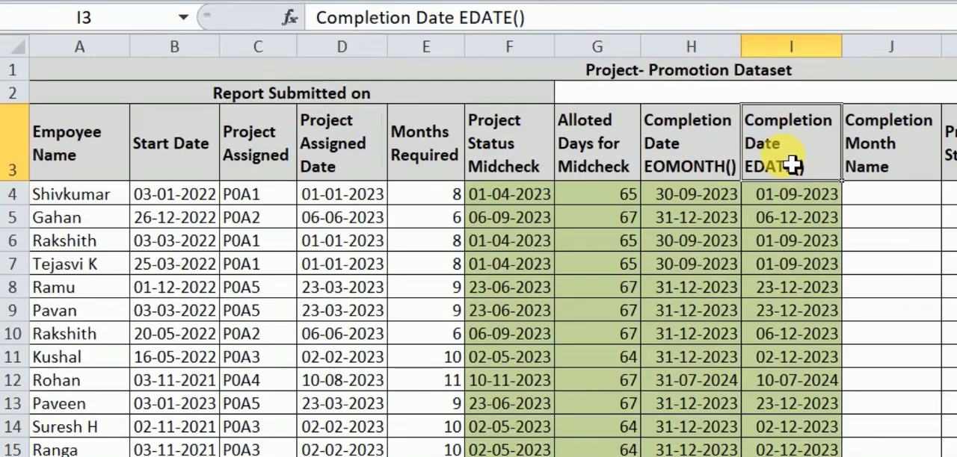
- Enter =TEXT(H4,"mmmm") in J4 to return the completion month name from the EOMONTH date
click(885, 173)
click(867, 198)
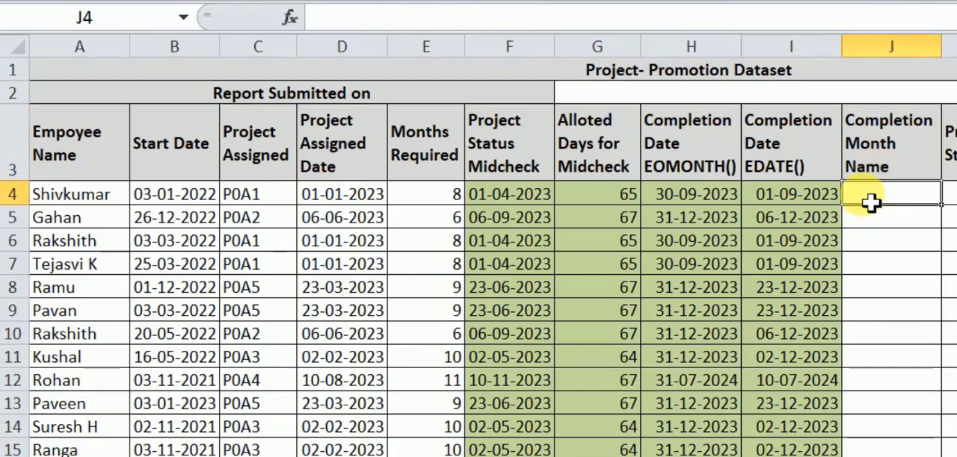
text(=)
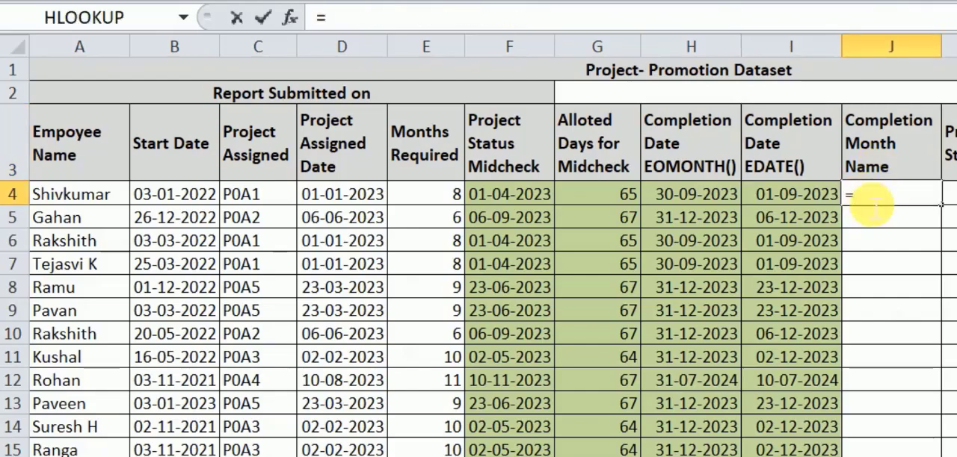
text(TEXT)
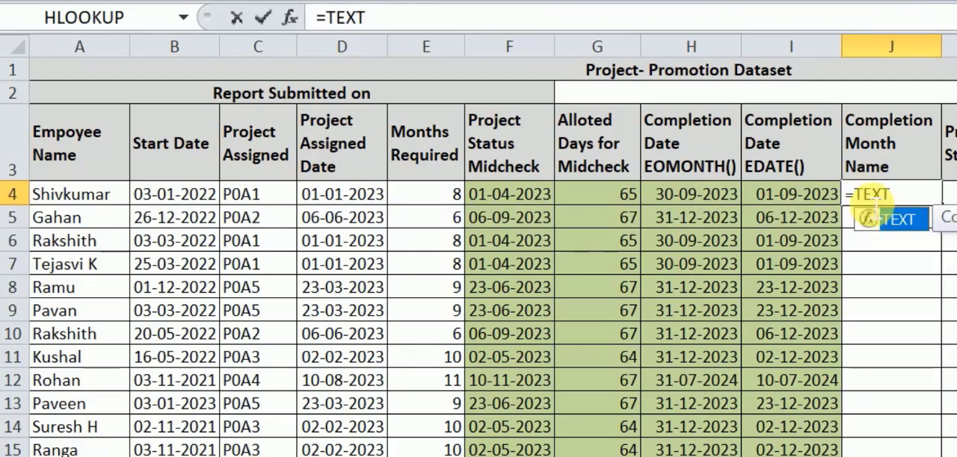
text(()
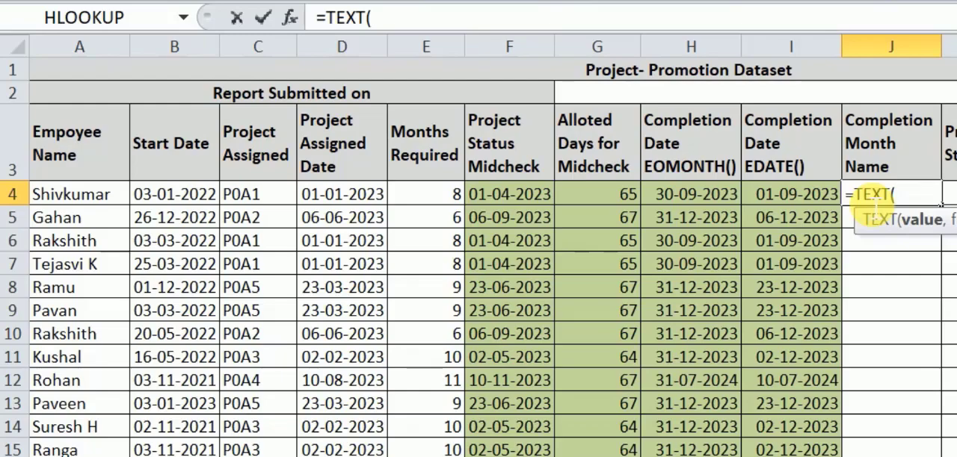
click(716, 203)
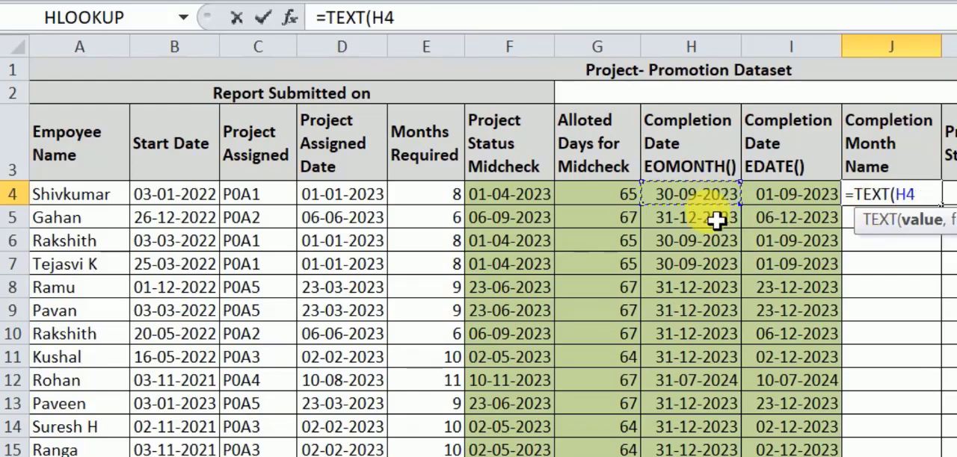
text(,)
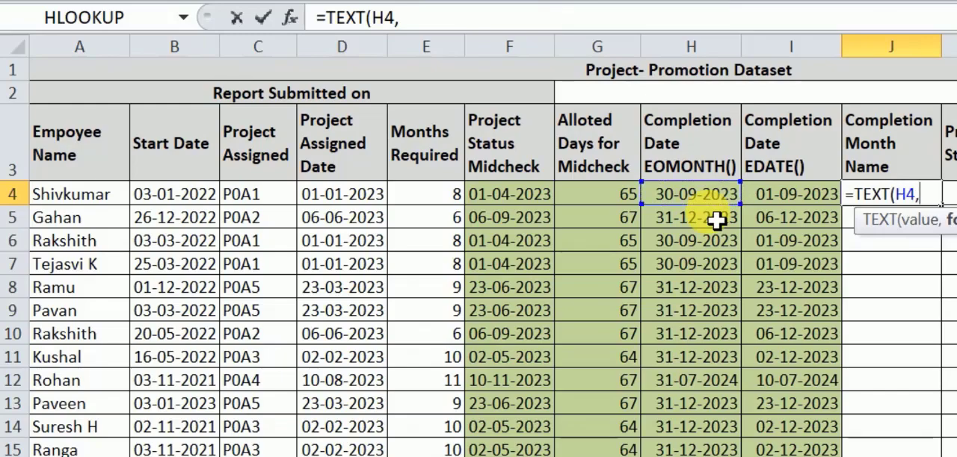
text("mmmm)
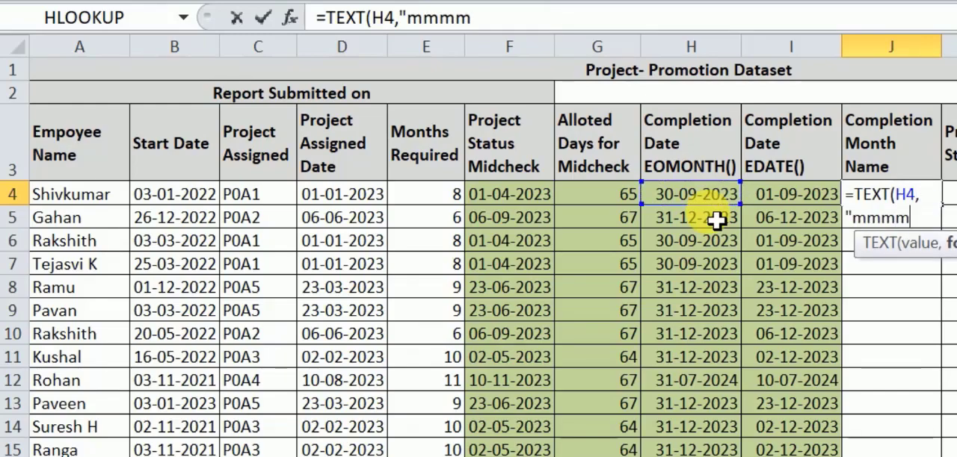
text("))
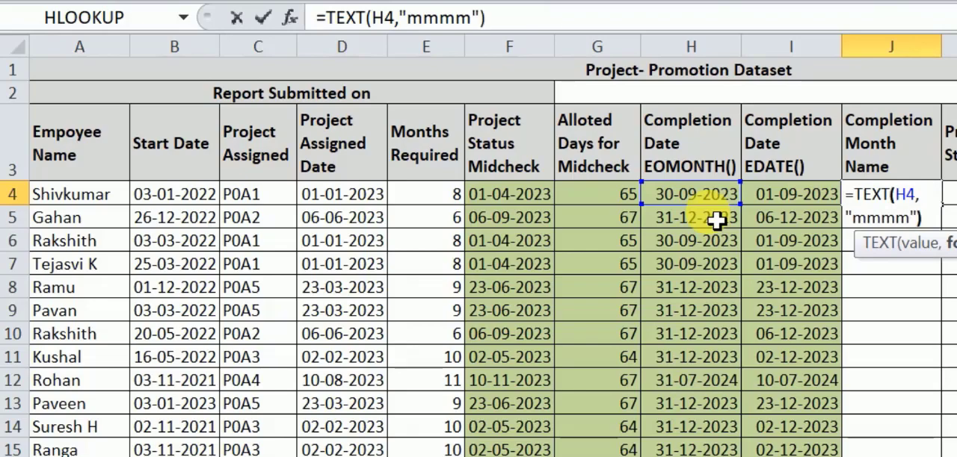
key(Return)
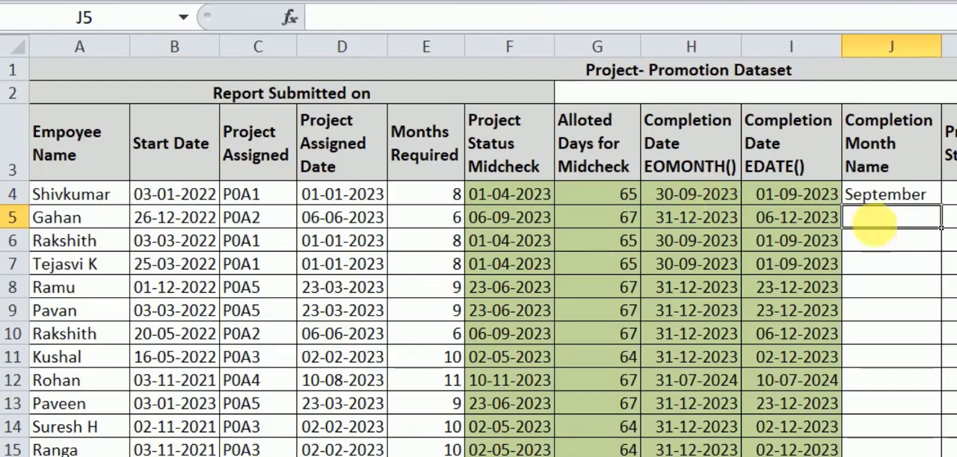
- Fill the completion month name formula from J4 down the column for all employees
click(912, 201)
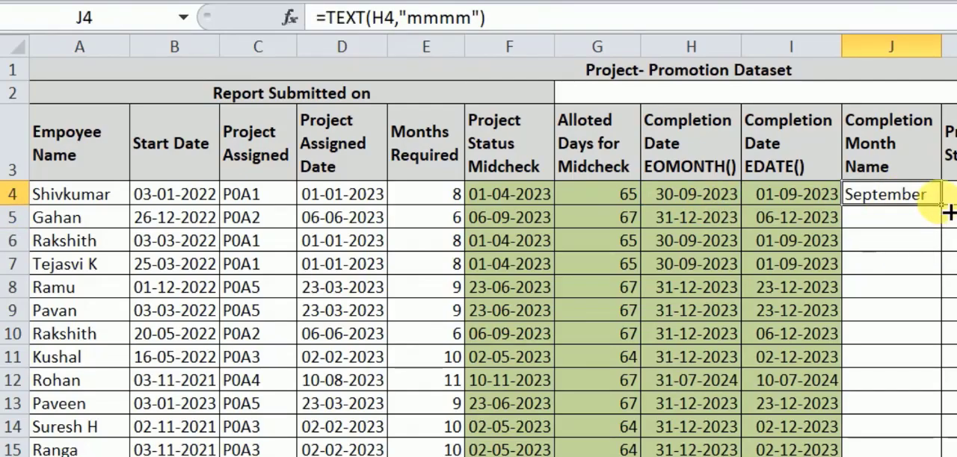
drag(945, 213, 943, 453)
scroll(945, 419, up, 3)
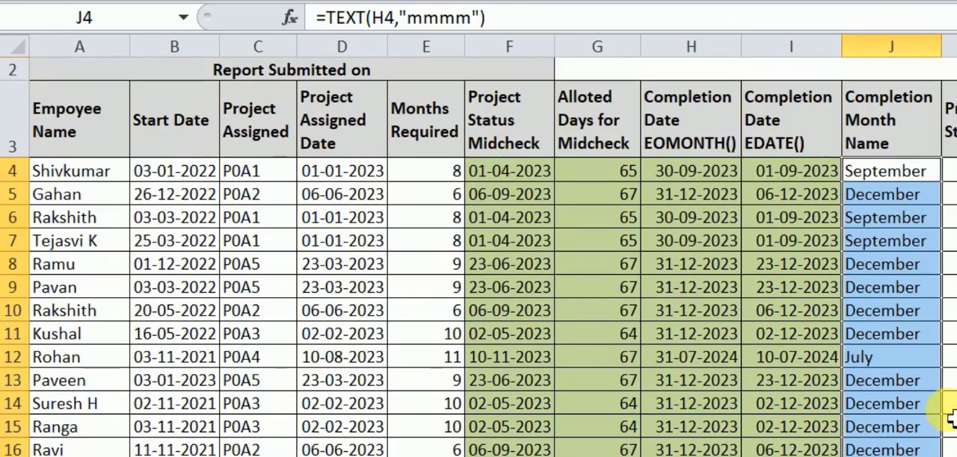
click(909, 197)
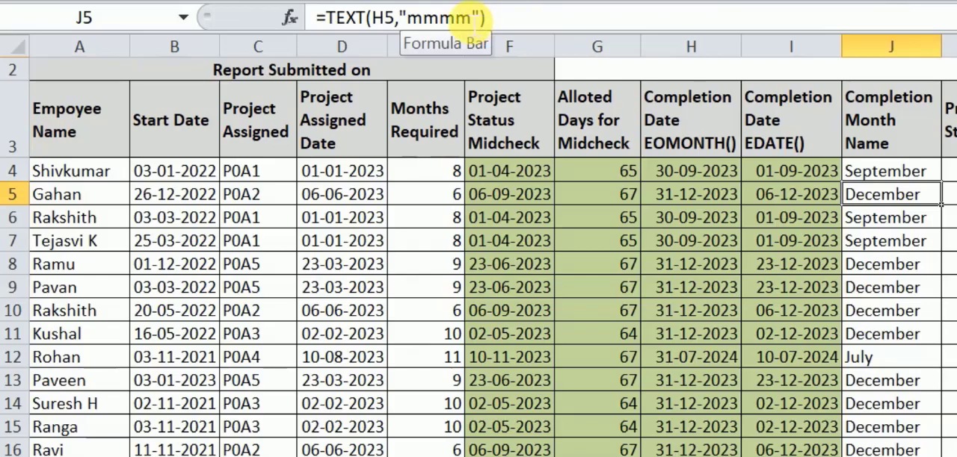
- Begin an IF formula in K4, the first cell of the Project Status column
click(949, 132)
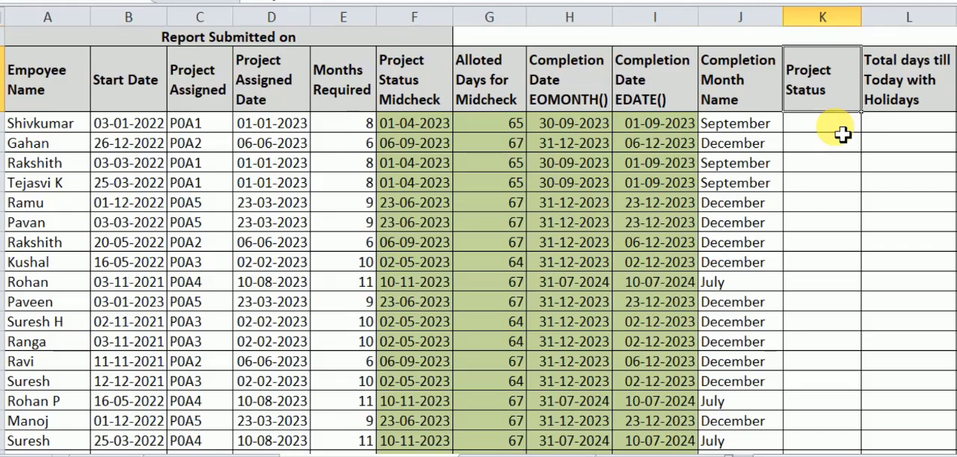
click(836, 127)
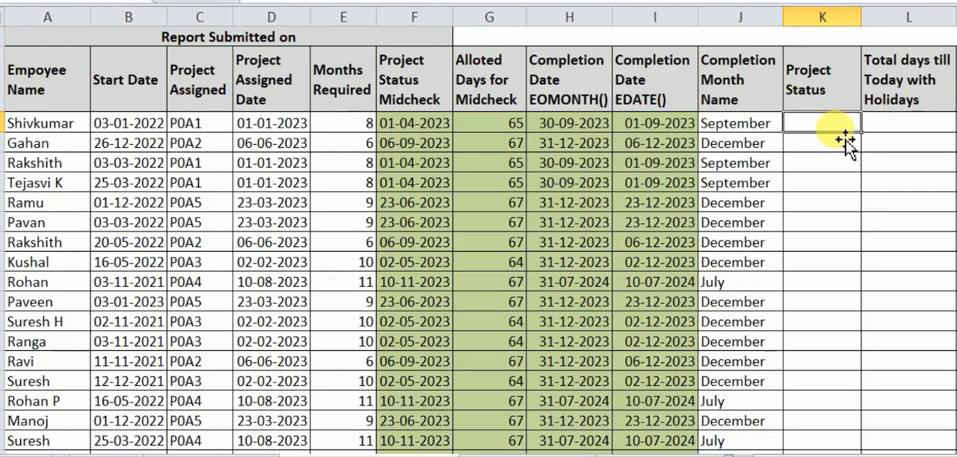
text(=)
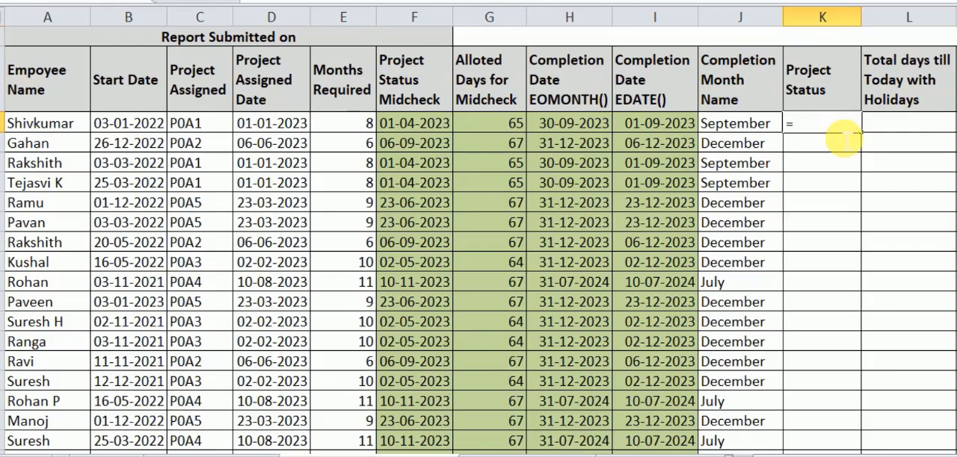
text(IF)
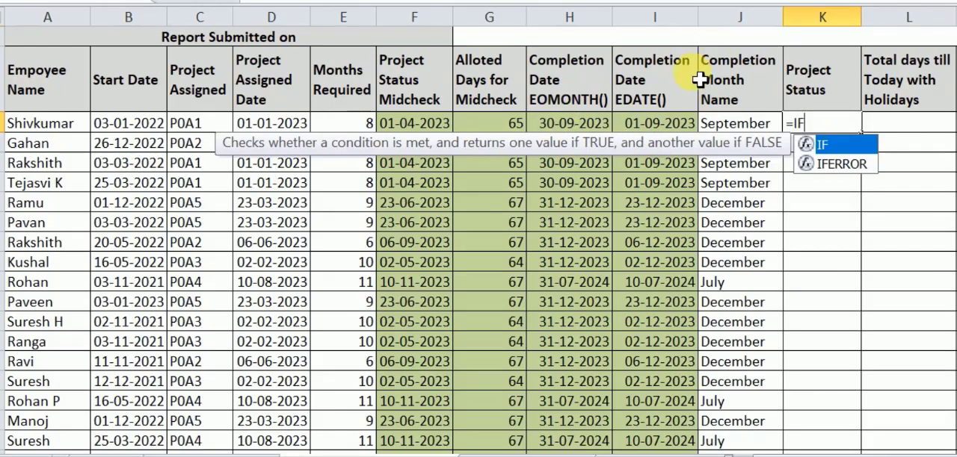
click(651, 131)
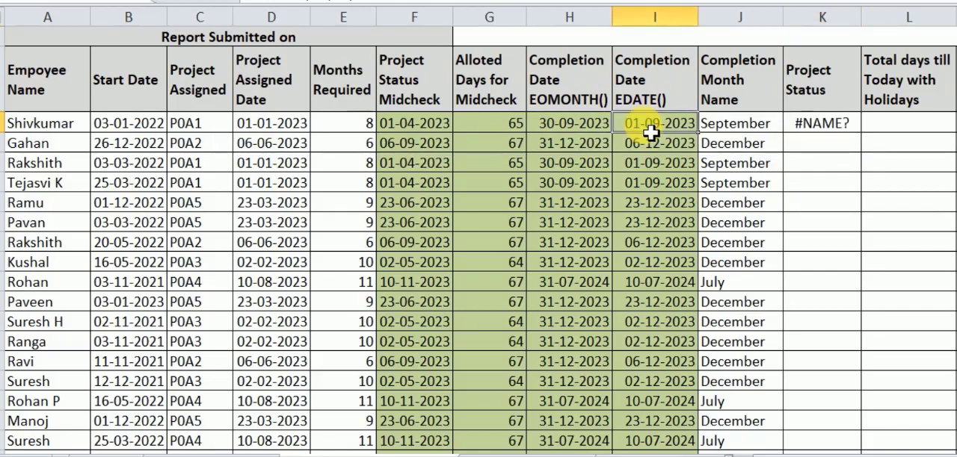
click(810, 129)
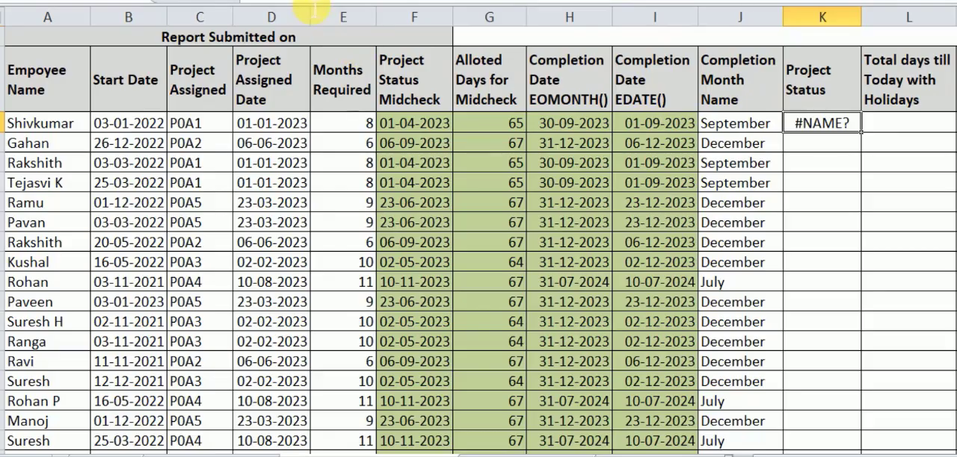
click(316, 16)
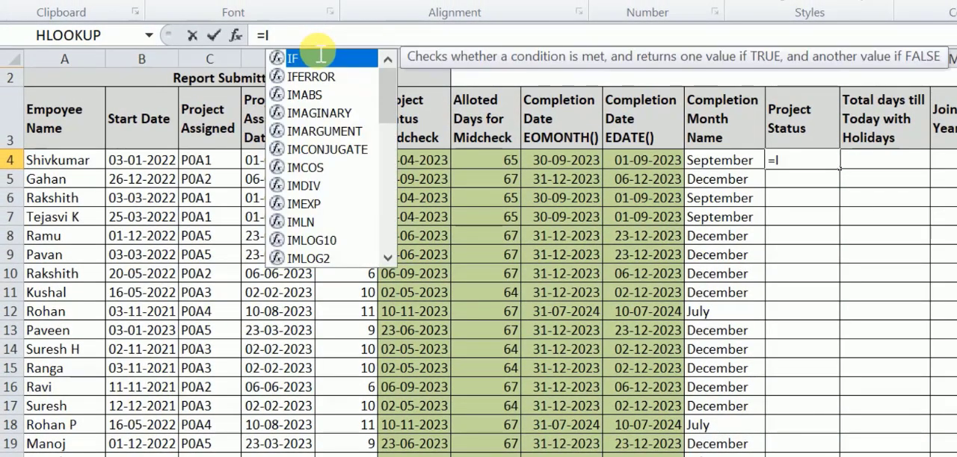
text(()
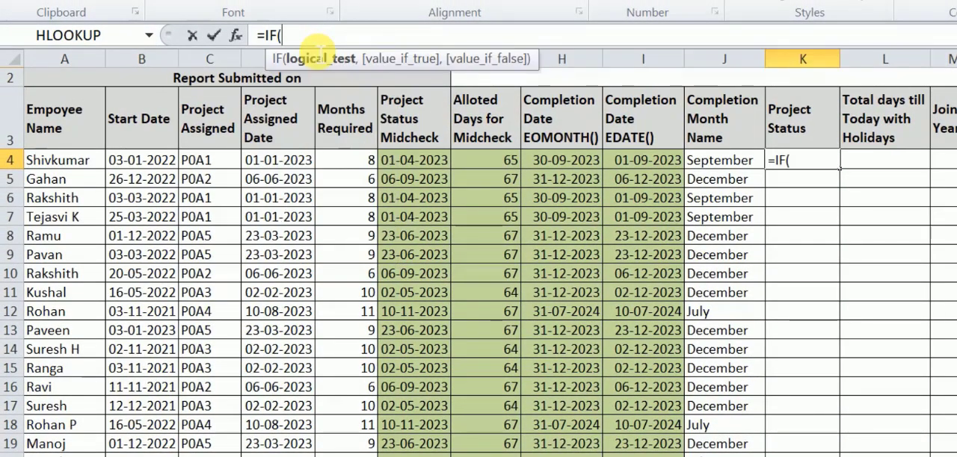
- Set the IF formula's logical test to I4<TODAY(), comparing the EDATE completion date with the current date
click(656, 164)
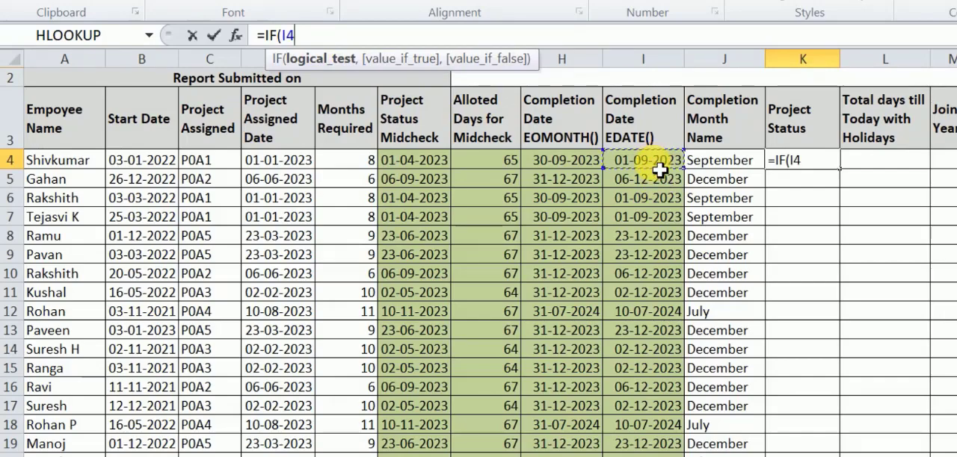
text(<T)
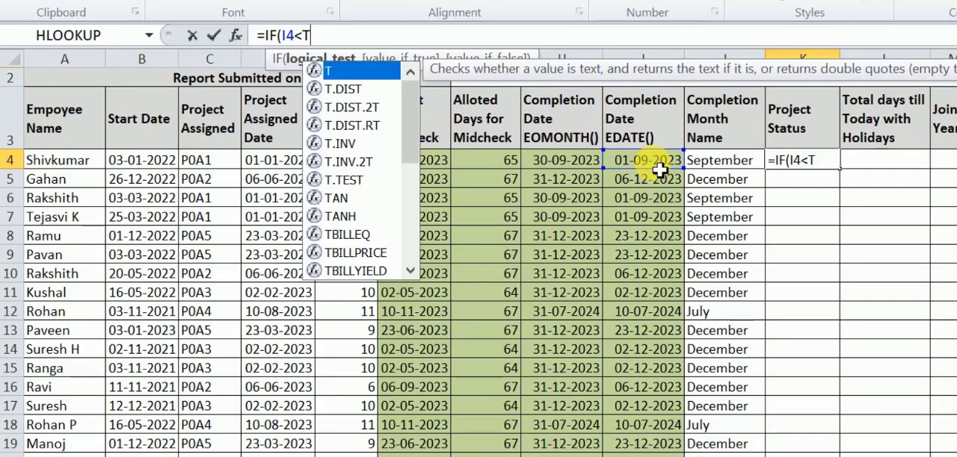
text(()
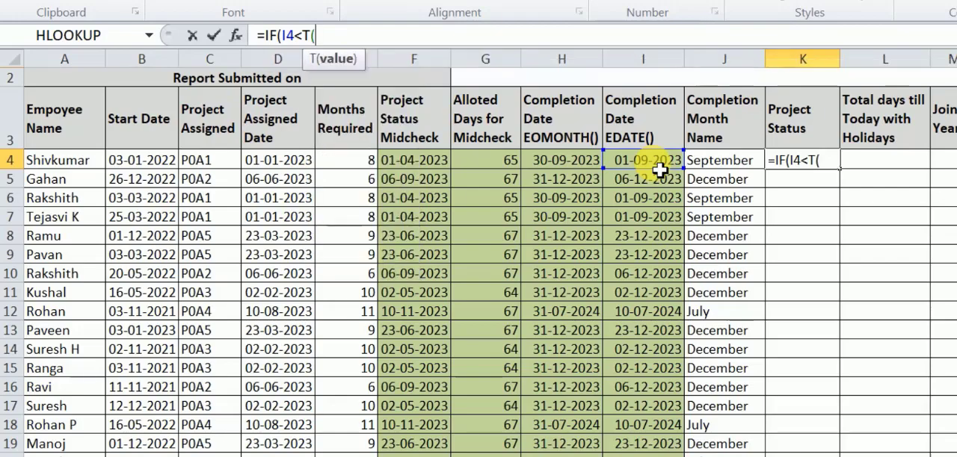
key(BackSpace)
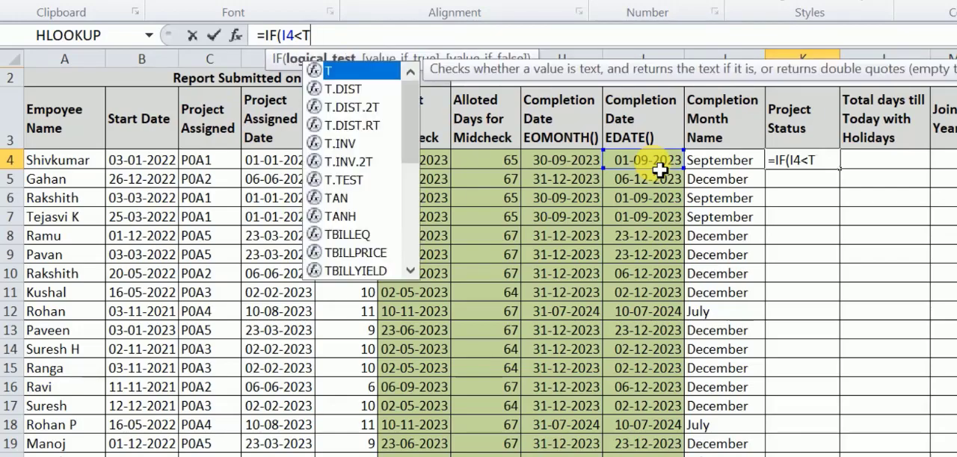
text(od)
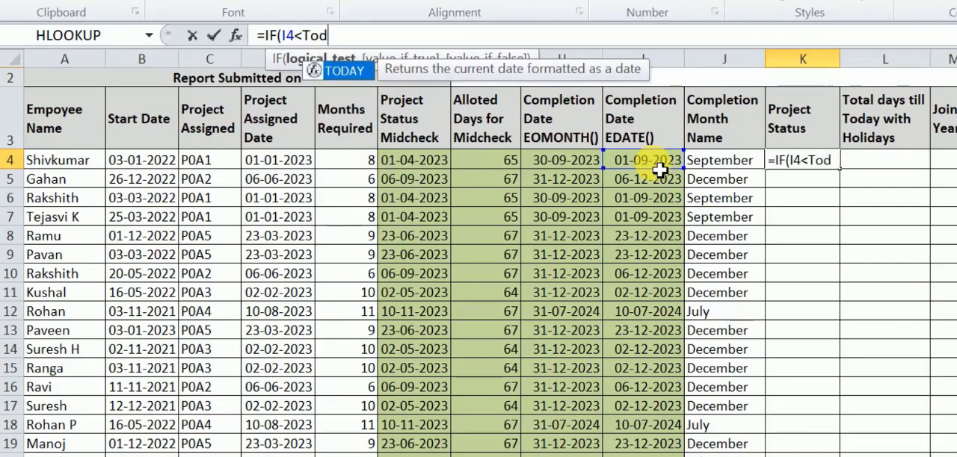
key(Tab)
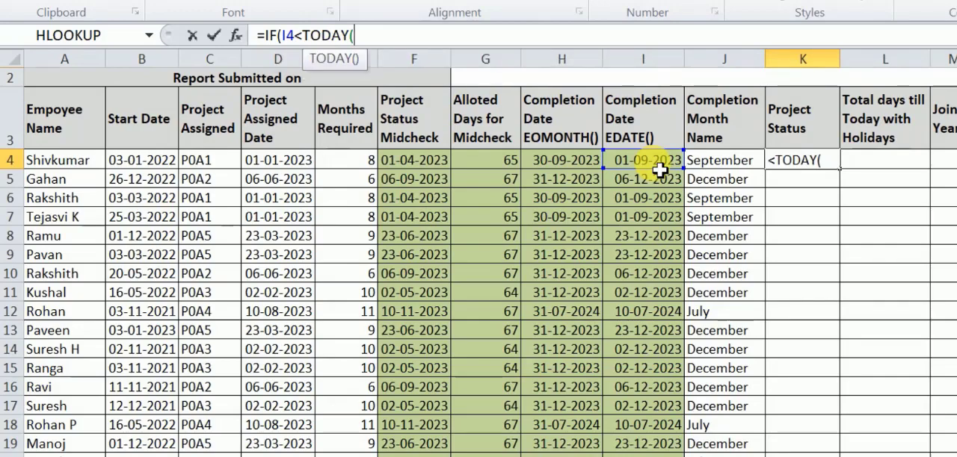
text())
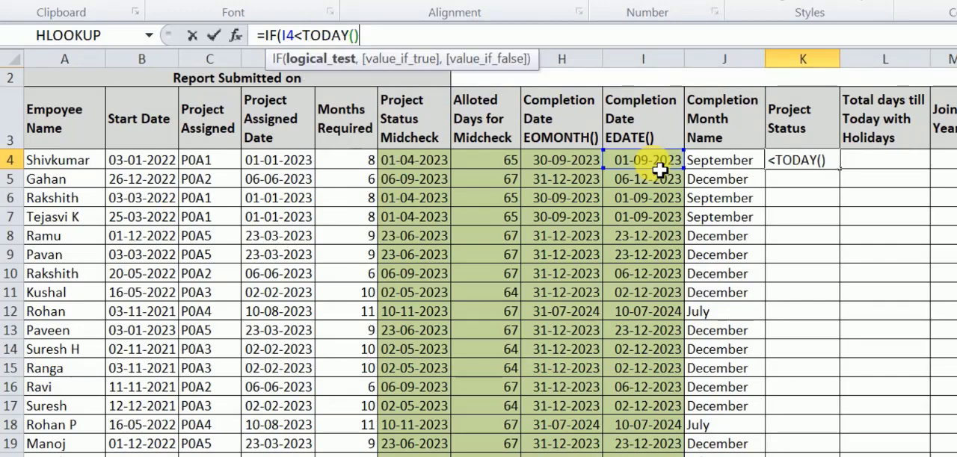
- Complete the K4 formula with "Comleted" as the true value and "Not Yet" as the false value
text(,")
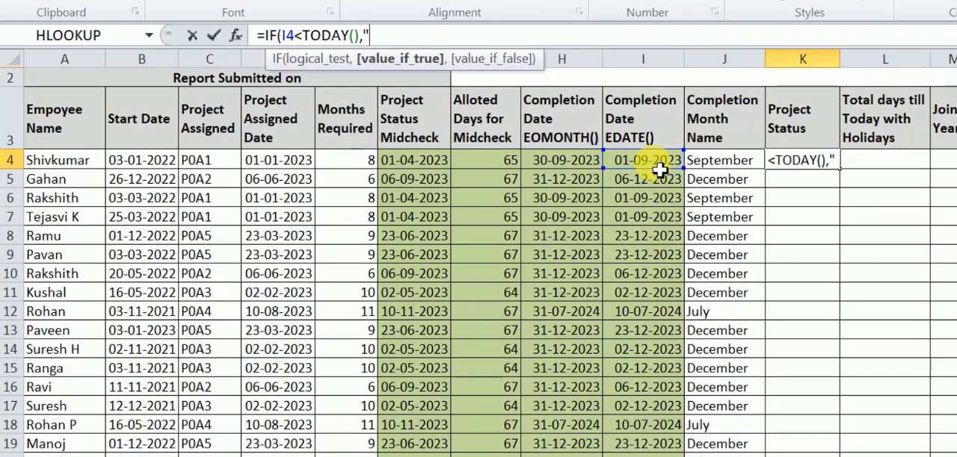
text(Com)
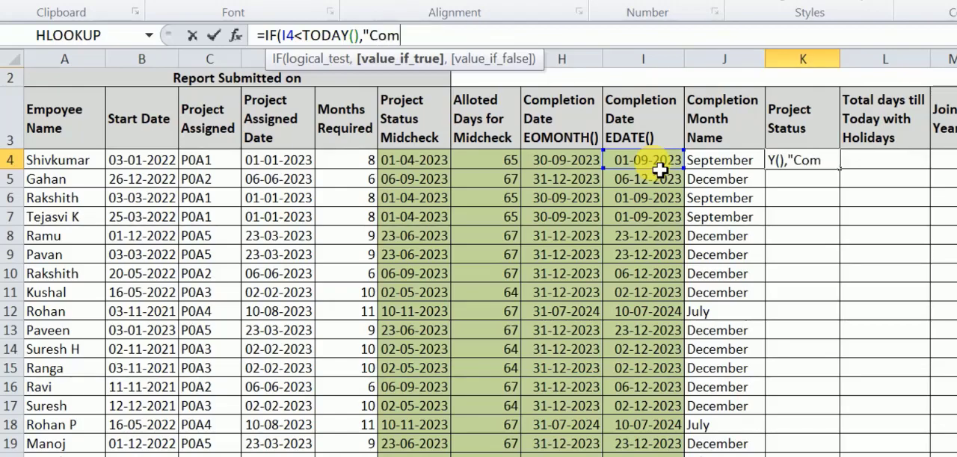
text(le)
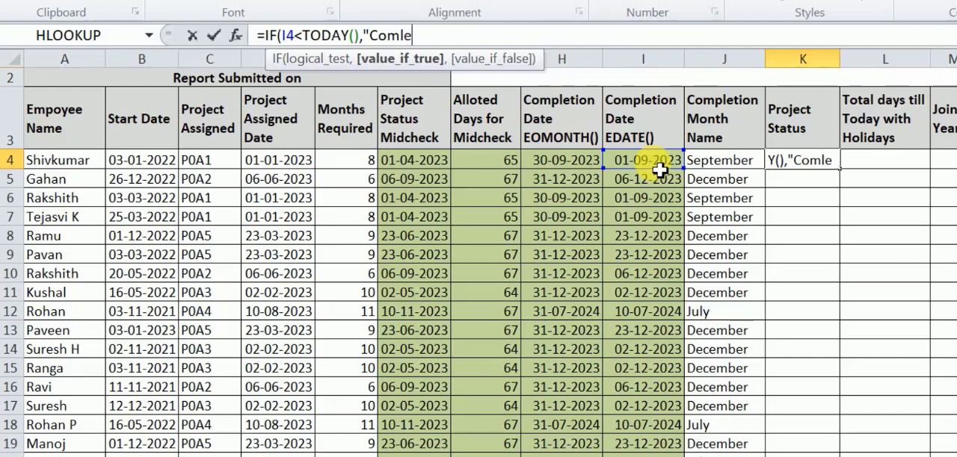
text(ted")
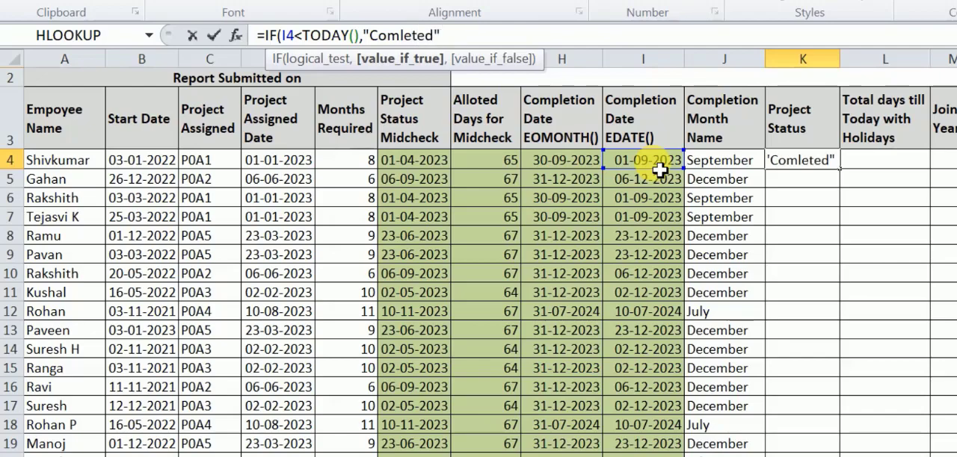
text(,)
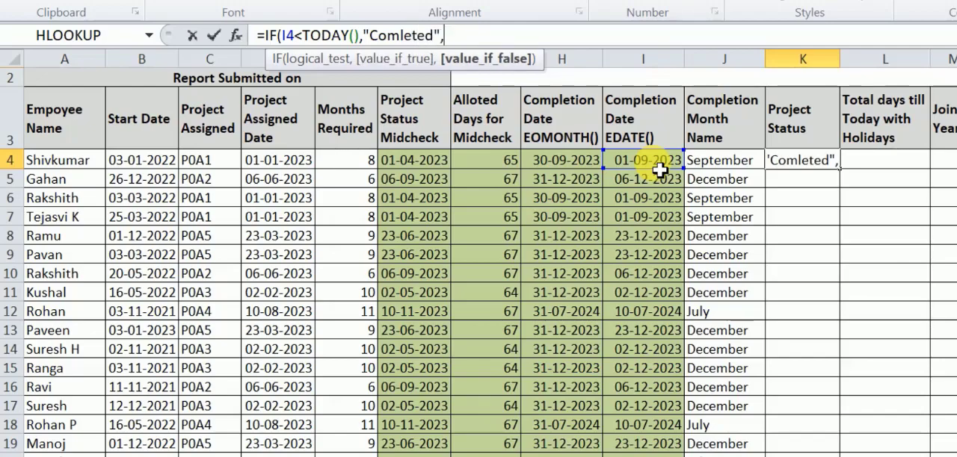
text( ")
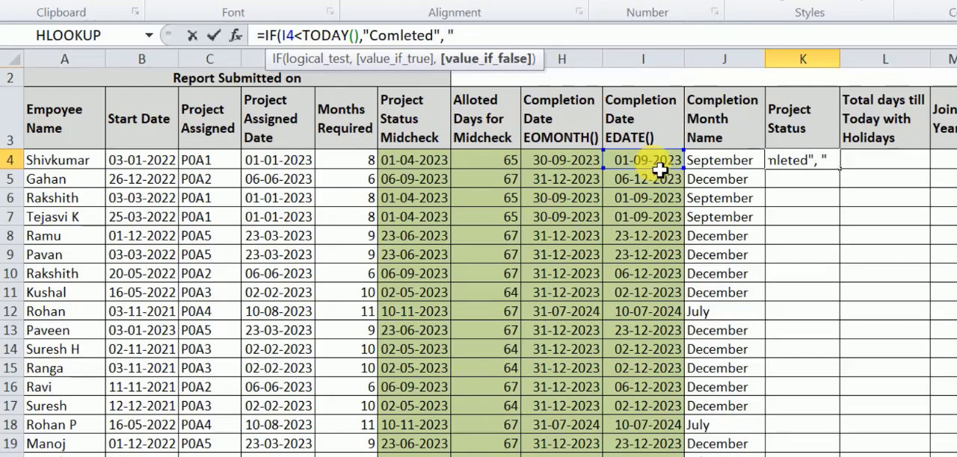
text(Not)
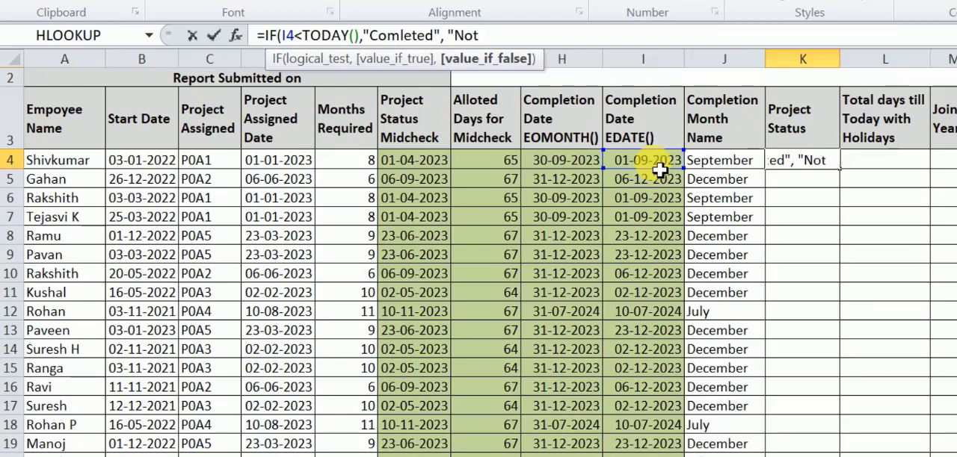
text(Yet)
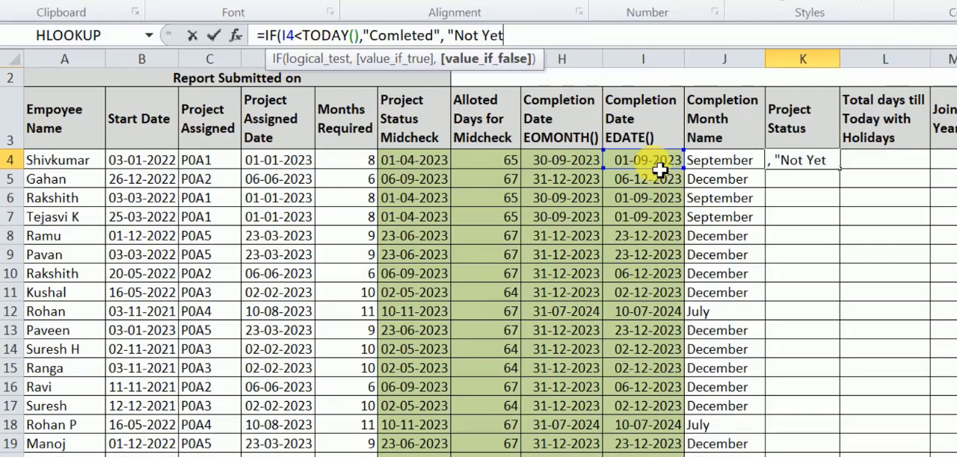
text("))
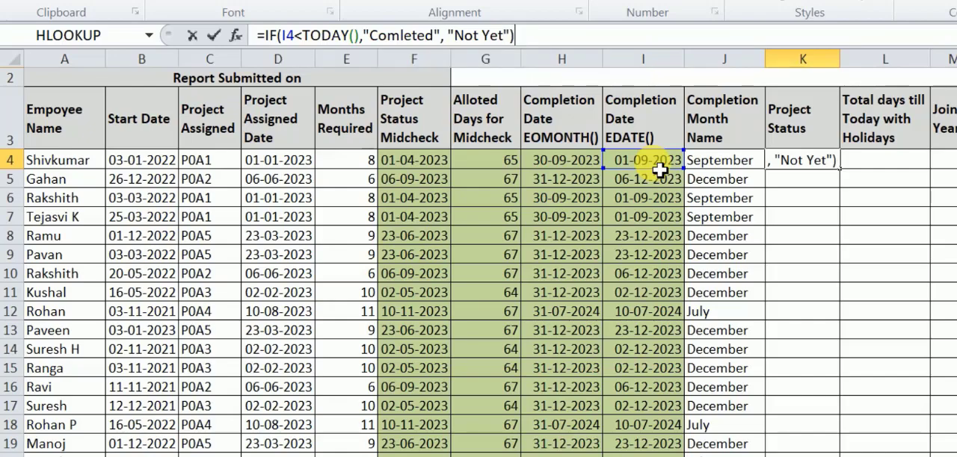
key(Return)
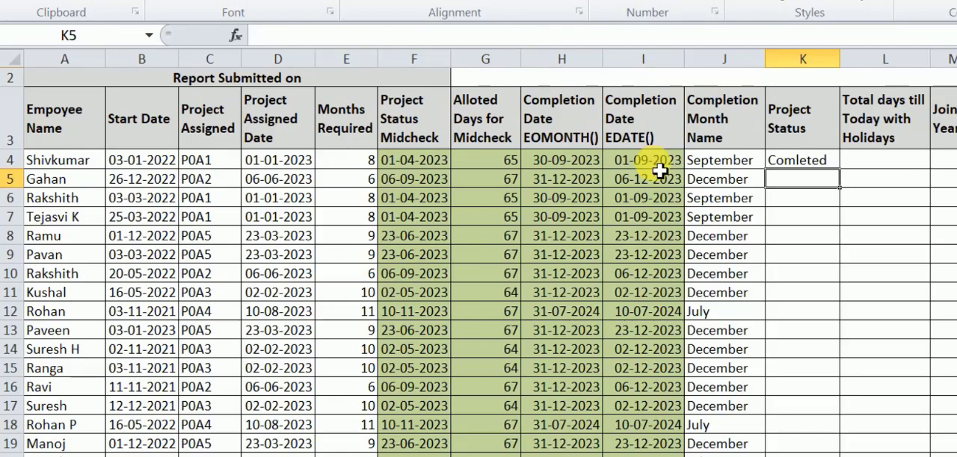
- Correct the spelling of the true value in the K4 formula to "Completed"
click(813, 164)
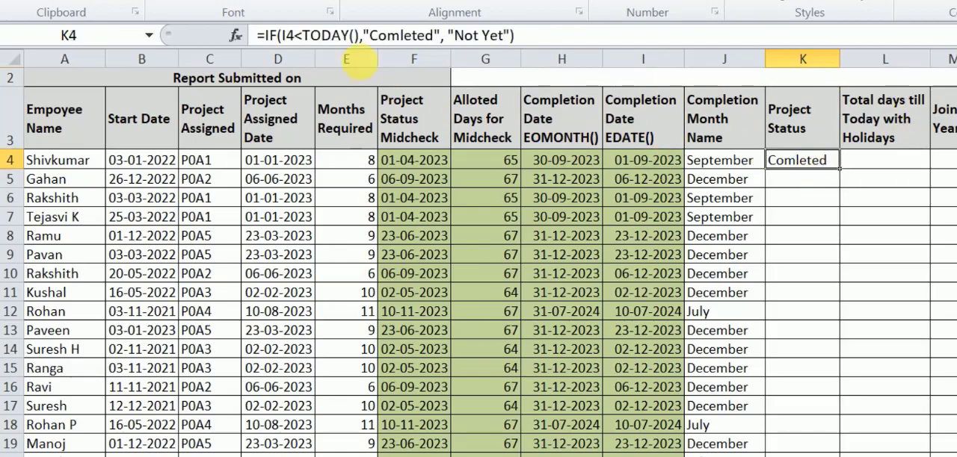
click(402, 35)
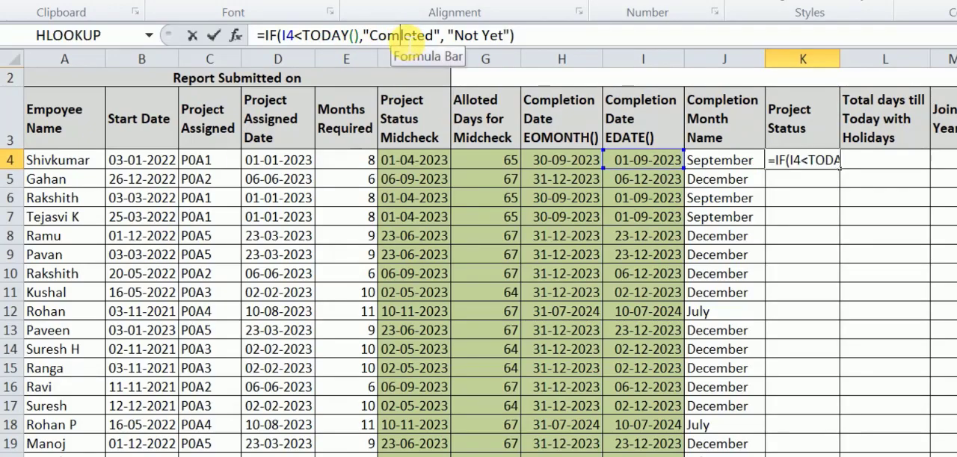
text(p)
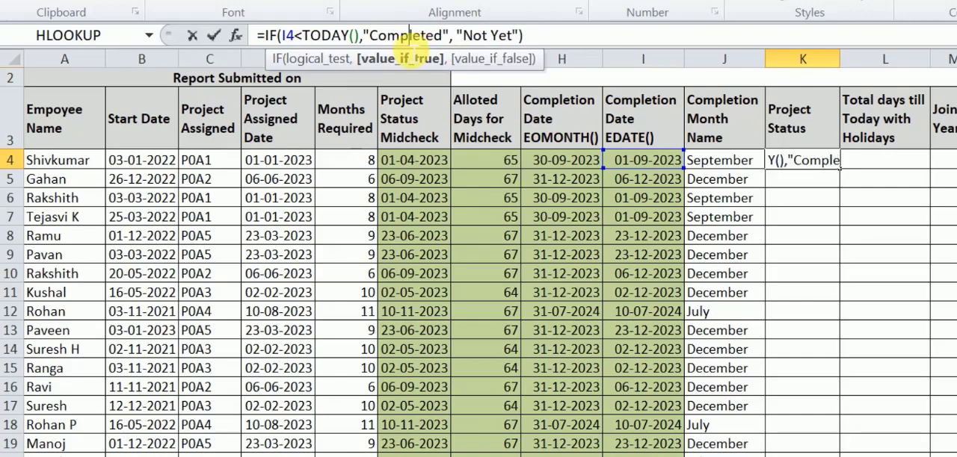
click(543, 39)
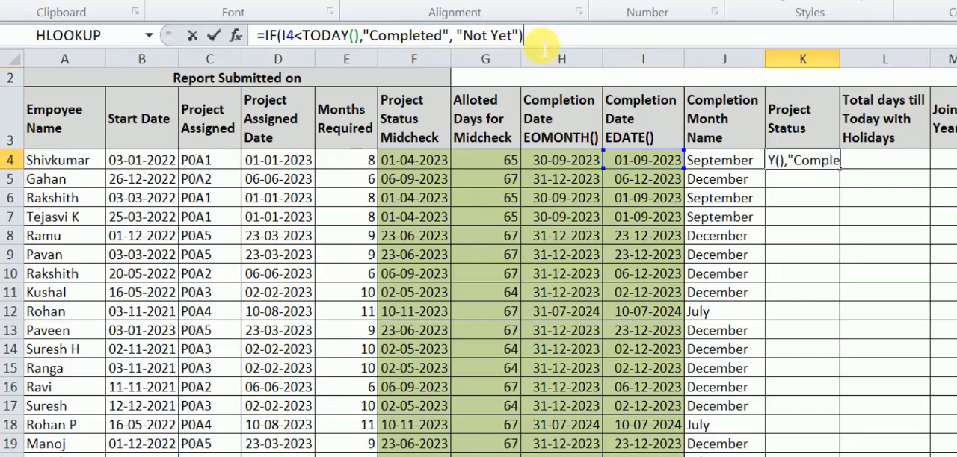
key(Return)
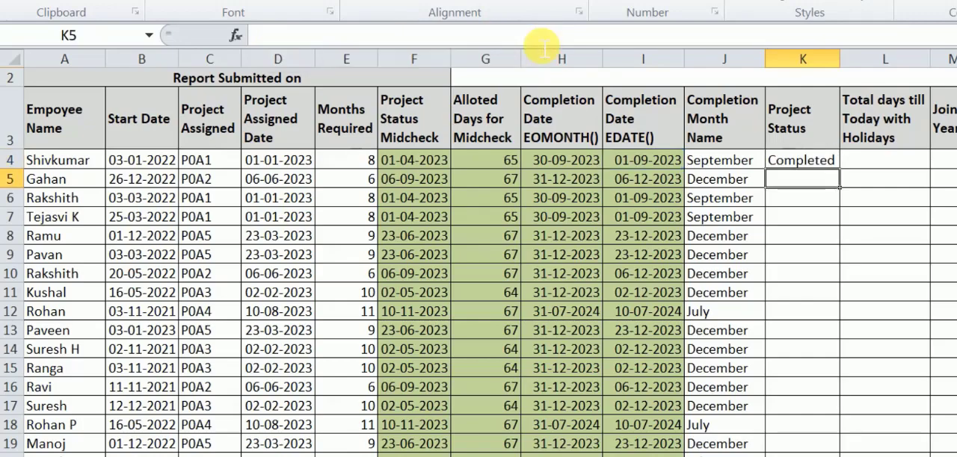
- Fill the Project Status formula from K4 down to K27 for all employees
click(799, 167)
drag(845, 178, 843, 451)
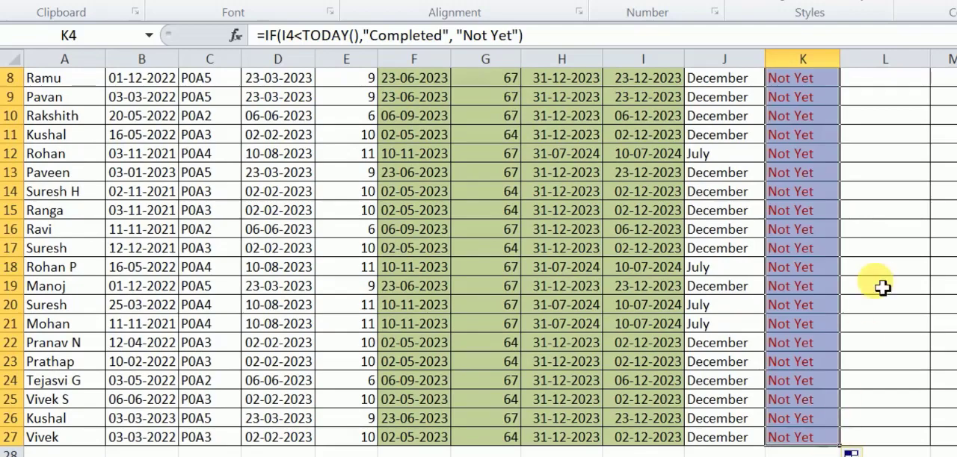
scroll(884, 284, up, 2)
scroll(884, 284, up, 1)
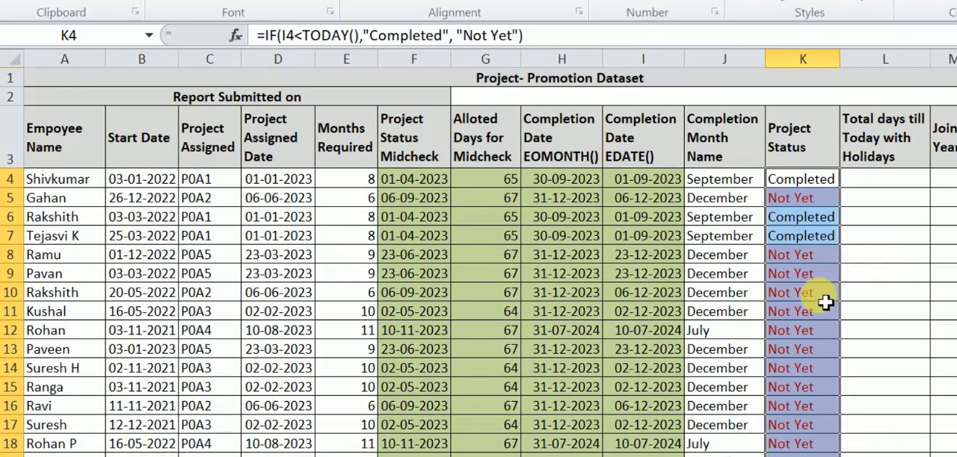
- Review the Project Status results in column K and examine the whole of row 5
click(799, 255)
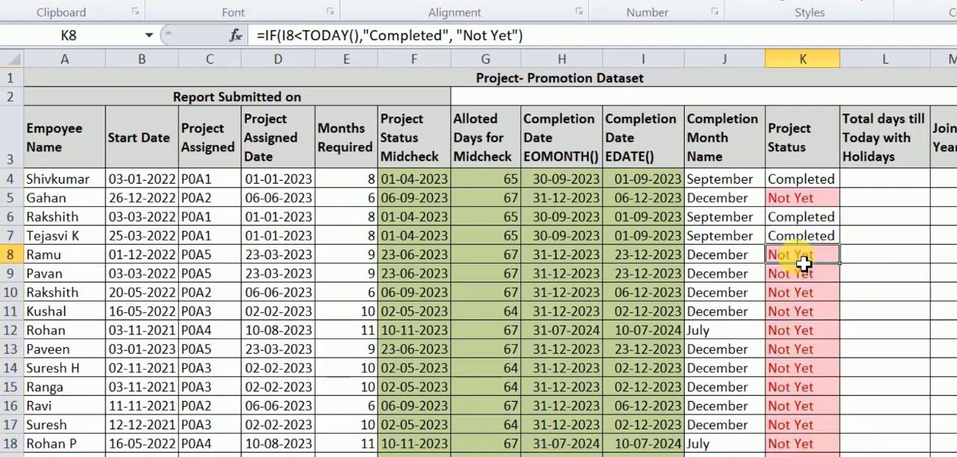
click(798, 206)
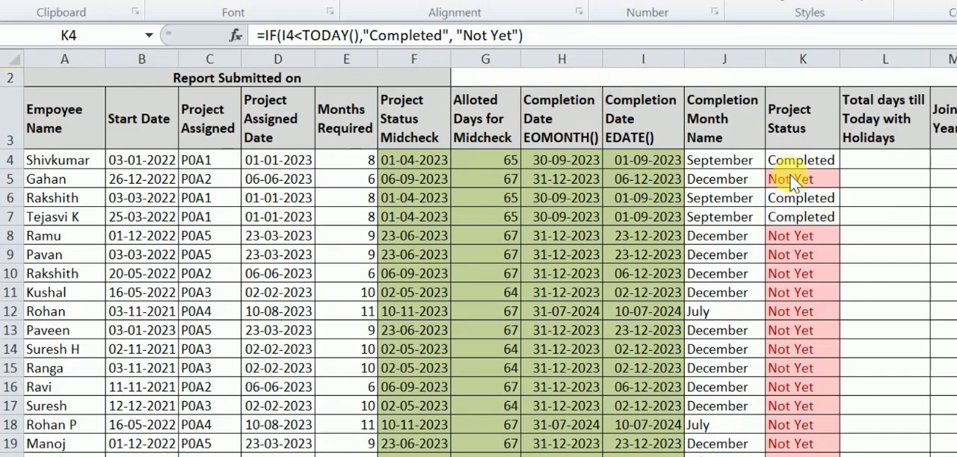
key(ctrl+shift+Down)
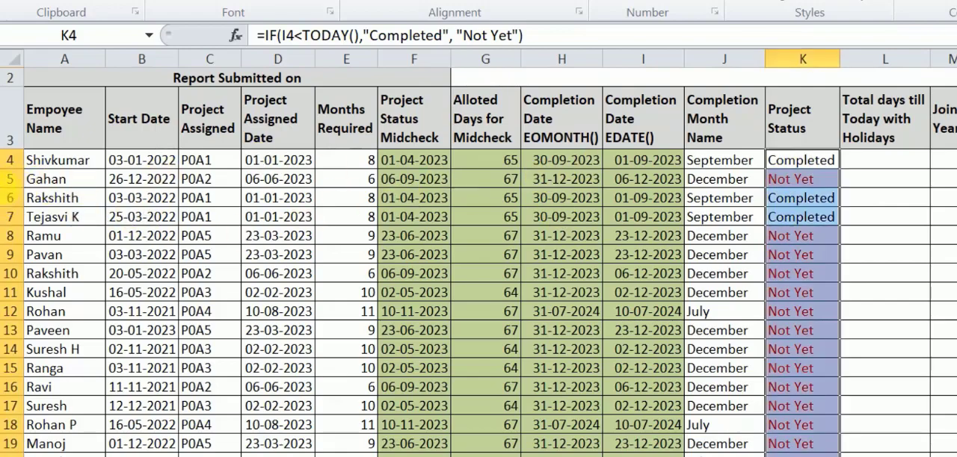
click(15, 179)
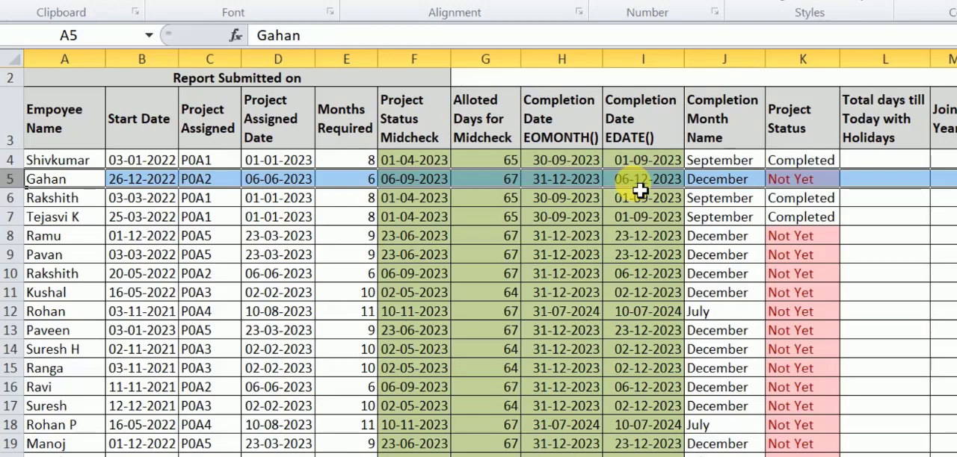
- Enter =TODAY() in P5 as a reference date and compare it with the EOMONTH completion dates in rows 5 and 6
click(956, 179)
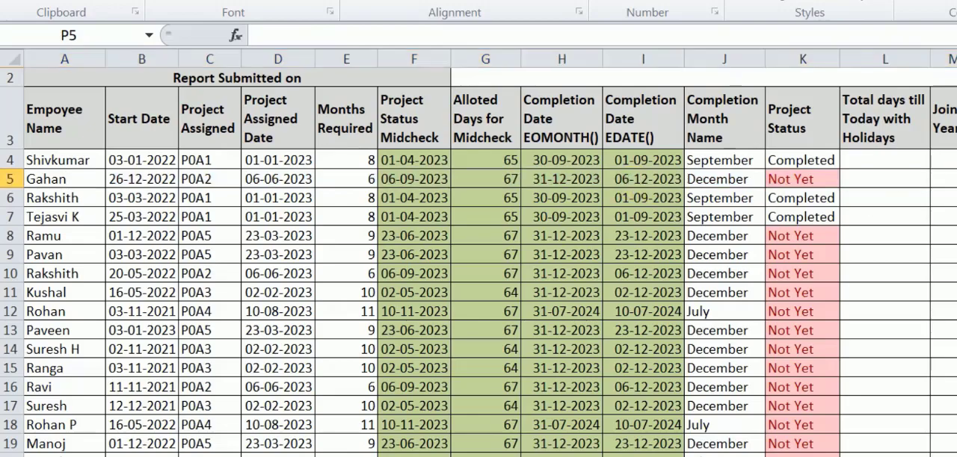
text(=)
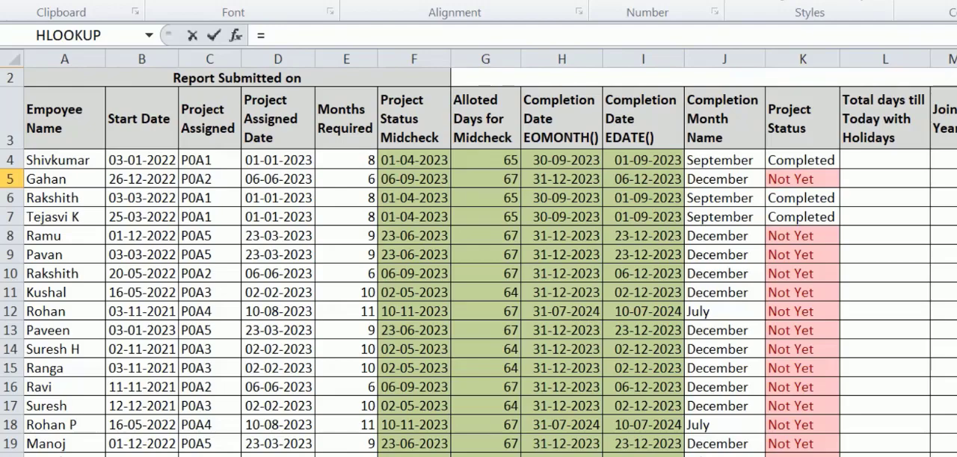
text(to)
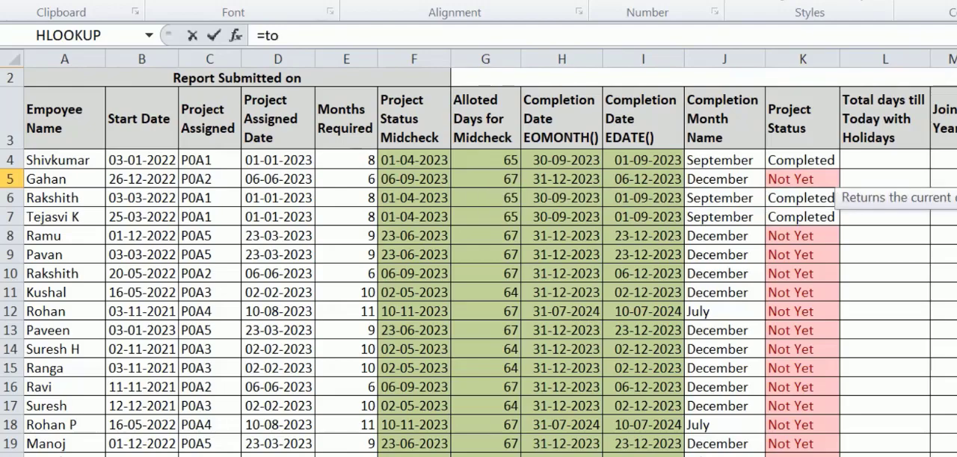
key(Tab)
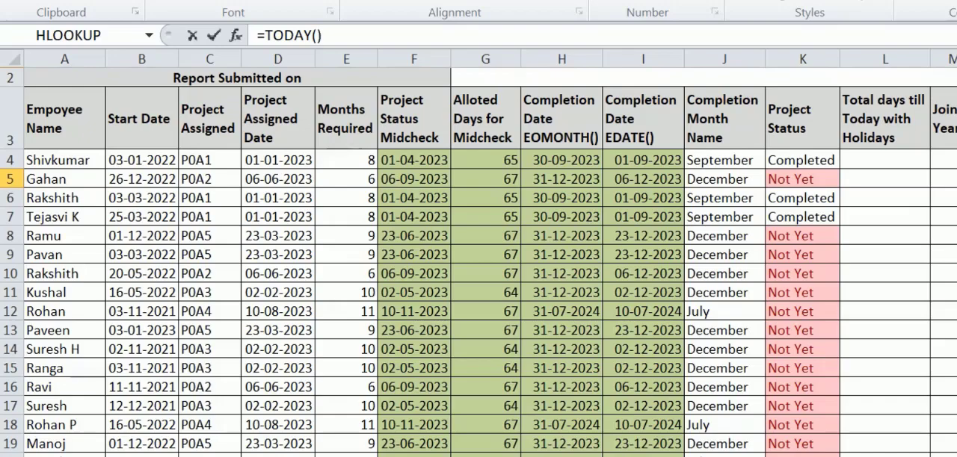
key(Return)
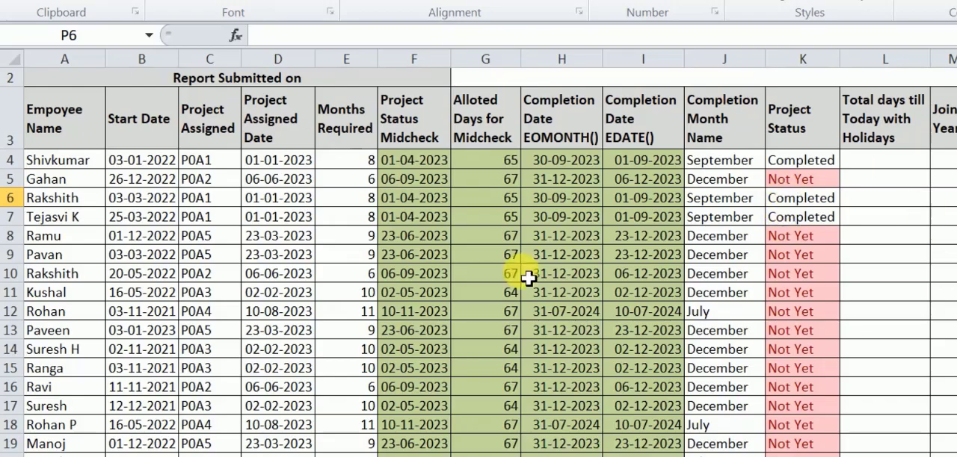
click(576, 180)
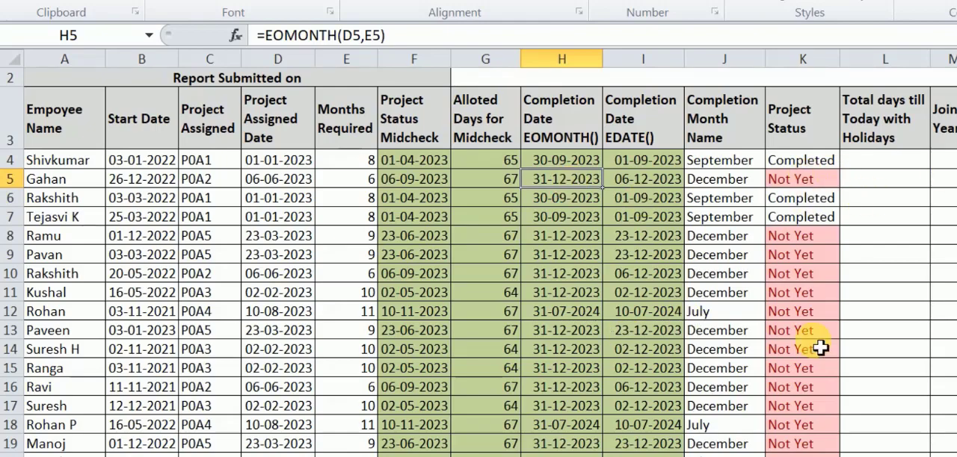
click(552, 208)
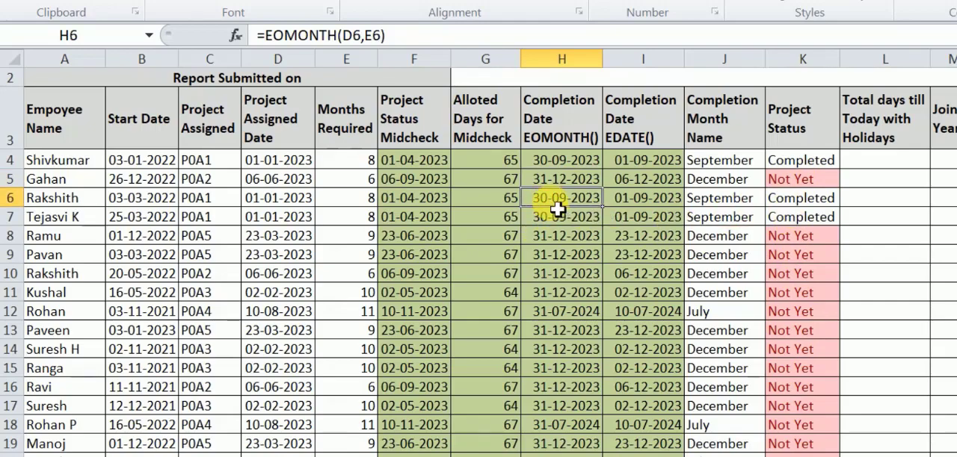
click(956, 179)
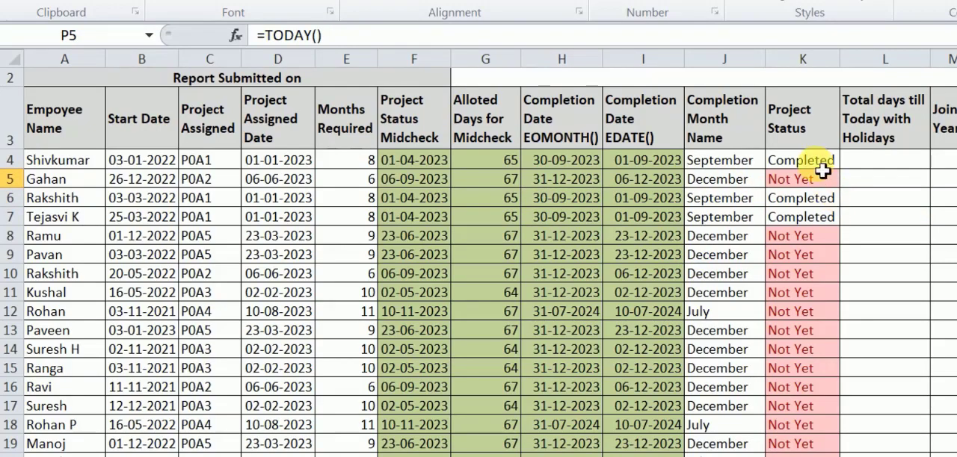
- Clear the conditional formatting rules from the Project Status cells, starting at K4
drag(825, 161, 821, 454)
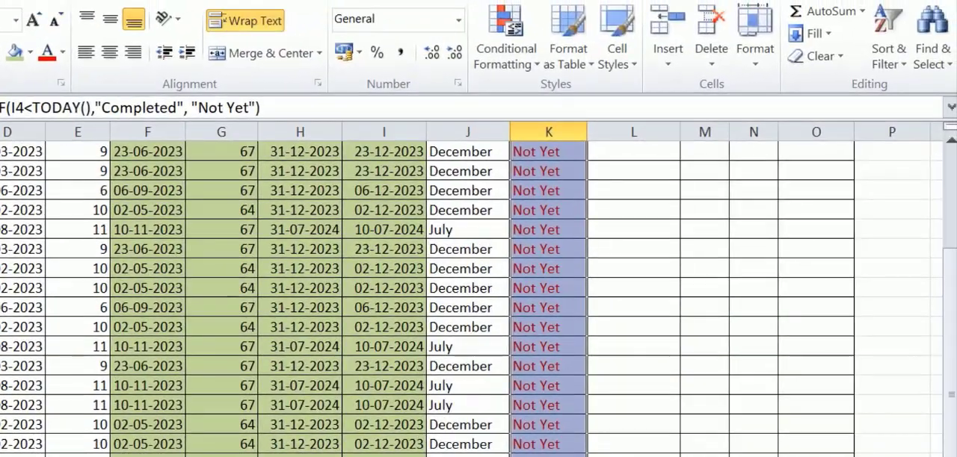
click(536, 62)
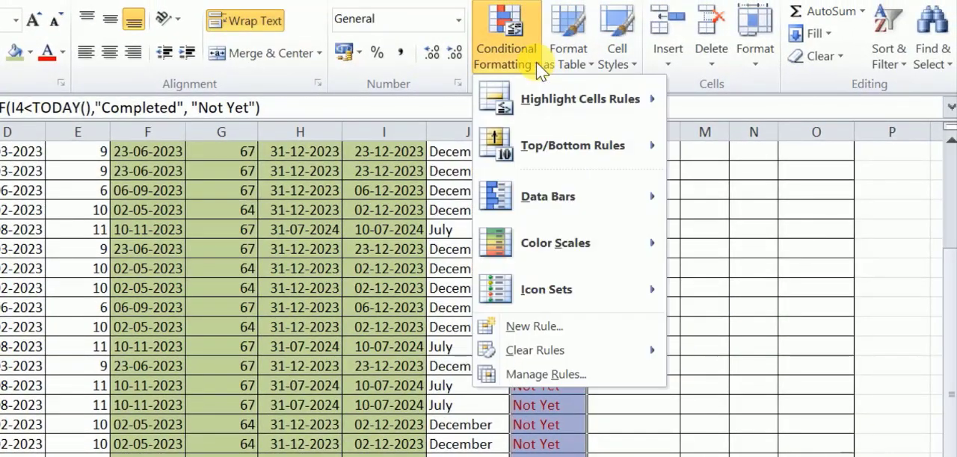
mouse_move(562, 349)
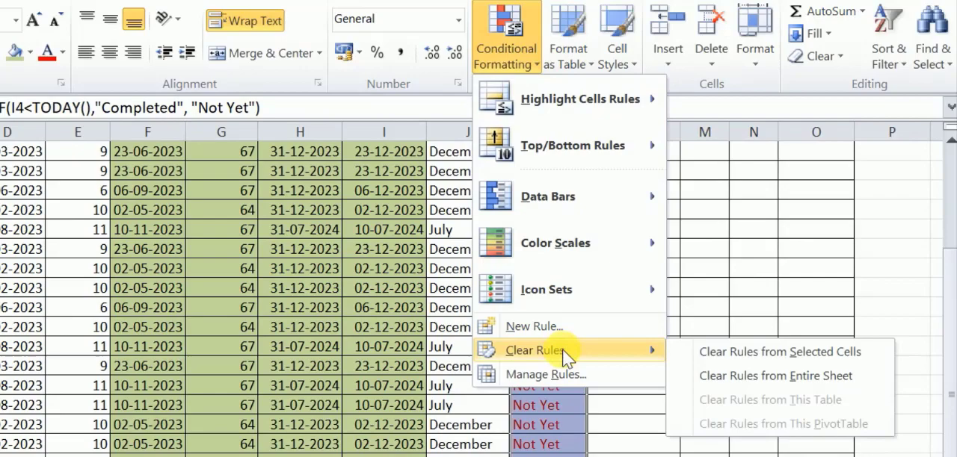
click(783, 359)
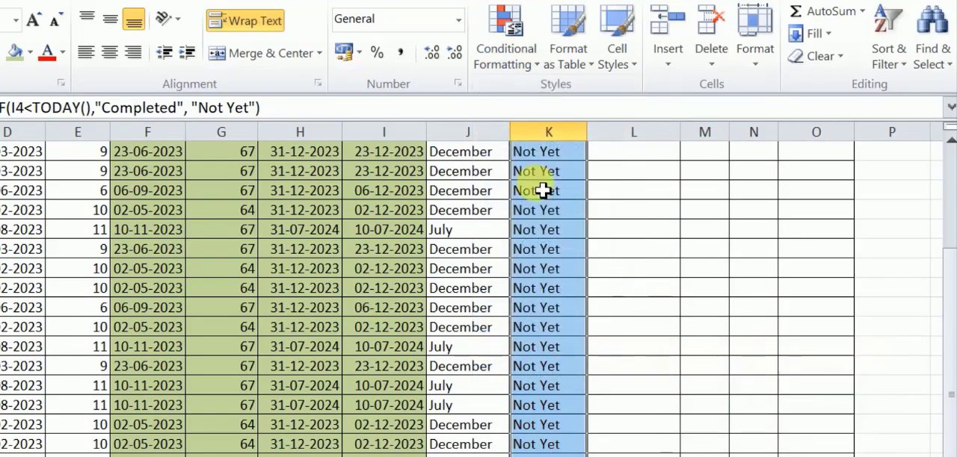
- Highlight Project Status cells equal to "Not Yet" with Light Red Fill using conditional formatting, and check the column
click(536, 66)
mouse_move(542, 101)
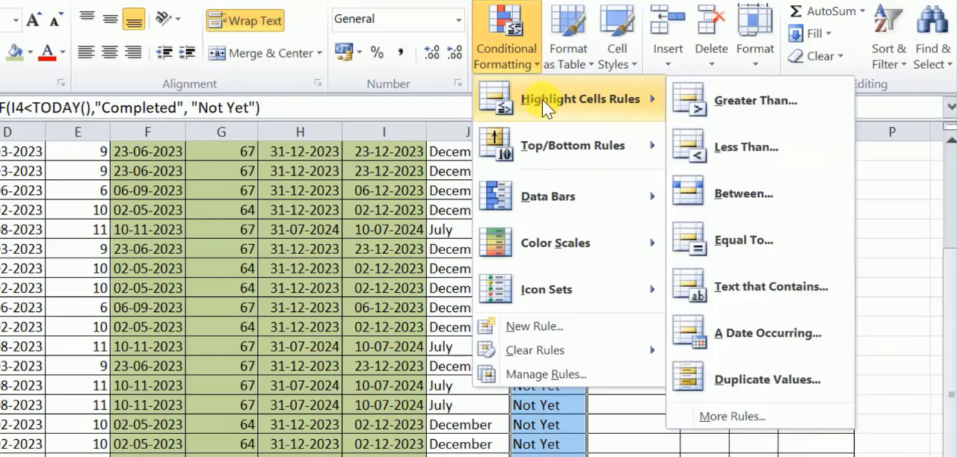
click(718, 241)
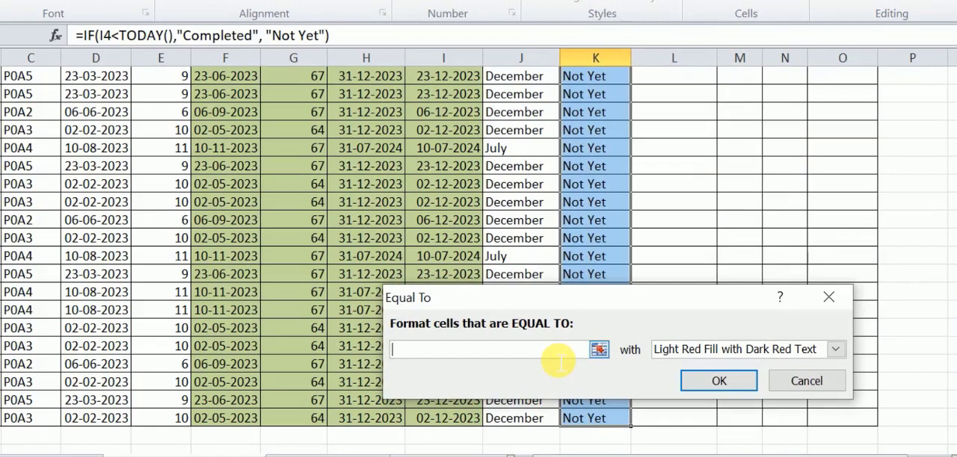
text(Not Yet)
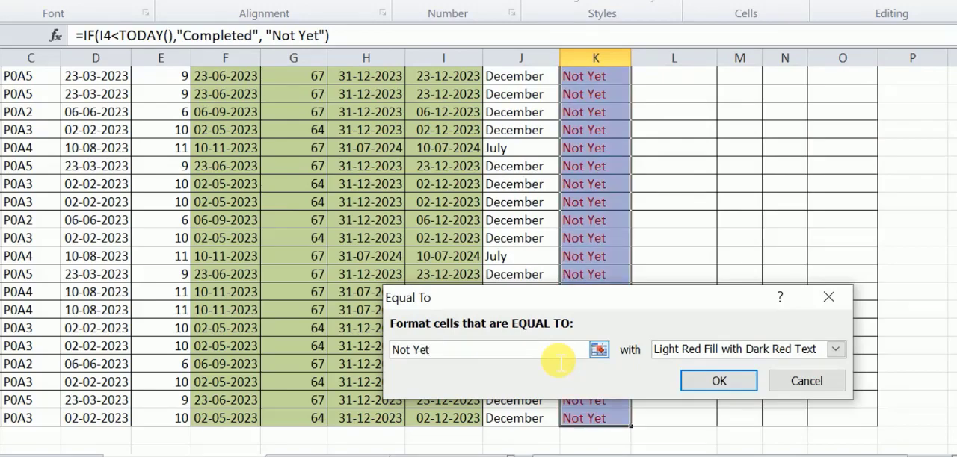
click(834, 349)
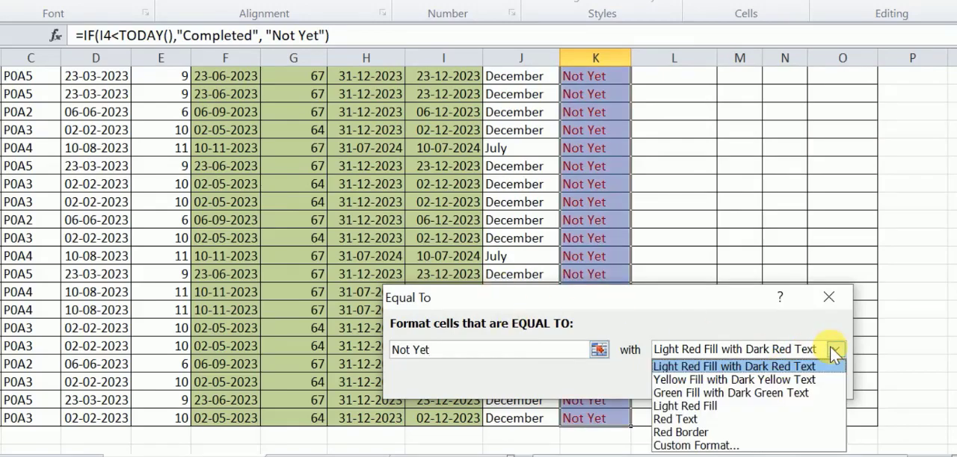
click(677, 408)
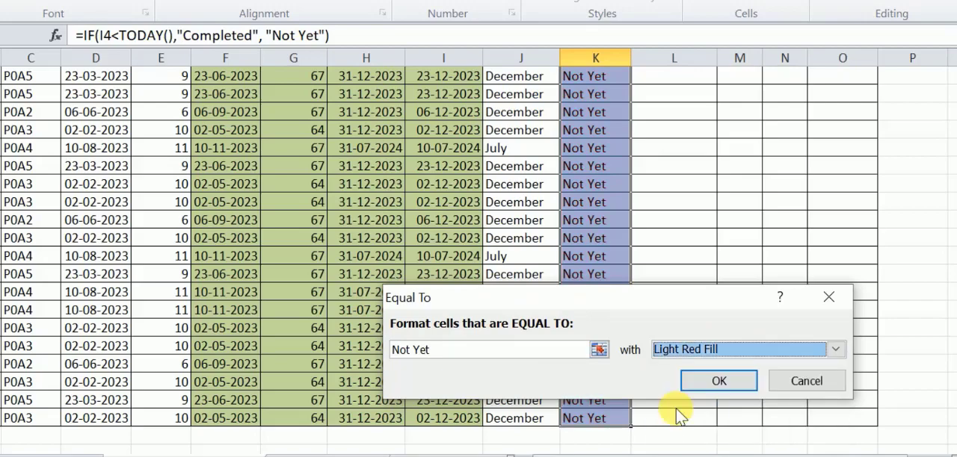
click(715, 380)
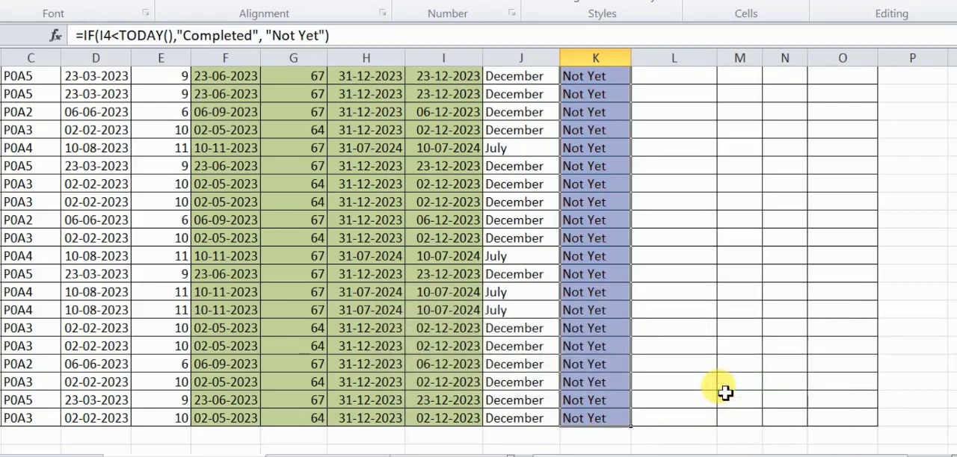
click(714, 333)
scroll(691, 329, up, 3)
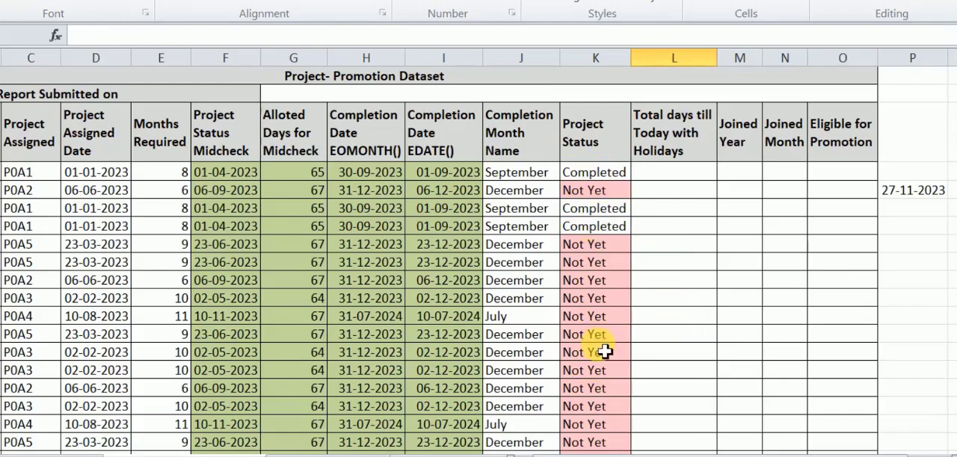
scroll(600, 297, down, 8)
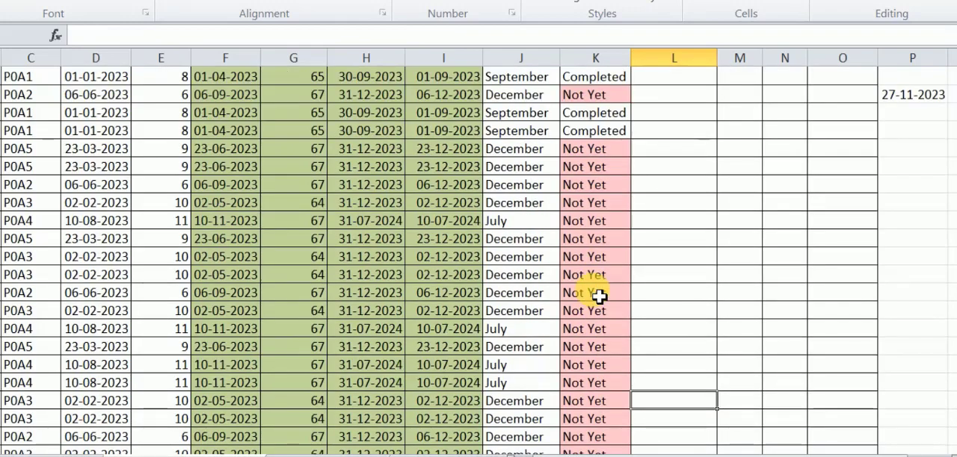
scroll(599, 298, up, 10)
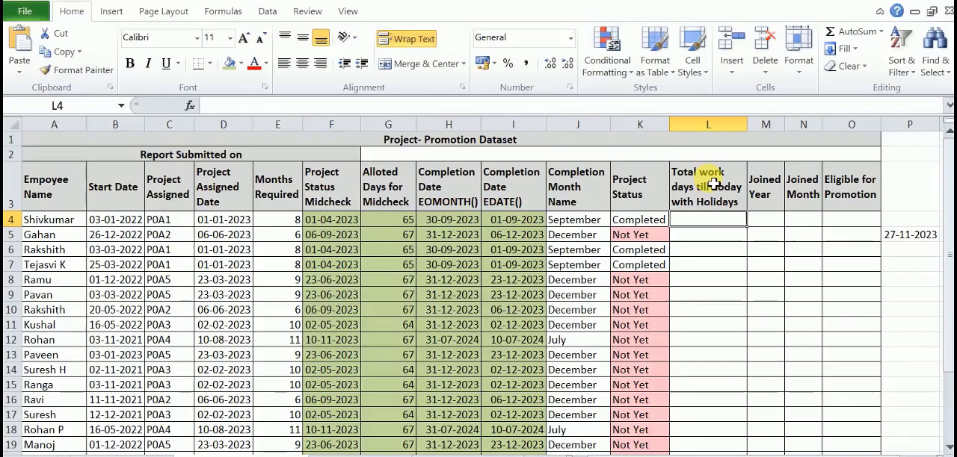
- Start a NETWORKDAYS formula in L4 for the total work days till today
click(713, 183)
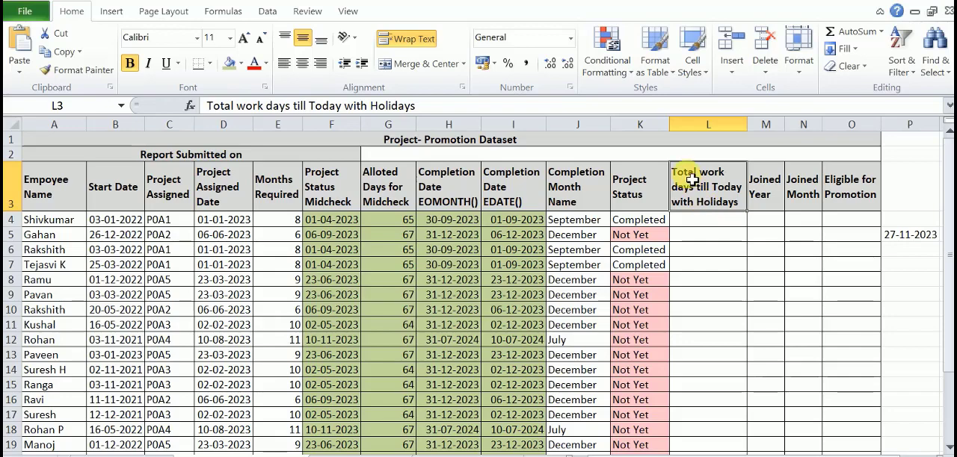
click(714, 220)
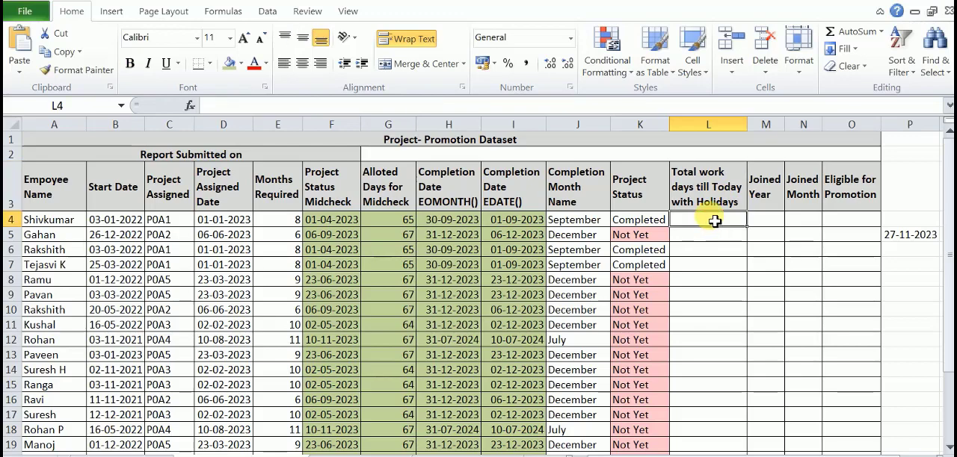
text(=)
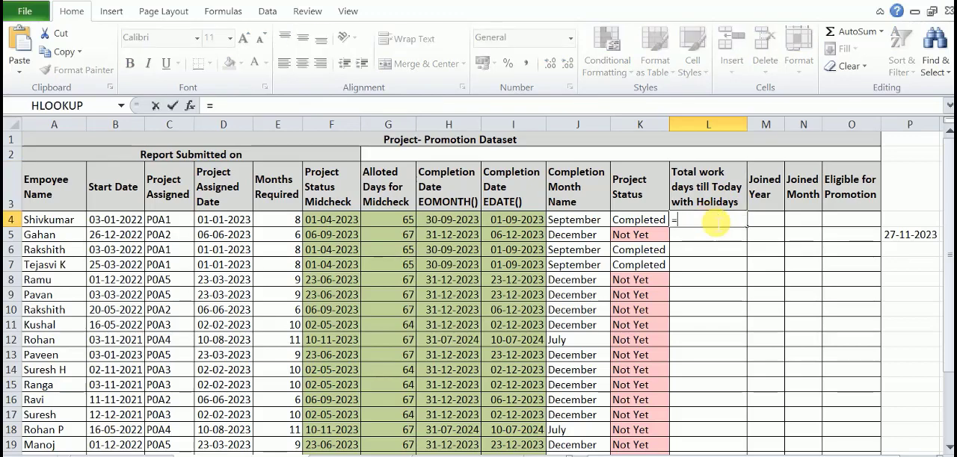
text(ne)
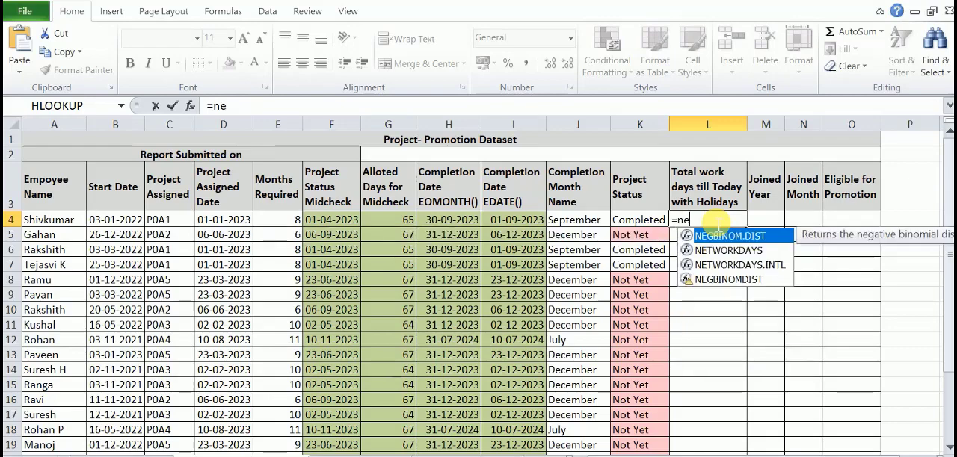
text(t)
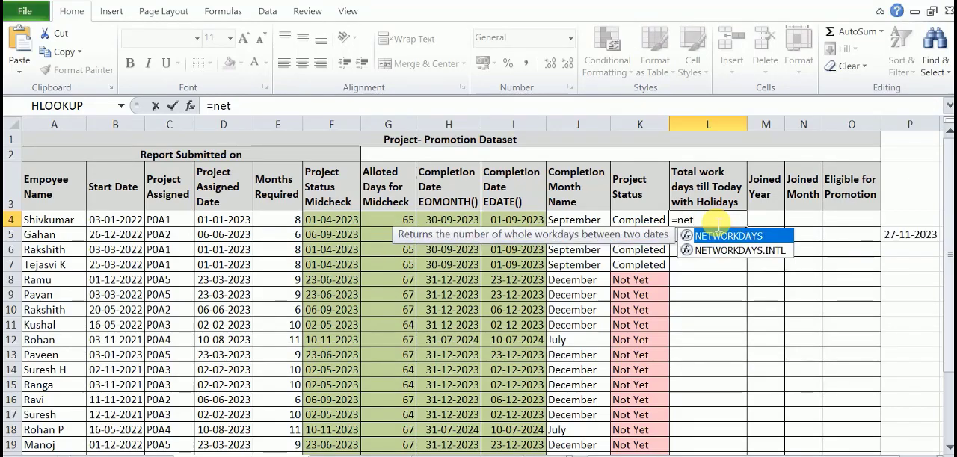
text(e)
key(BackSpace)
text(w)
key(Tab)
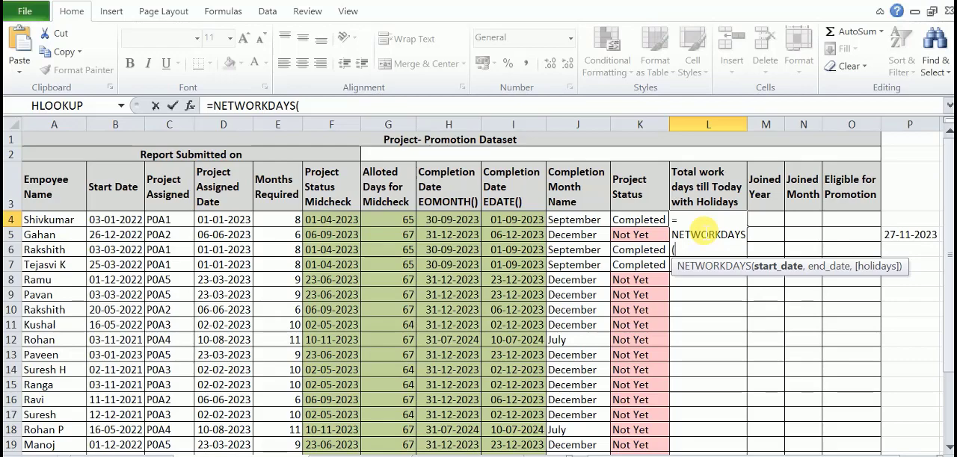
- Complete the total work days formula in L4 as =NETWORKDAYS(B4,TODAY()), counting from the start date to today
click(115, 226)
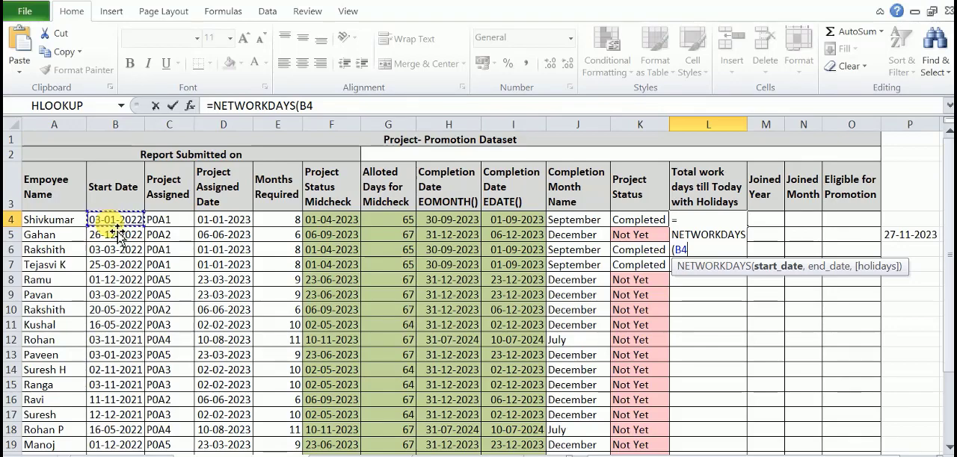
text(,)
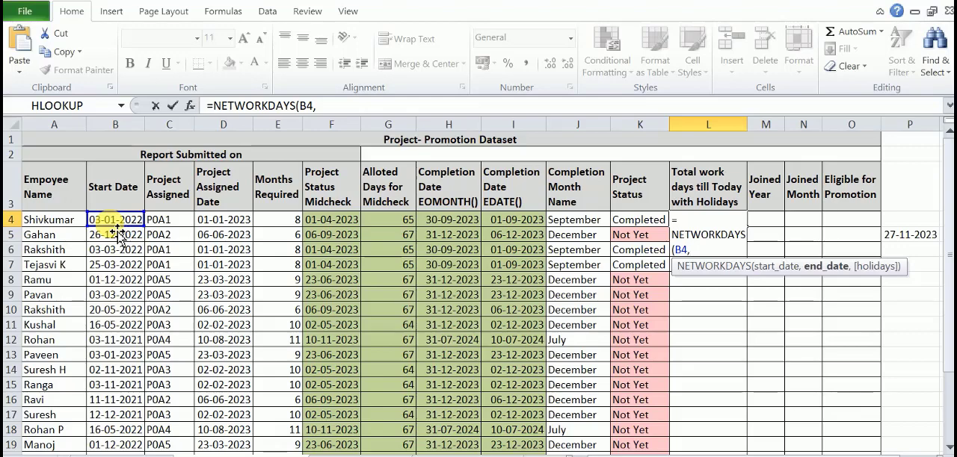
text(tod)
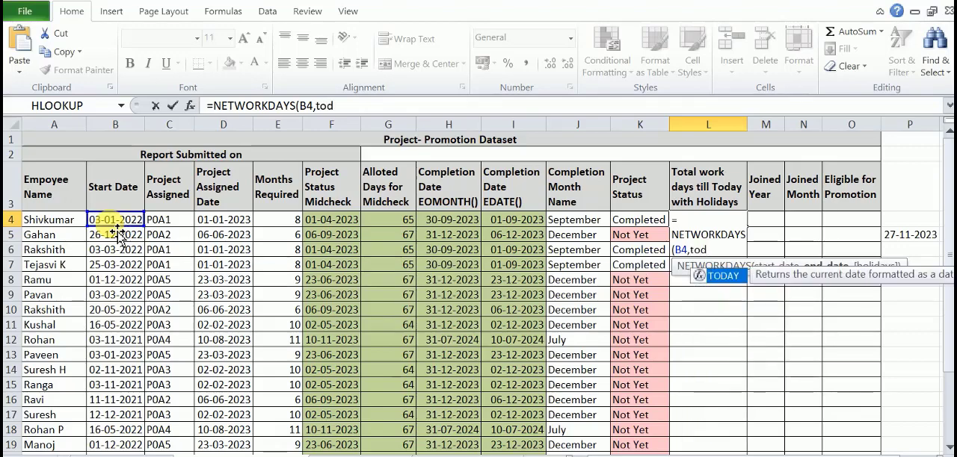
key(Tab)
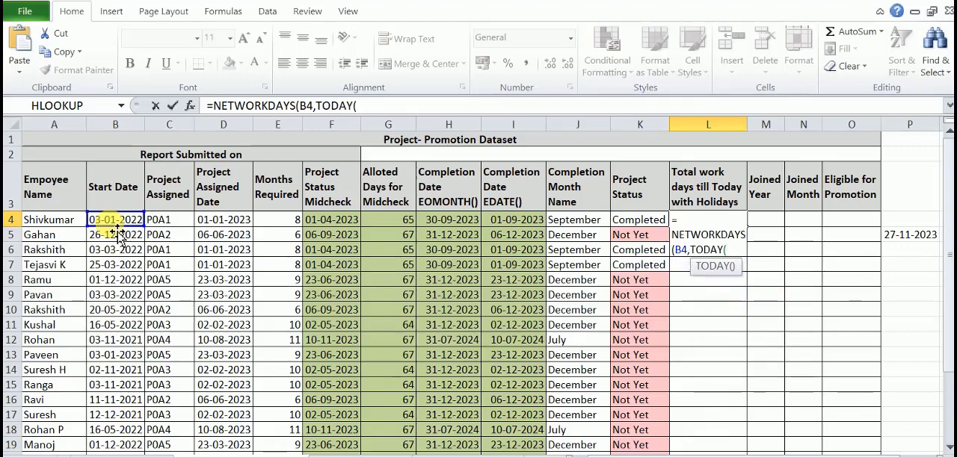
text()))
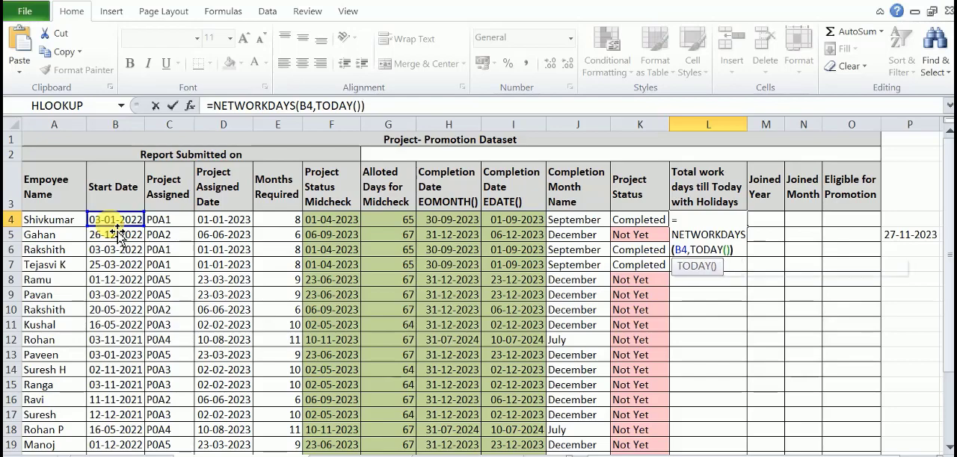
key(Return)
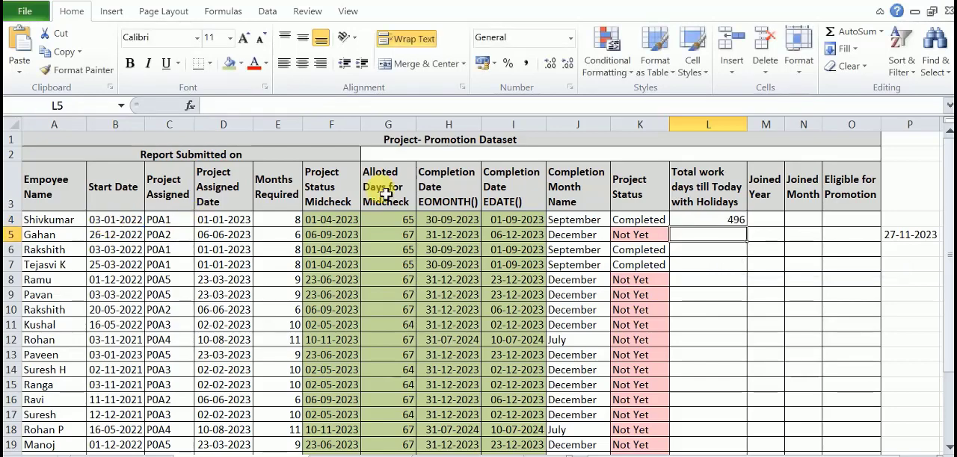
- Fill the NETWORKDAYS formula from L4 down to L27 and check the first cell's formula
click(726, 218)
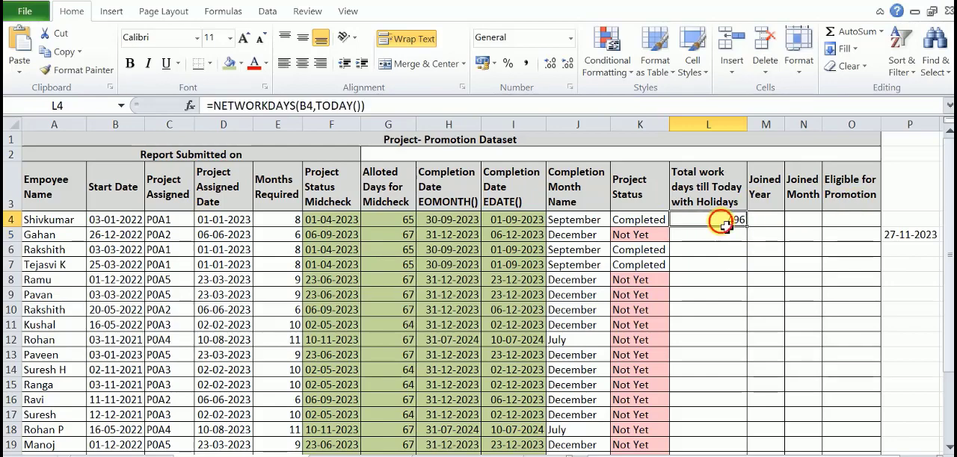
drag(753, 233, 735, 436)
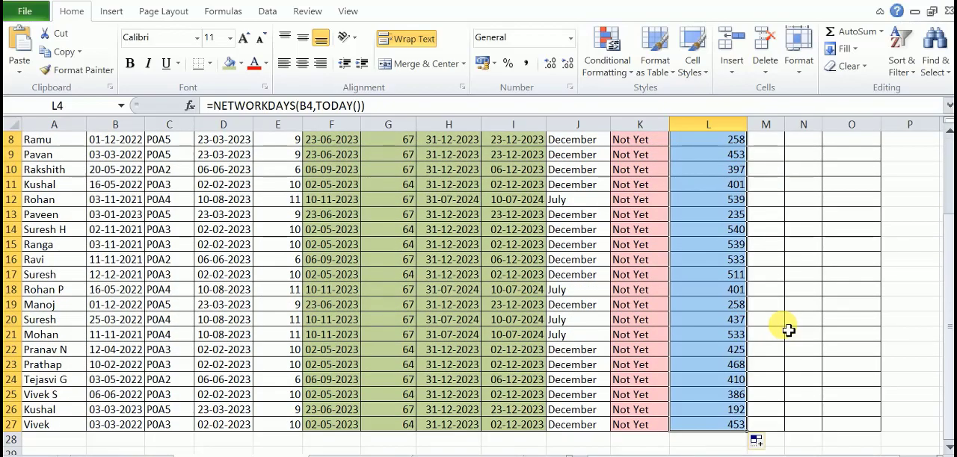
scroll(788, 330, up, 3)
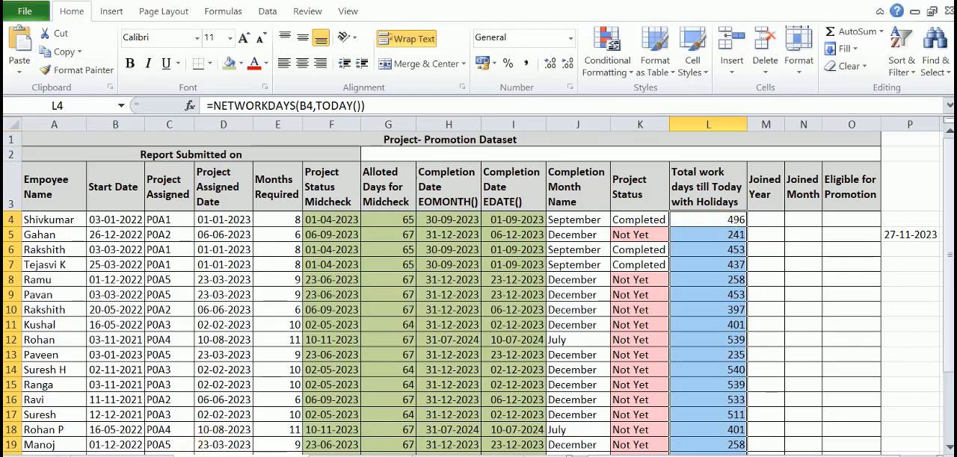
click(729, 222)
click(730, 225)
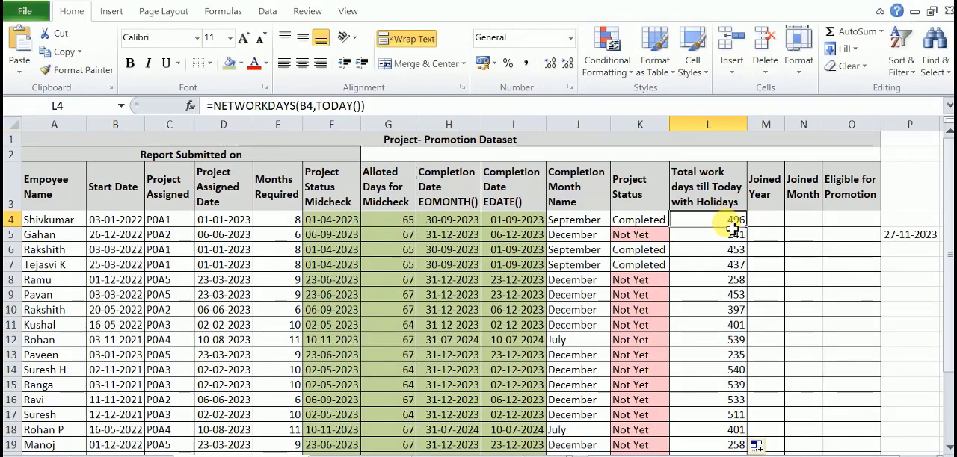
click(766, 197)
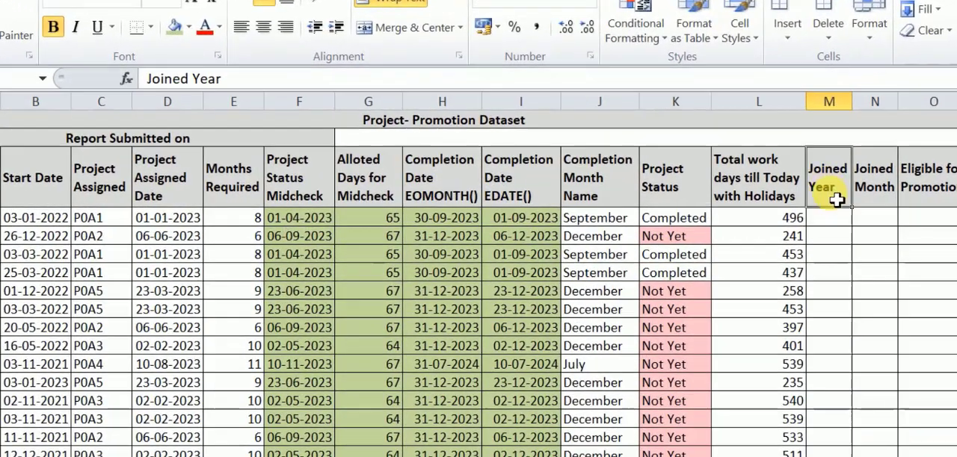
click(833, 219)
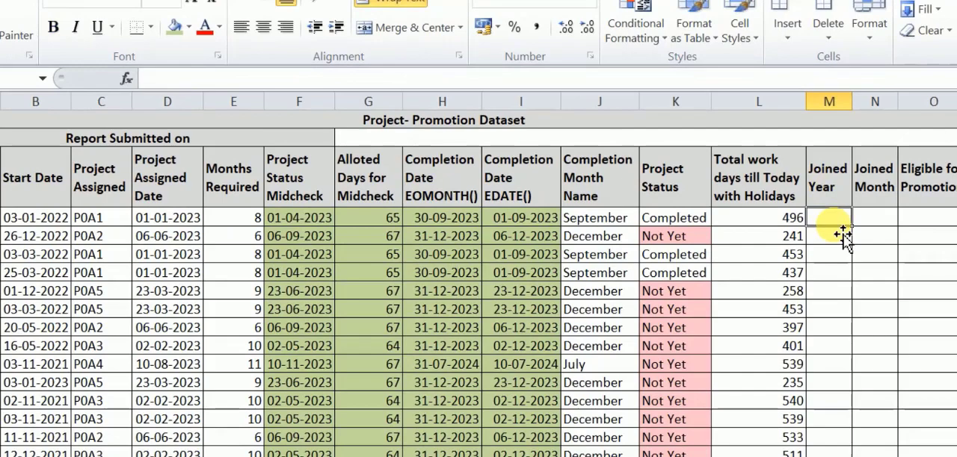
text(Y)
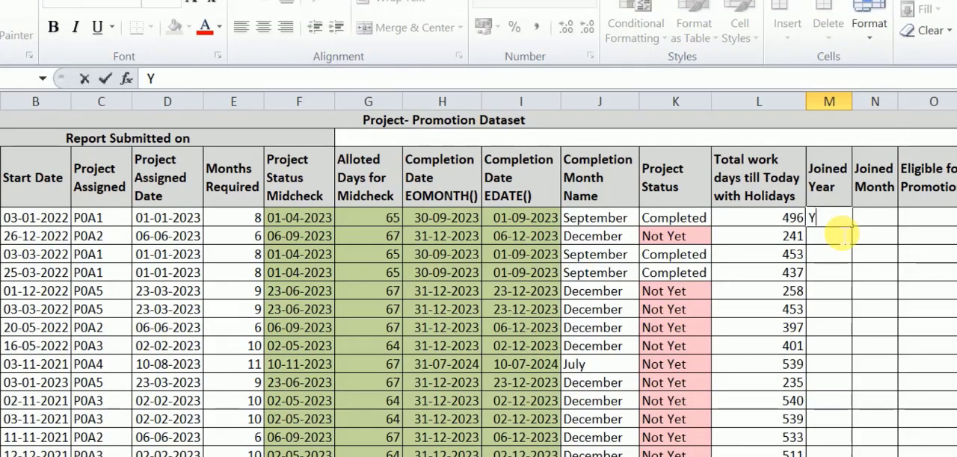
key(Escape)
- Fill the Joined Year cells M4:M27 at once with =YEAR(B4:B27) and compare the first row with its start date
drag(882, 252, 889, 454)
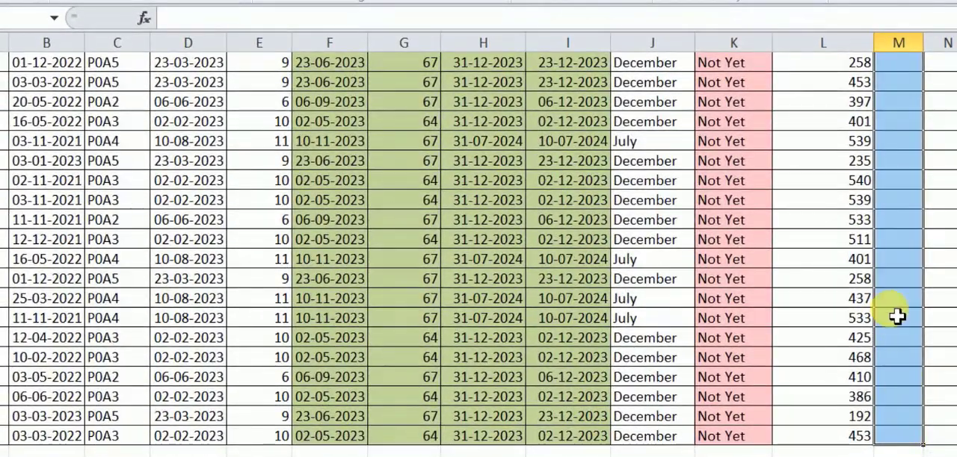
scroll(877, 400, up, 3)
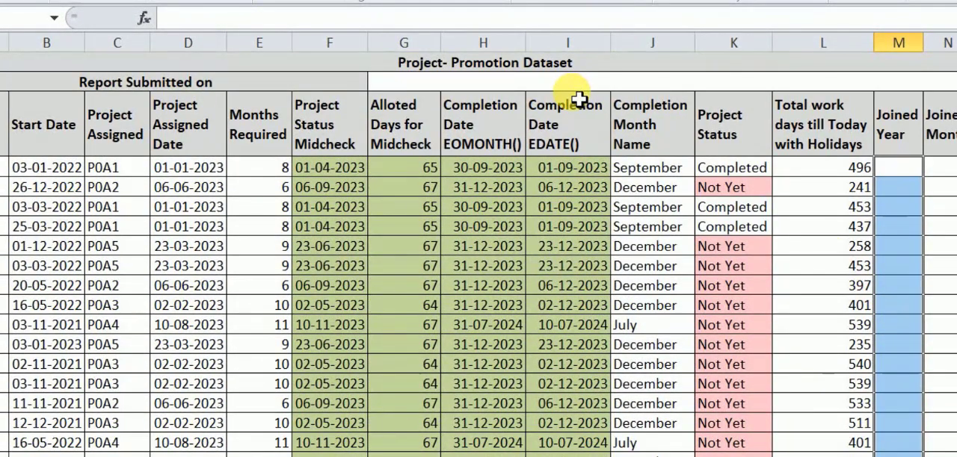
text(=y)
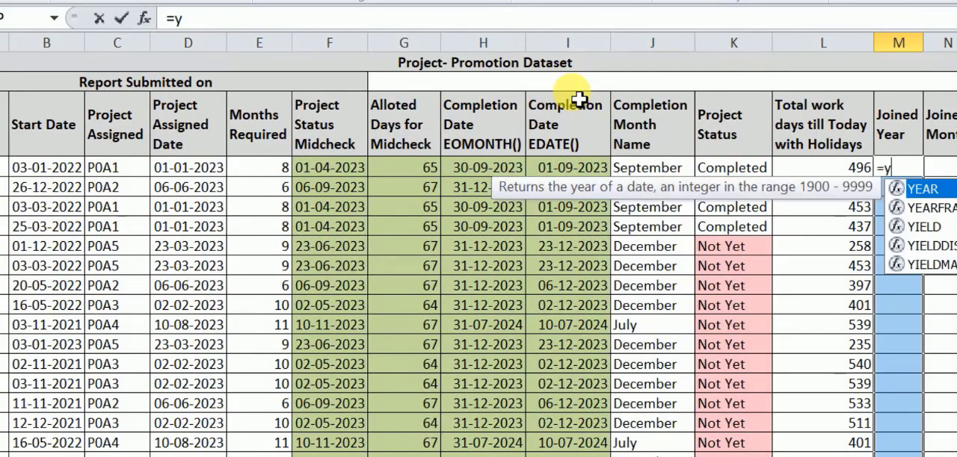
text(ear()
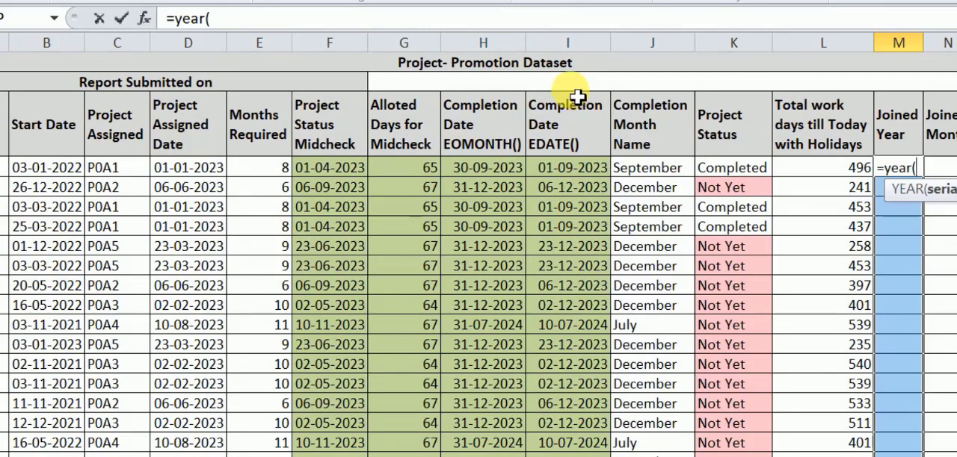
drag(72, 175, 69, 448)
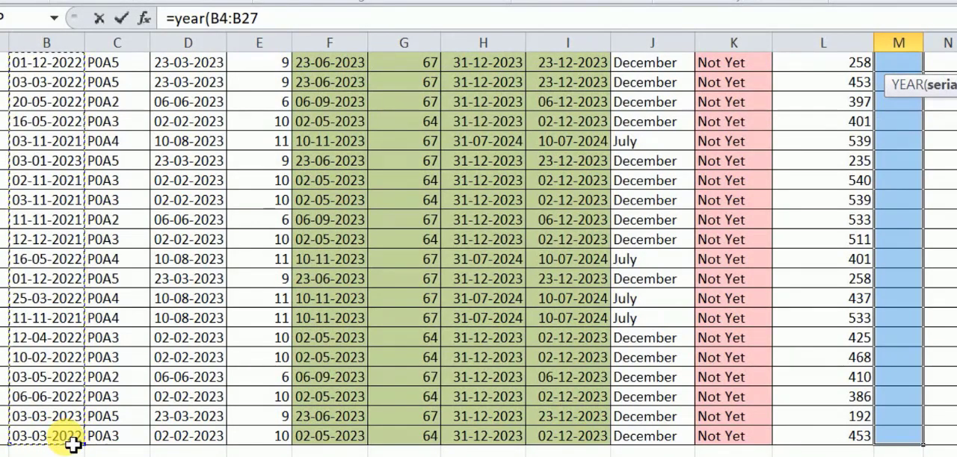
key(ctrl+Return)
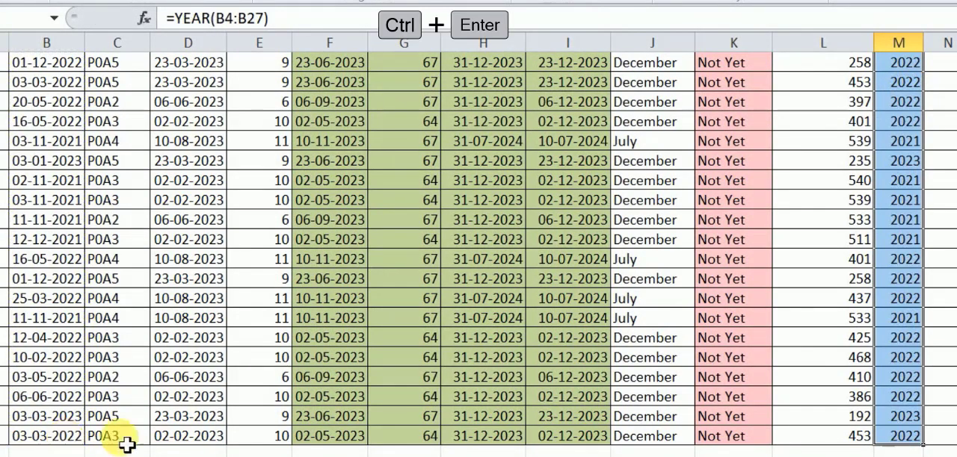
scroll(947, 298, up, 3)
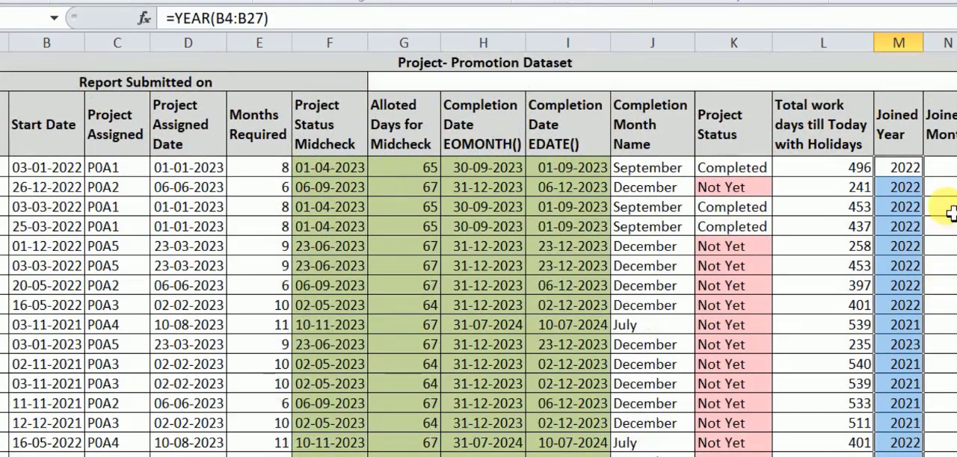
click(910, 174)
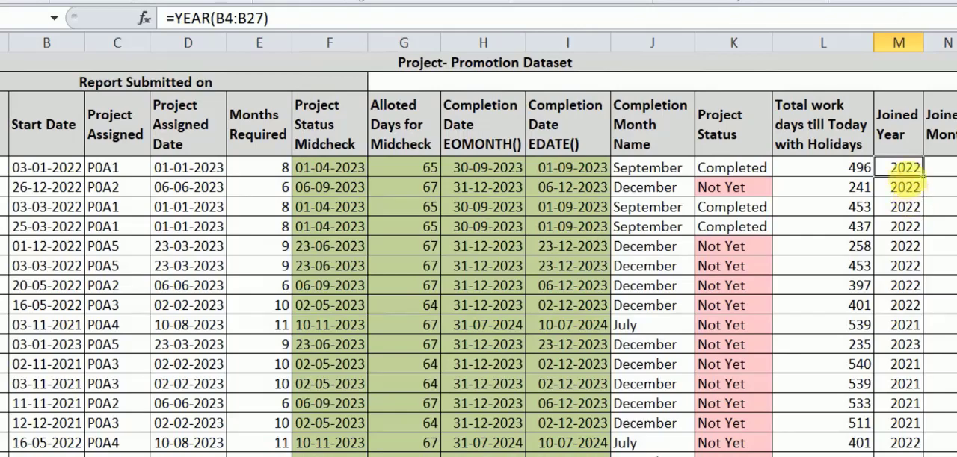
click(46, 176)
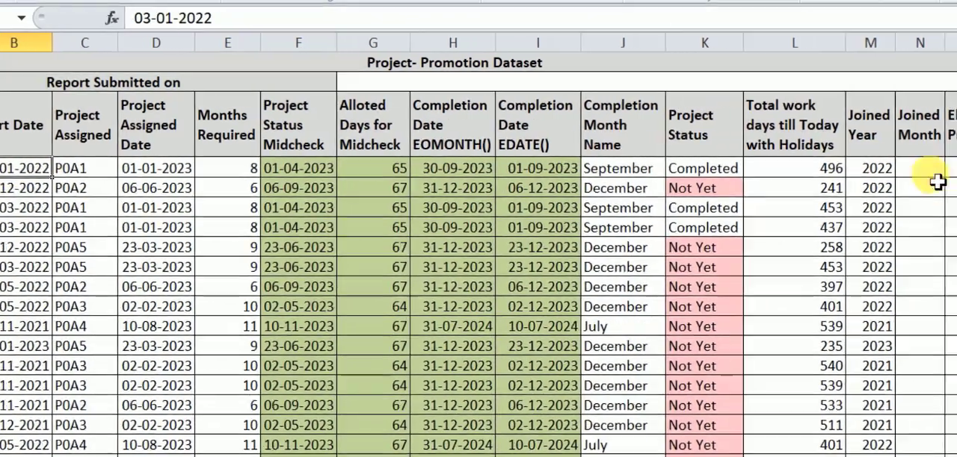
- Fill the Joined Month cells N4:N27 at once with =MONTH(B4:B27), based on the start dates
click(955, 173)
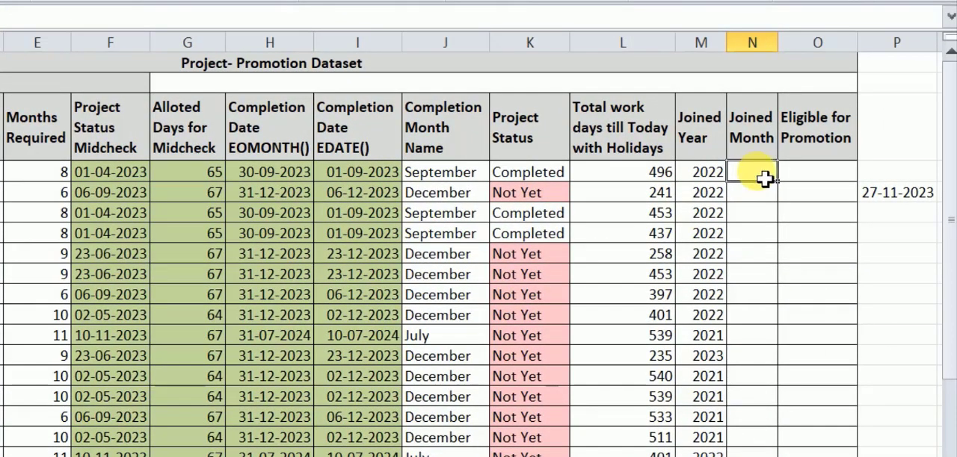
drag(768, 182, 770, 452)
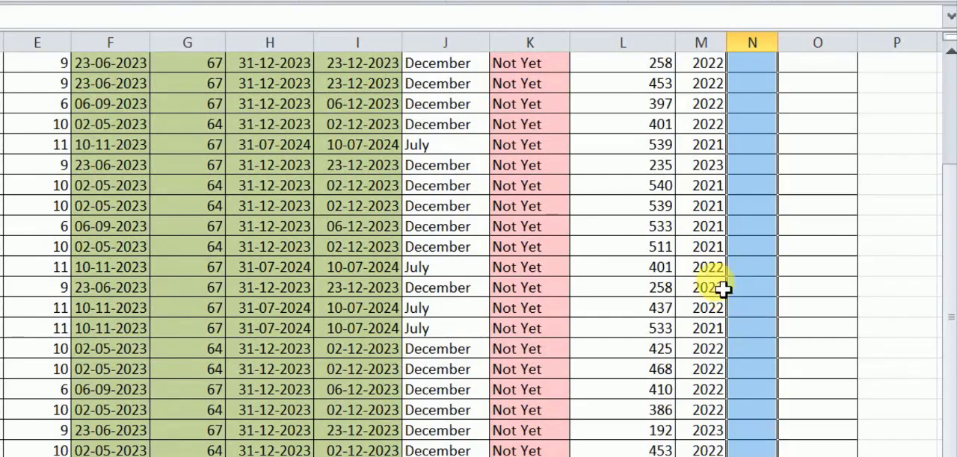
scroll(726, 284, up, 3)
text(=mon)
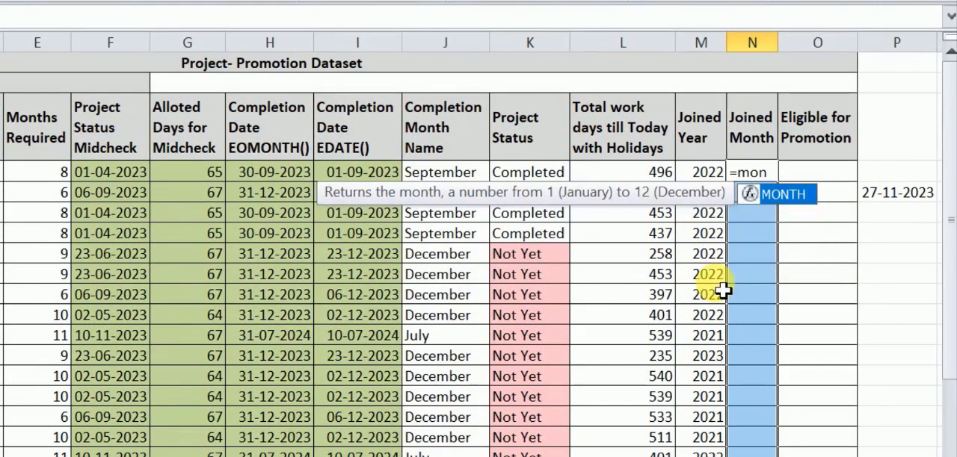
key(Tab)
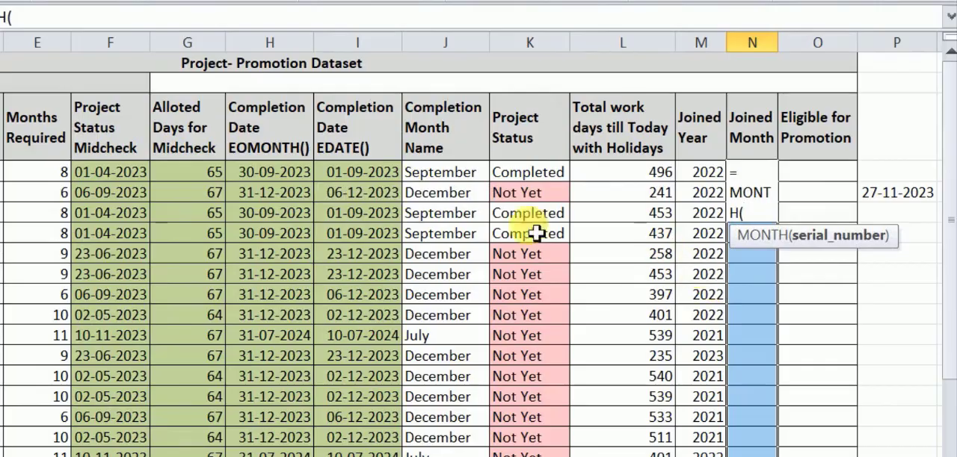
text(B4)
key(shift+Down)
key(shift+Down)
key(shift+Down)
key(shift+Down)
key(shift+Down)
key(shift+Down)
key(shift+Down)
key(shift+Down)
key(shift+Down)
key(shift+Down)
key(shift+Down)
key(shift+Down)
key(shift+Down)
key(shift+Down)
key(shift+Down)
key(shift+Down)
key(shift+Down)
key(shift+Down)
key(shift+Down)
key(shift+Down)
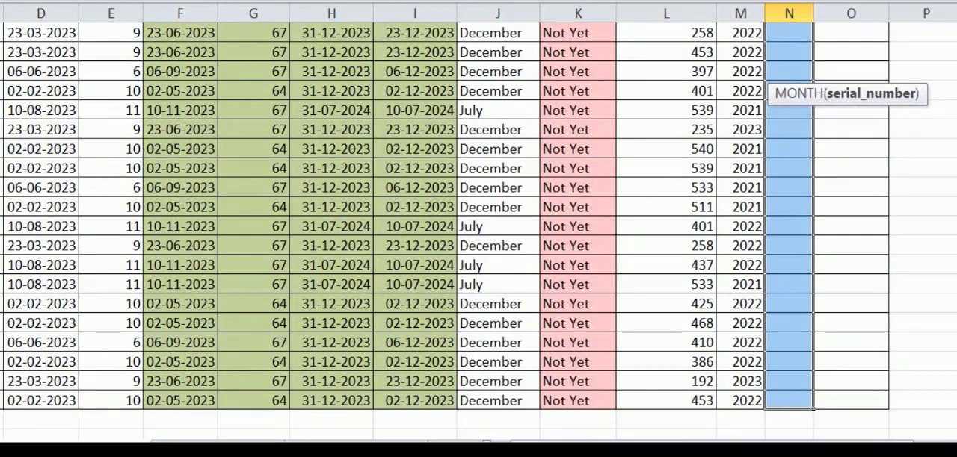
text())
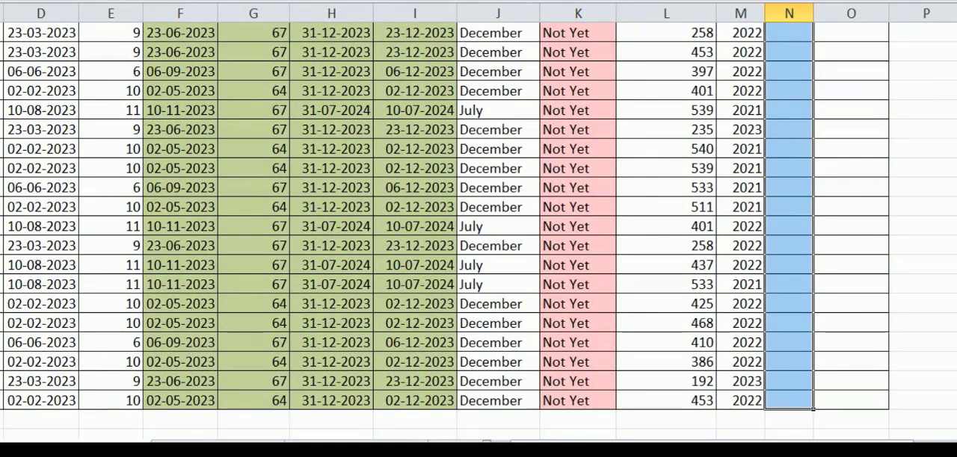
key(ctrl+Return)
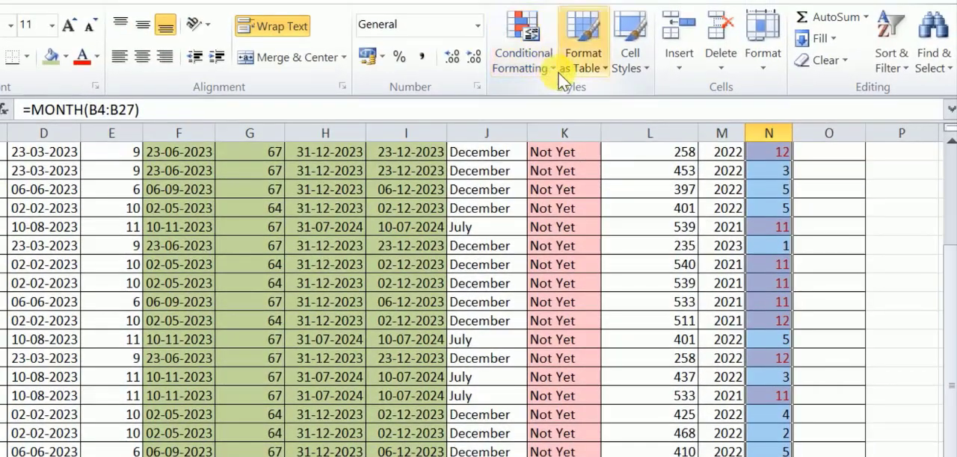
click(553, 67)
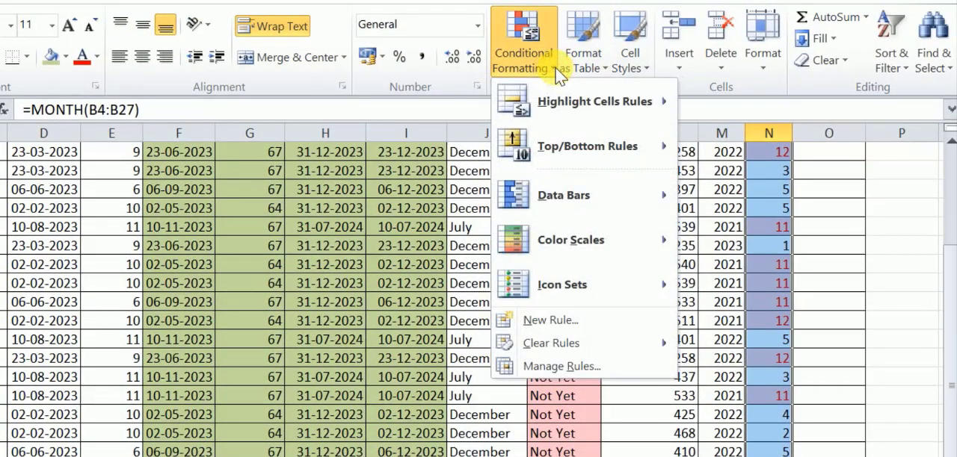
mouse_move(591, 295)
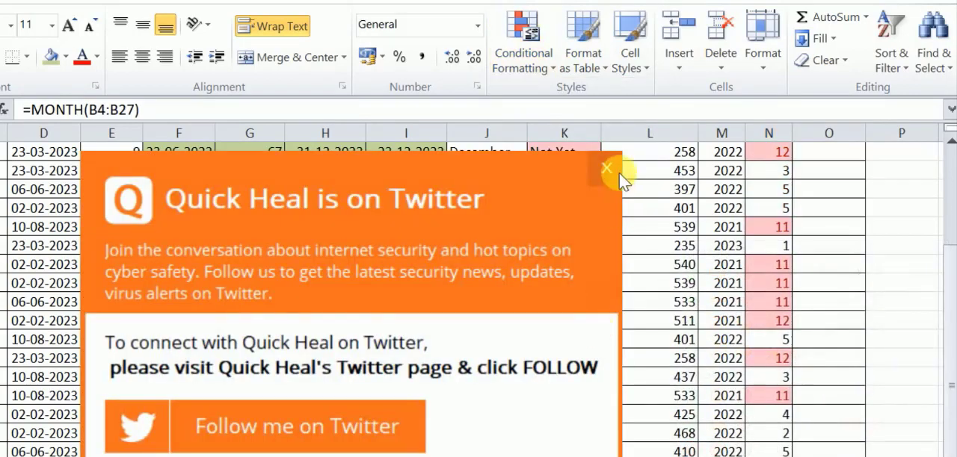
click(607, 168)
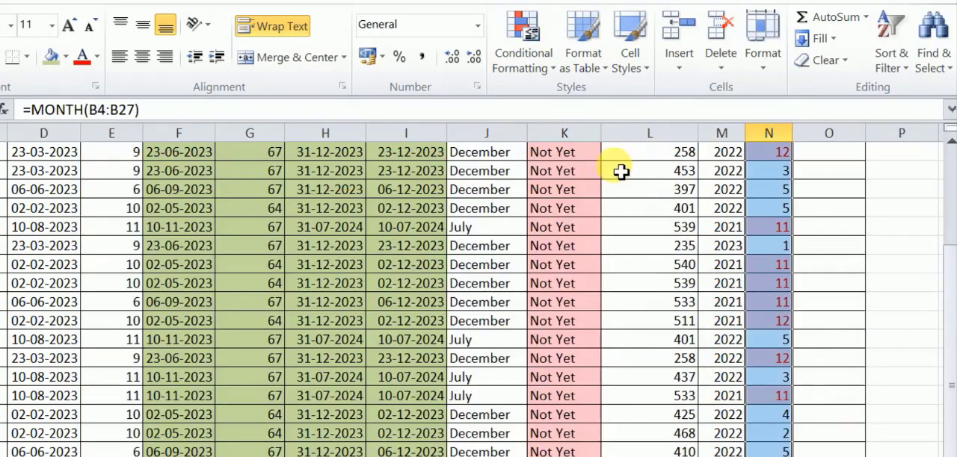
- Clear the conditional formatting rules from the selected Joined Month cells N4:N27
click(551, 62)
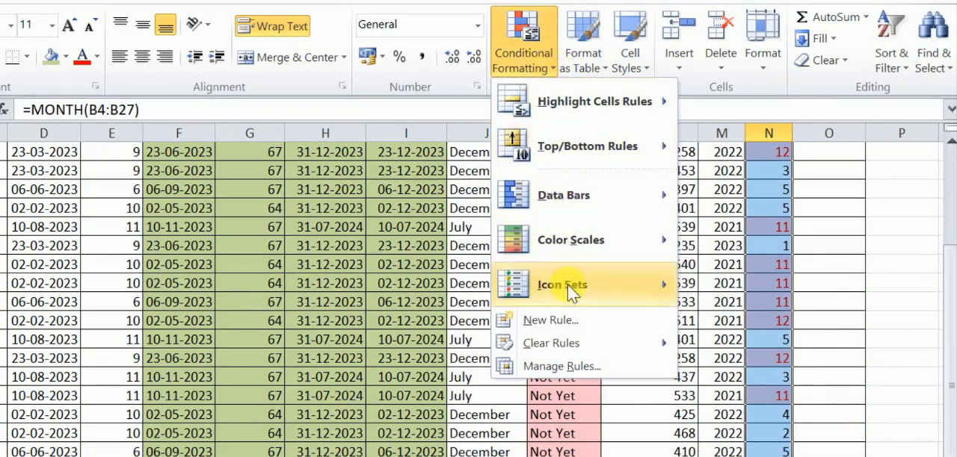
mouse_move(559, 340)
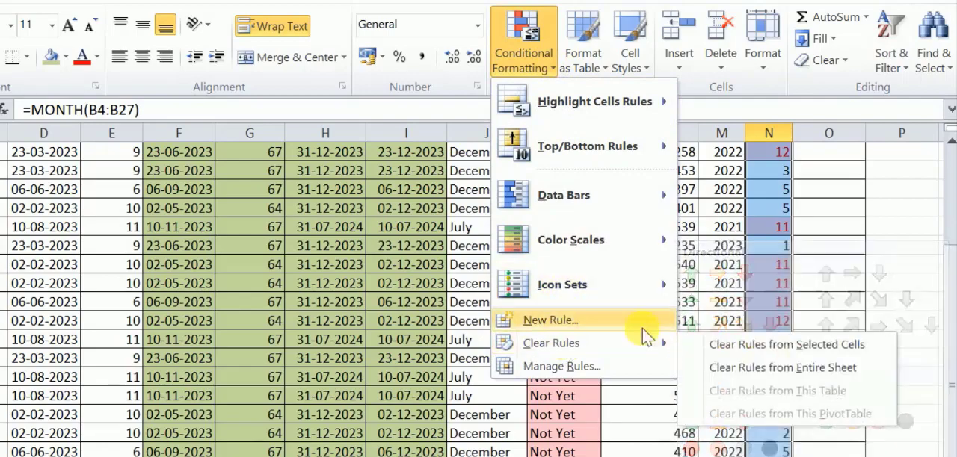
click(755, 346)
scroll(811, 263, up, 2)
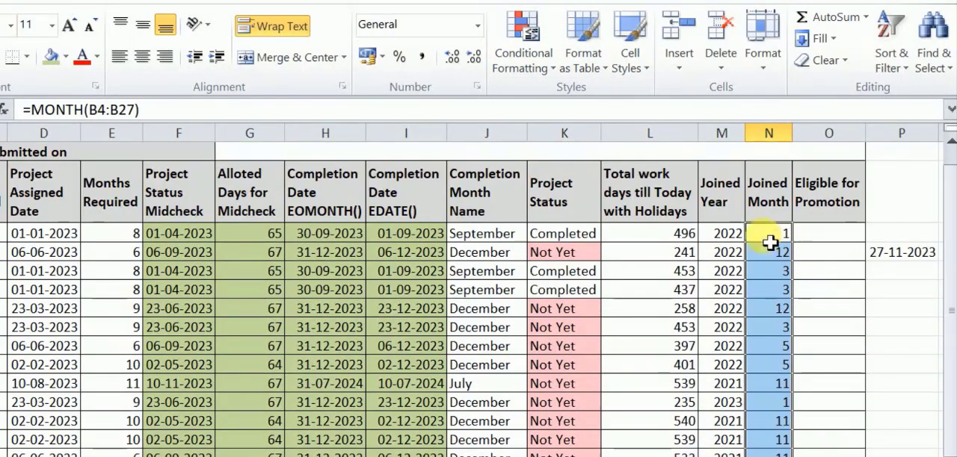
- Highlight the Joined Year cells M4:M27 that equal 2022 with Green Fill with Dark Green Text using conditional formatting
click(736, 240)
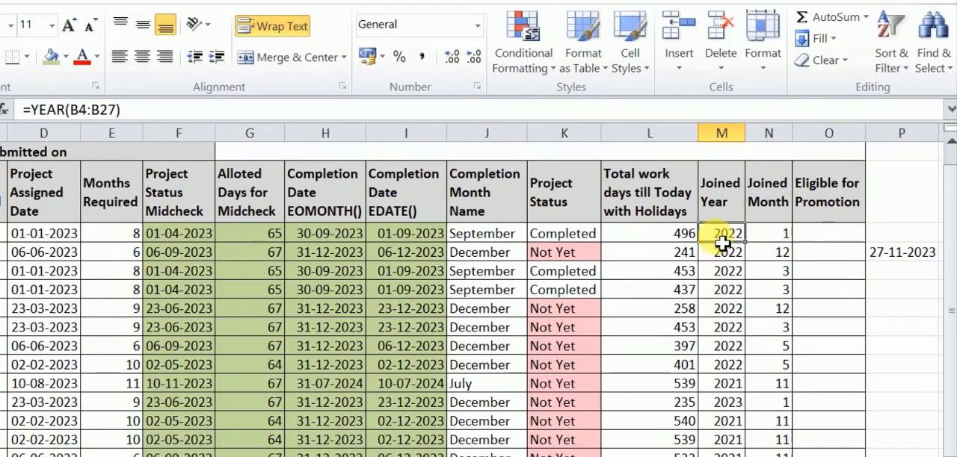
drag(722, 243, 722, 456)
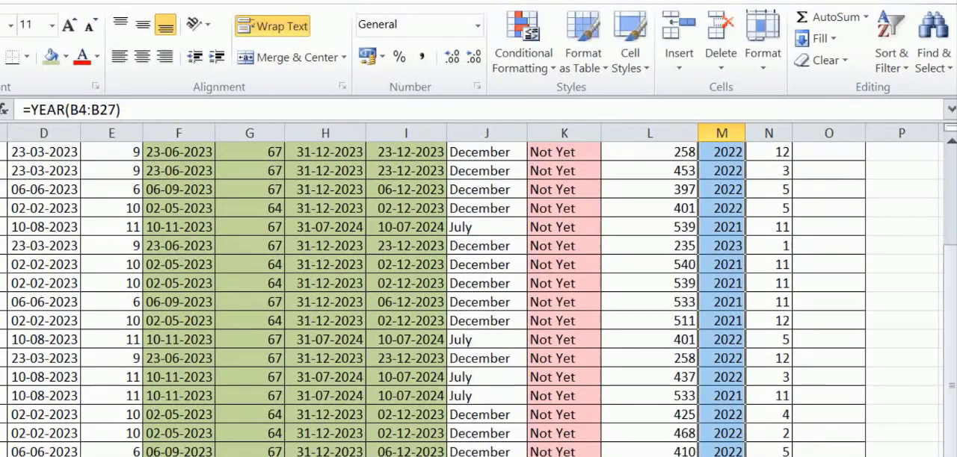
scroll(739, 296, up, 3)
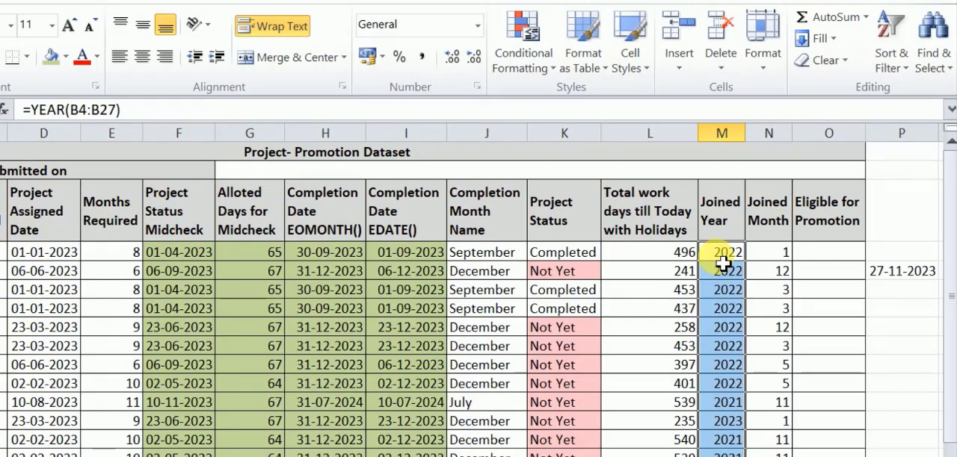
click(555, 70)
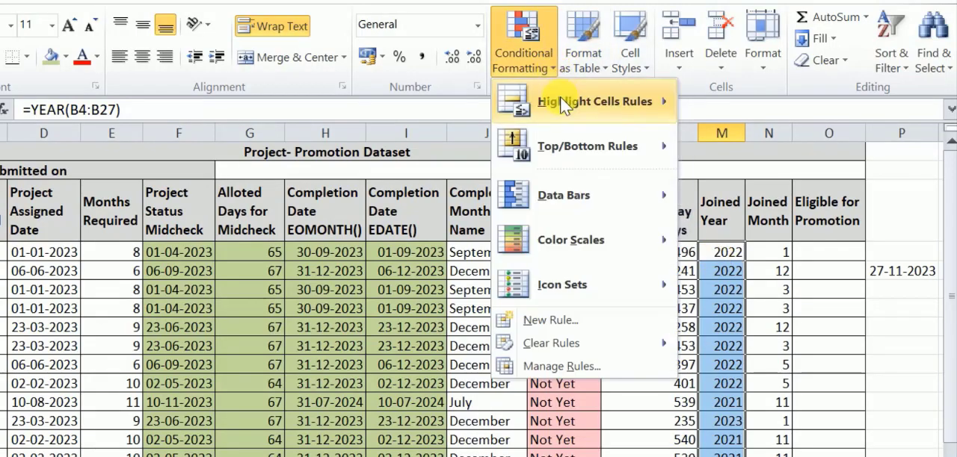
mouse_move(560, 97)
click(775, 237)
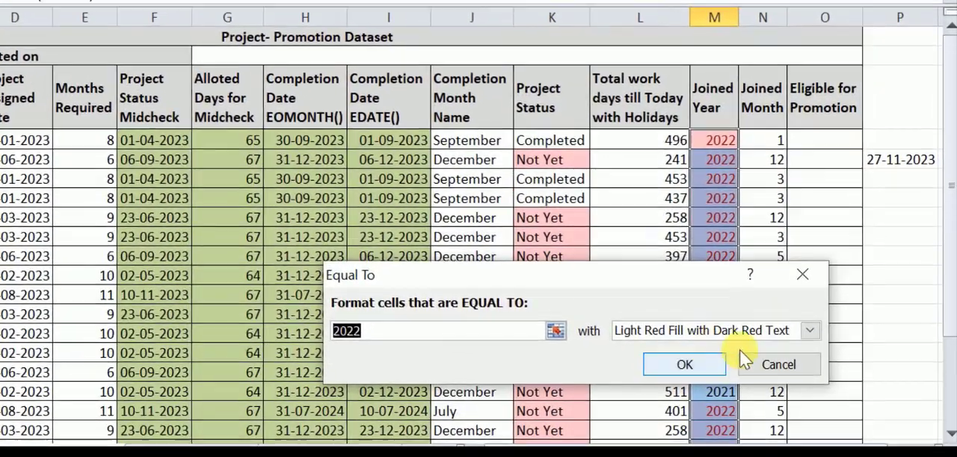
click(808, 332)
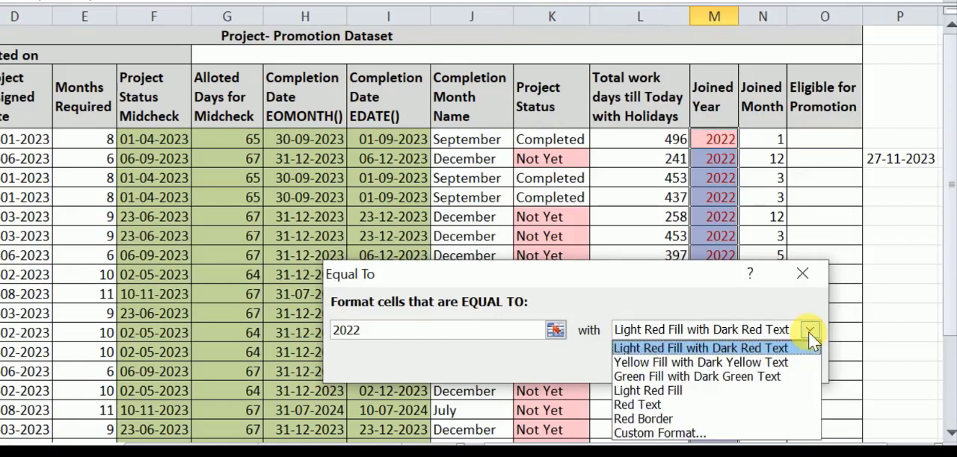
click(678, 376)
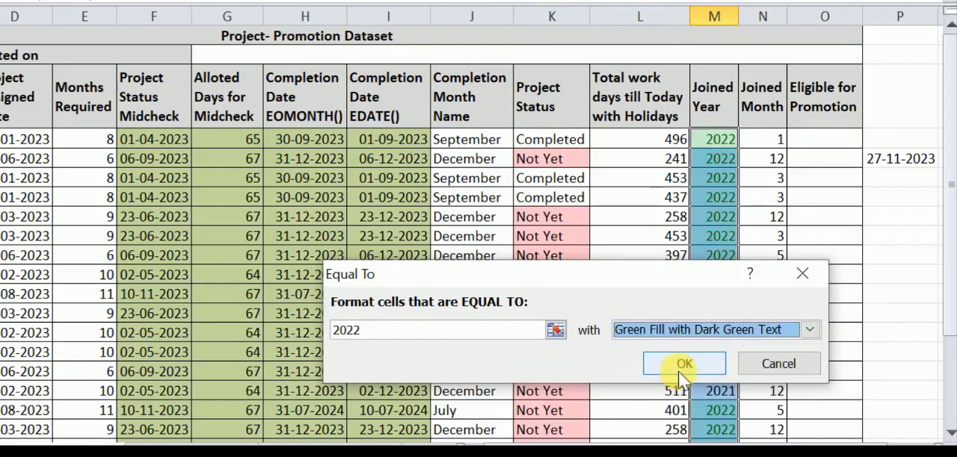
click(689, 366)
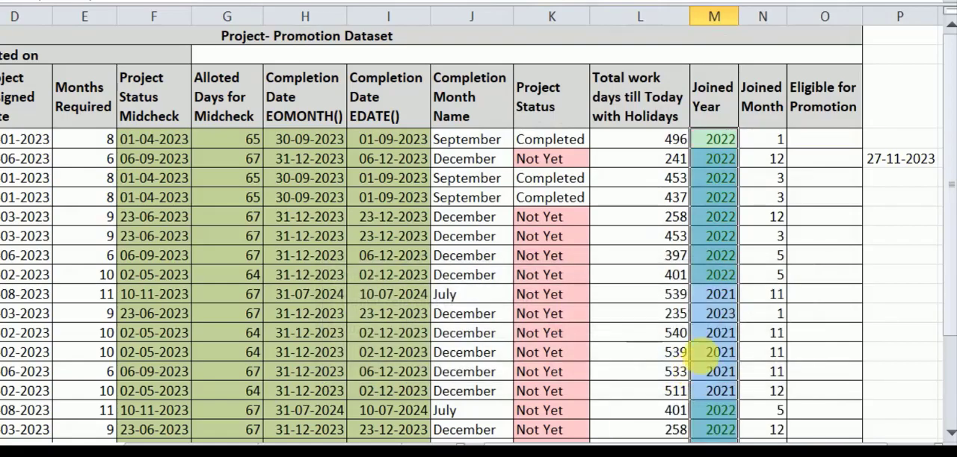
click(831, 293)
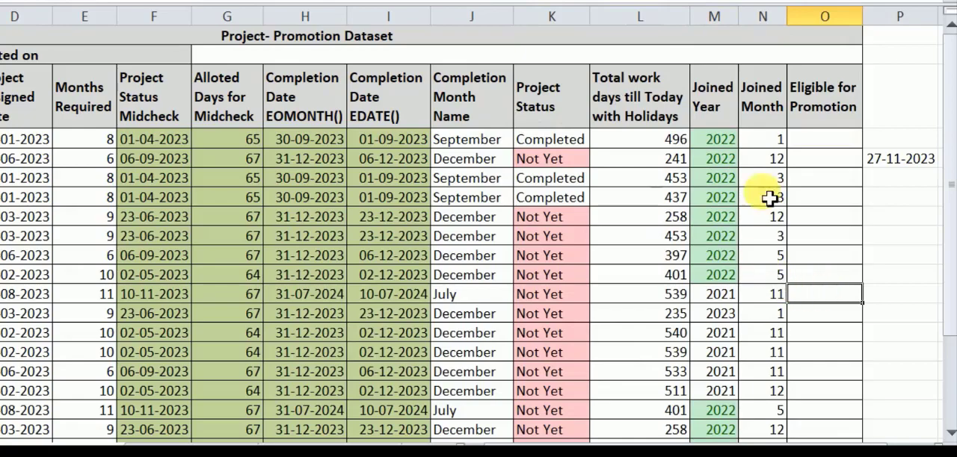
- Highlight the Joined Month cells N4:N27 that are greater than 6 with Yellow Fill with Dark Yellow Text
drag(763, 145, 760, 432)
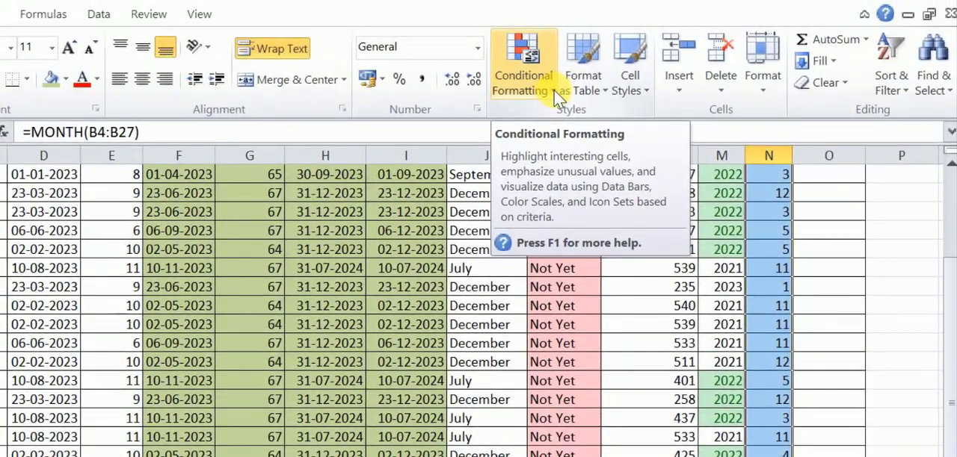
click(554, 91)
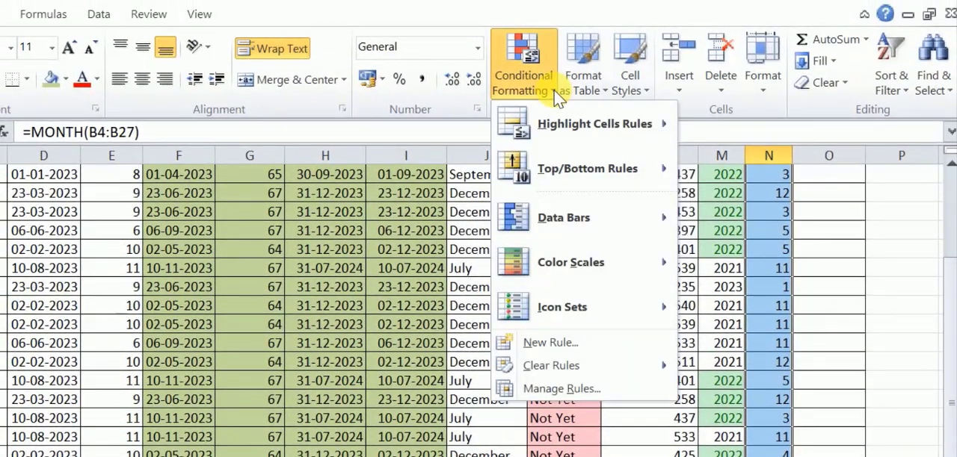
mouse_move(564, 118)
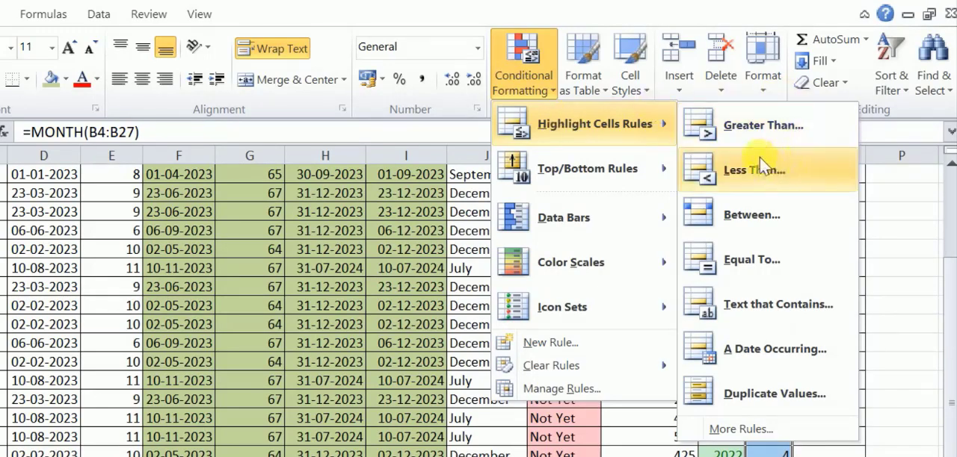
click(745, 136)
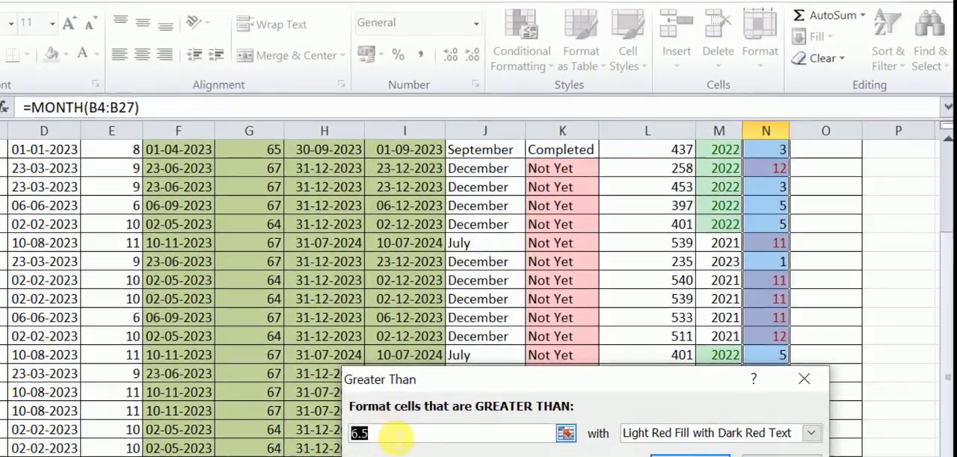
click(398, 438)
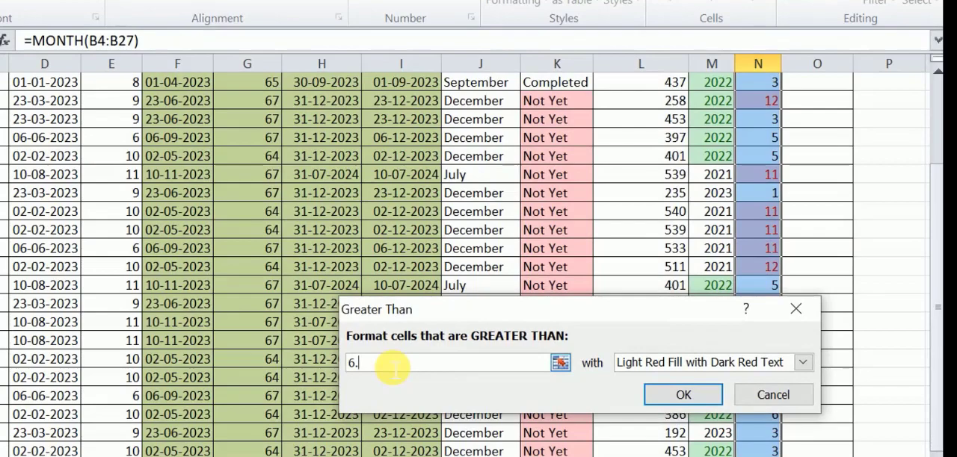
click(802, 363)
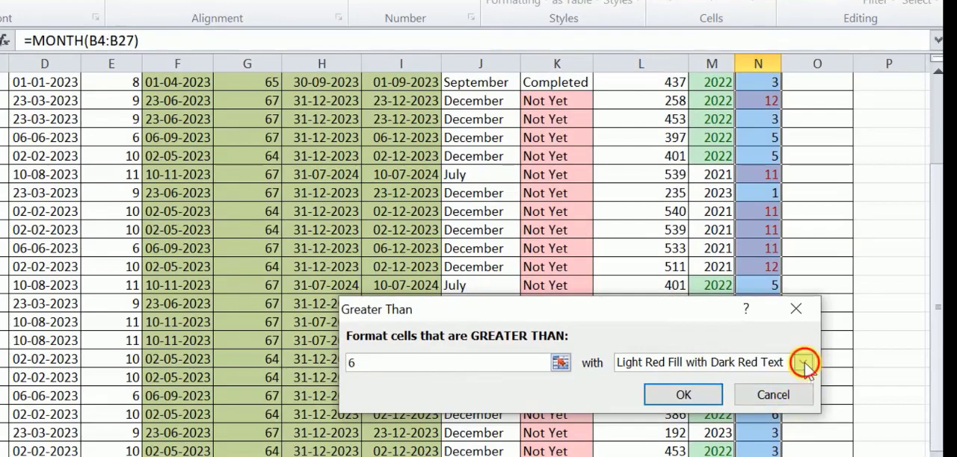
click(669, 394)
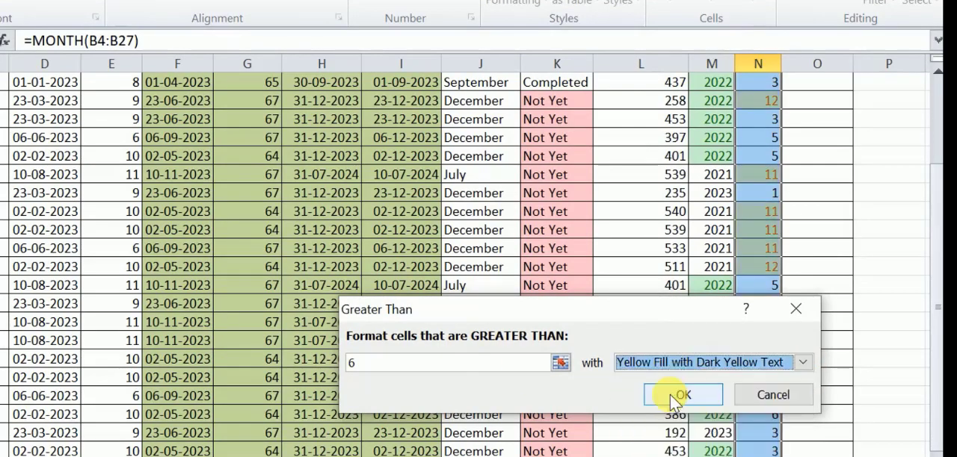
click(680, 394)
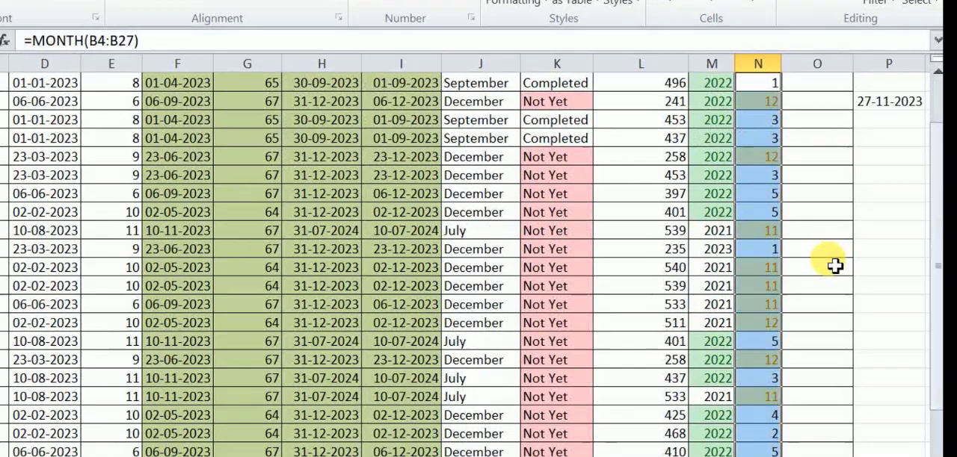
scroll(751, 403, down, 1)
click(762, 411)
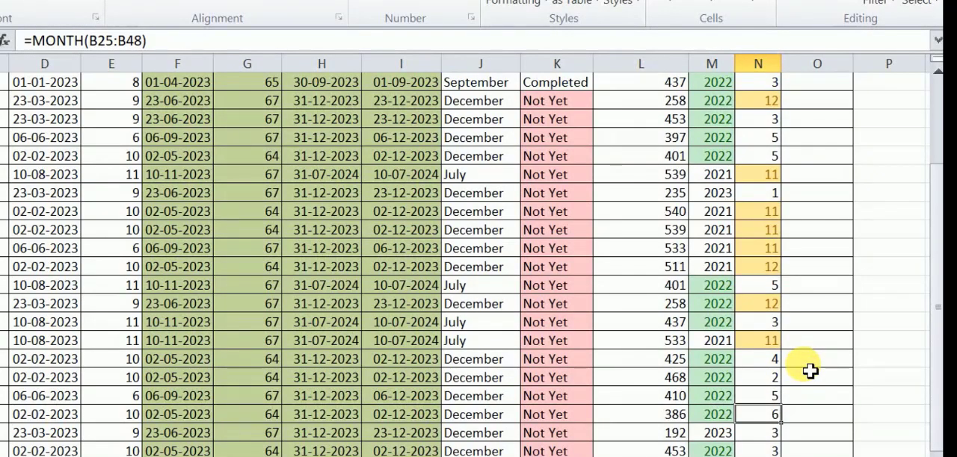
- Examine the highlighted Joined Year and Joined Month values across all rows of the dataset
scroll(770, 334, up, 3)
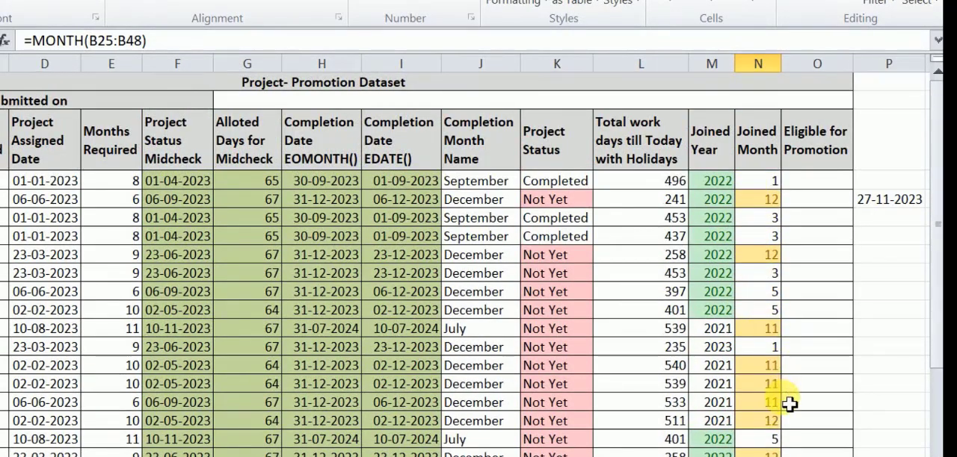
scroll(728, 260, down, 1)
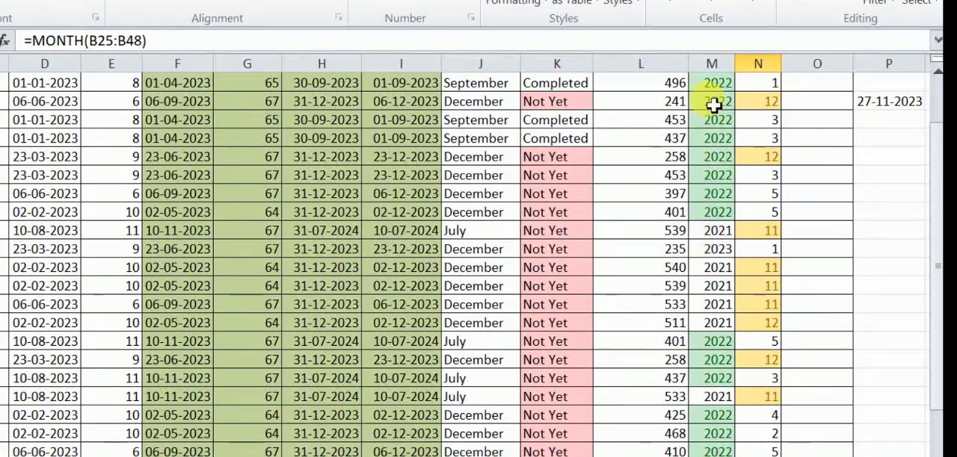
scroll(721, 150, down, 4)
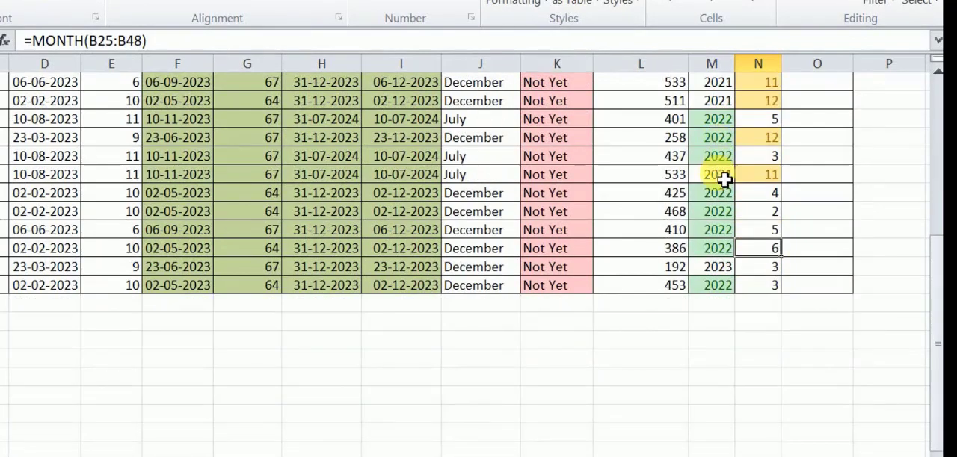
scroll(730, 277, up, 2)
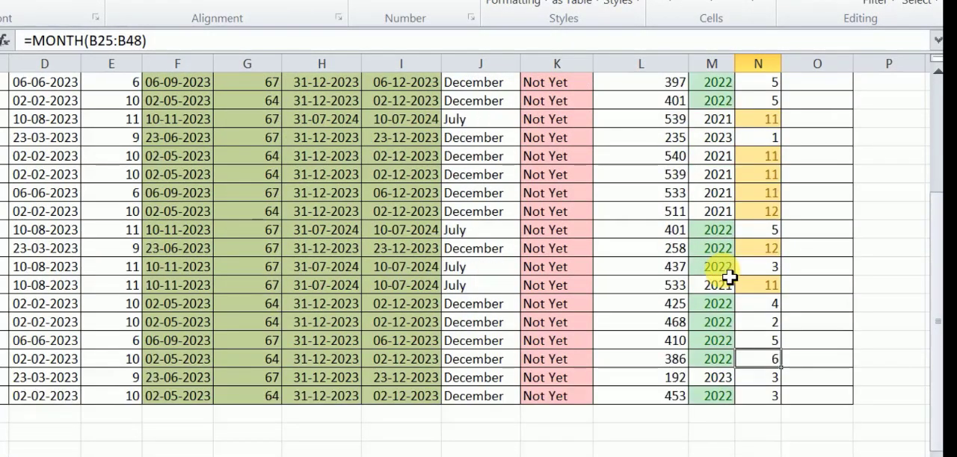
scroll(728, 275, up, 3)
scroll(725, 246, down, 1)
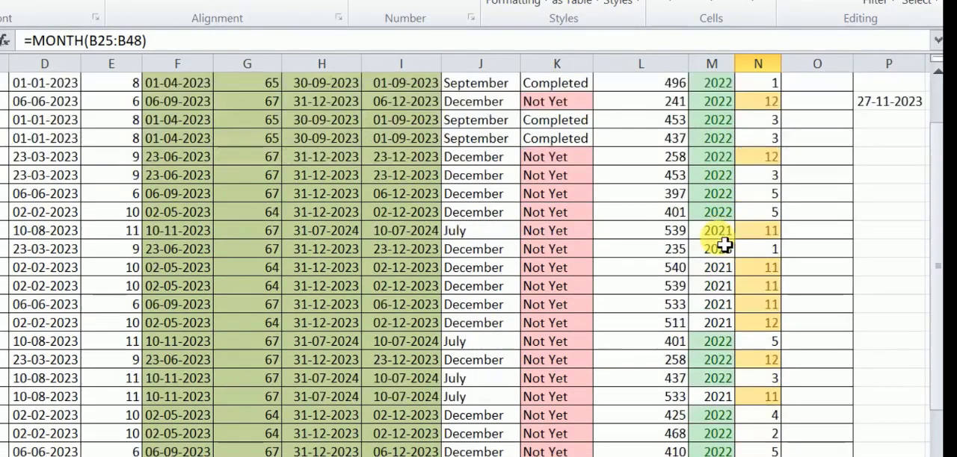
scroll(723, 245, down, 3)
scroll(723, 245, up, 2)
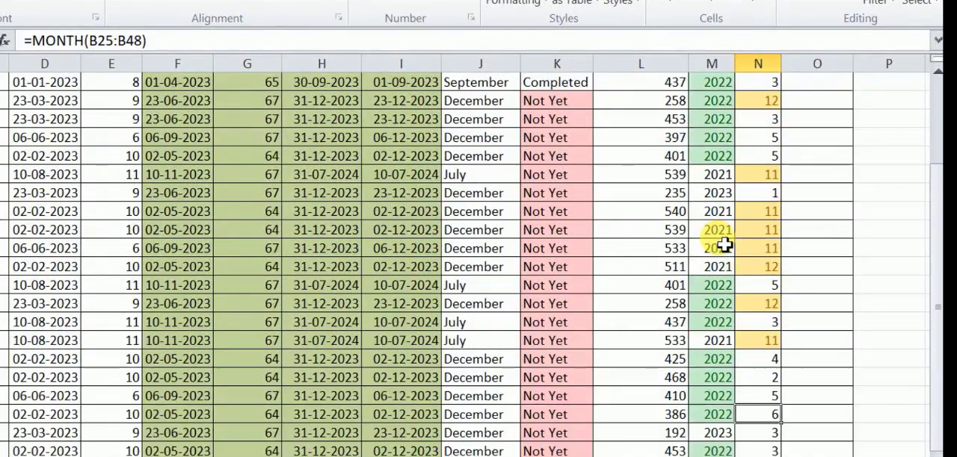
scroll(723, 245, up, 2)
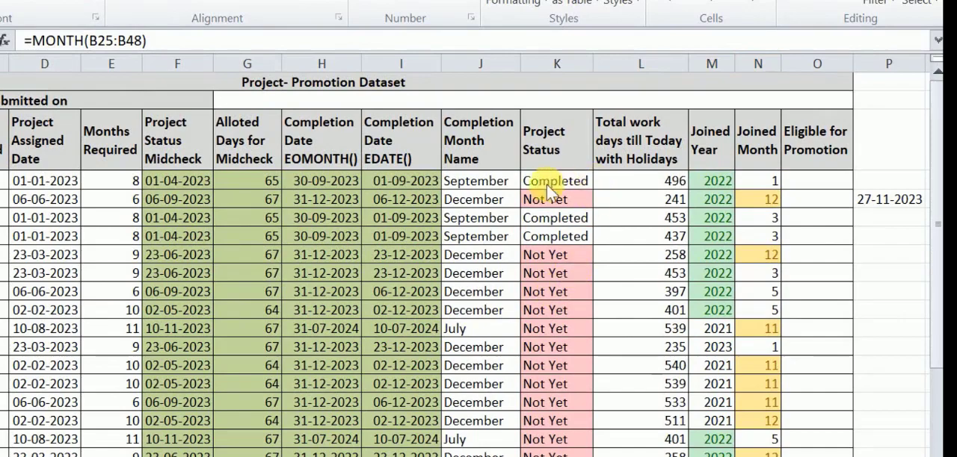
- Fill cells J4:N27, from Completion Month Name to Joined Month, with the same olive green as the preceding calculated columns
click(484, 203)
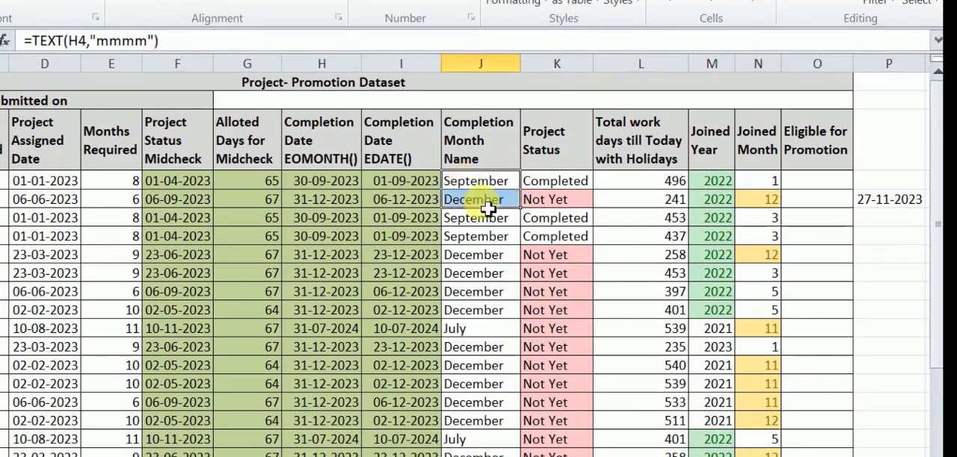
drag(487, 210, 777, 441)
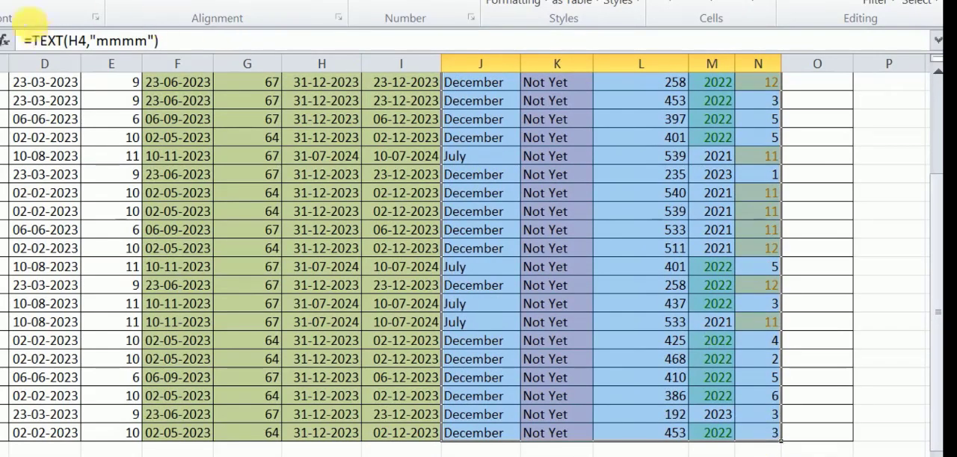
click(54, 1)
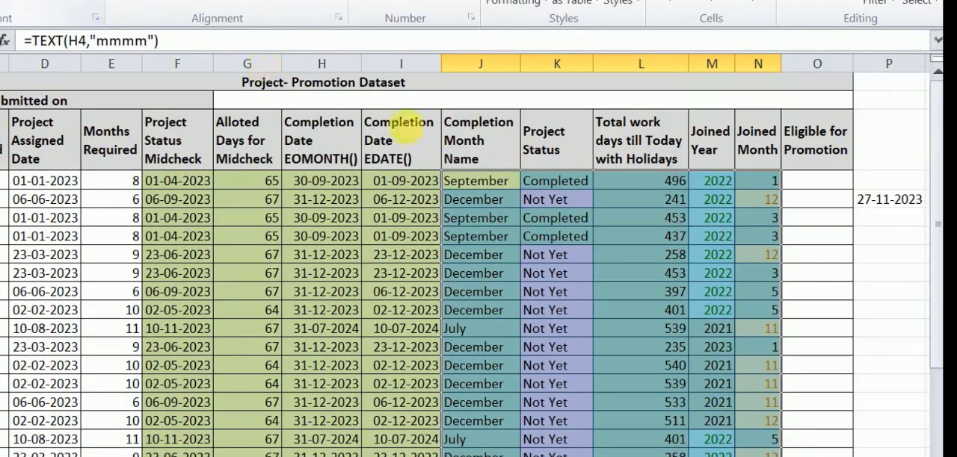
click(224, 454)
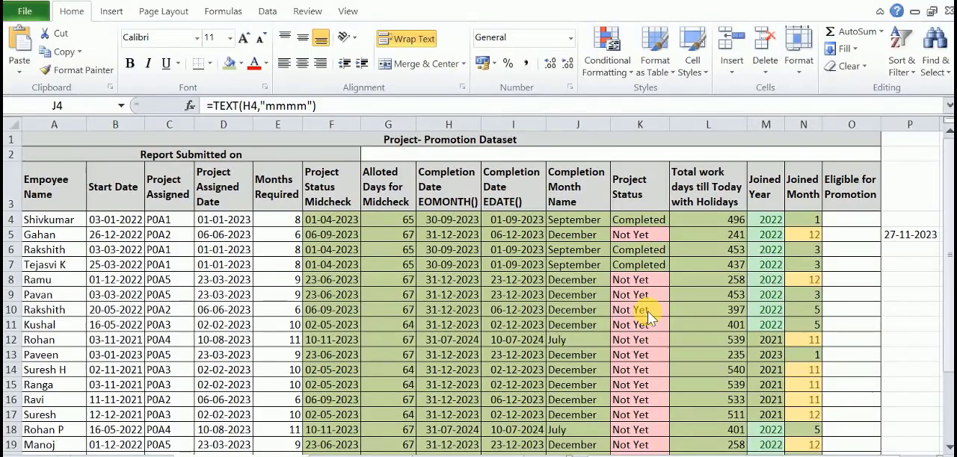
click(655, 157)
- Check the work-days formula in L4, and look through the Holiday List 2023 sheet and its working-days table
click(719, 199)
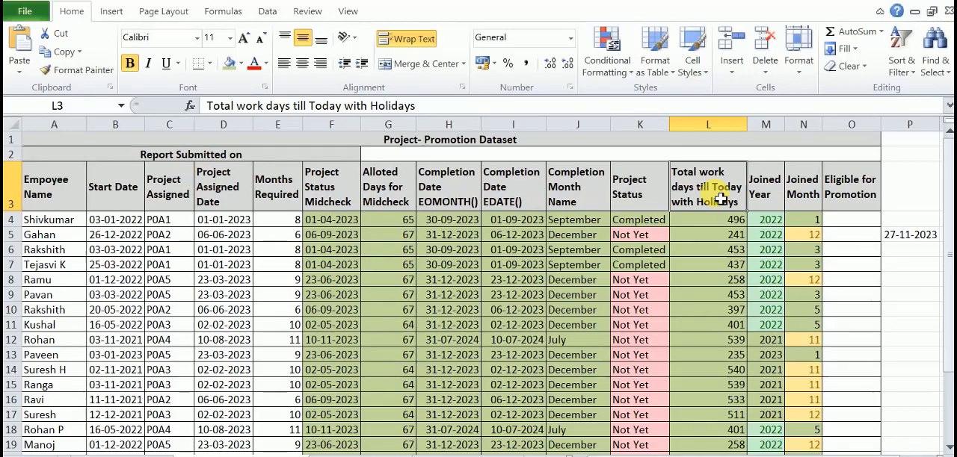
click(716, 222)
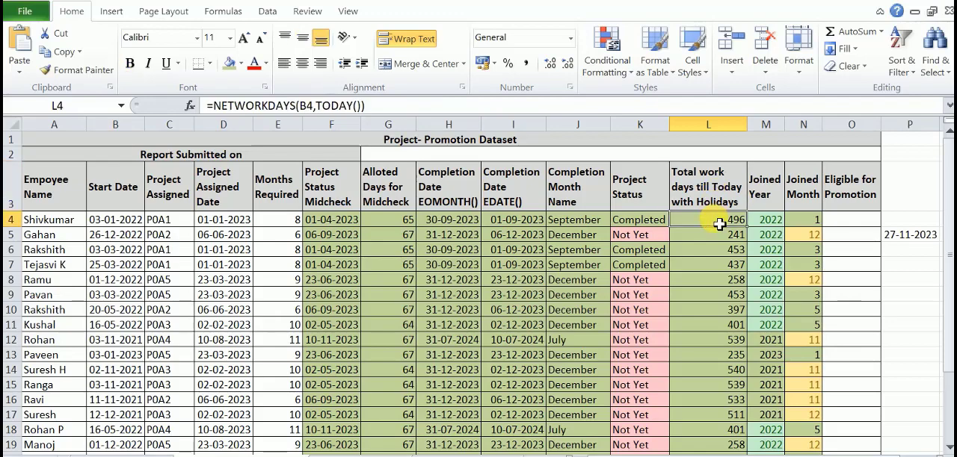
click(144, 454)
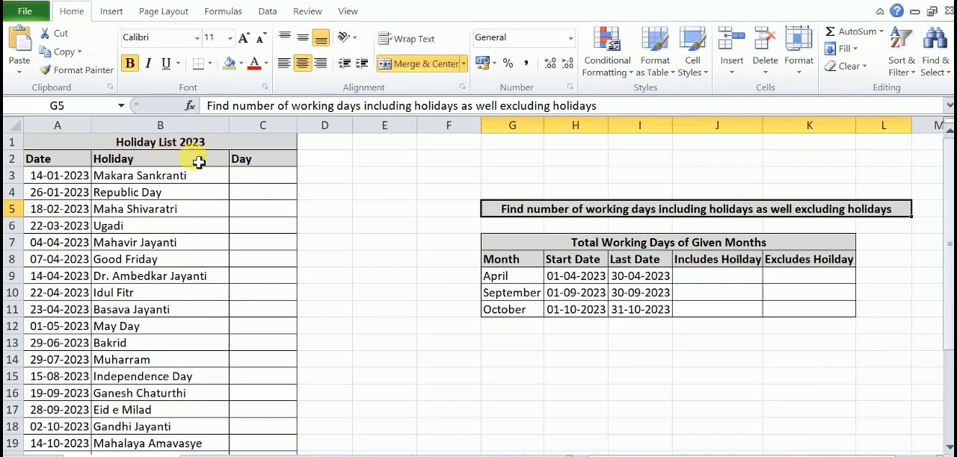
scroll(153, 295, down, 3)
scroll(154, 294, down, 2)
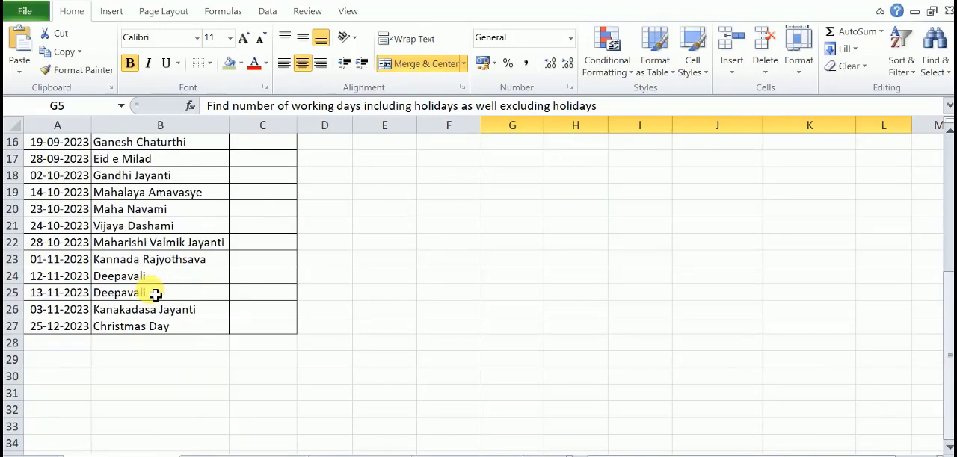
scroll(154, 295, up, 5)
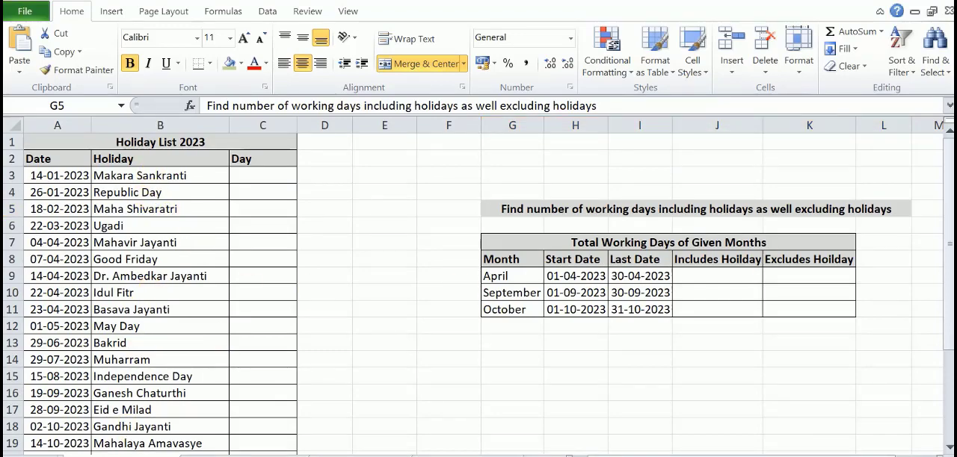
click(948, 302)
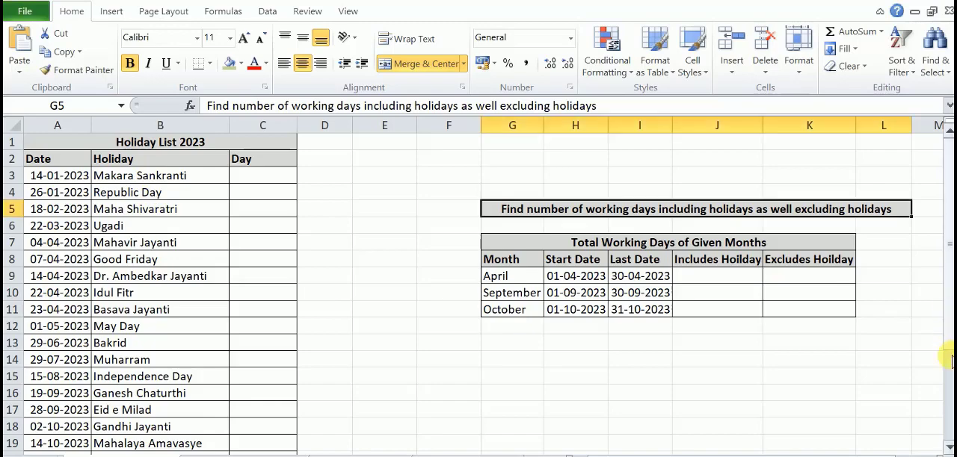
- Look through the Holiday List 2023 rows, the Day column and the first holiday's date
click(948, 447)
click(949, 447)
click(948, 447)
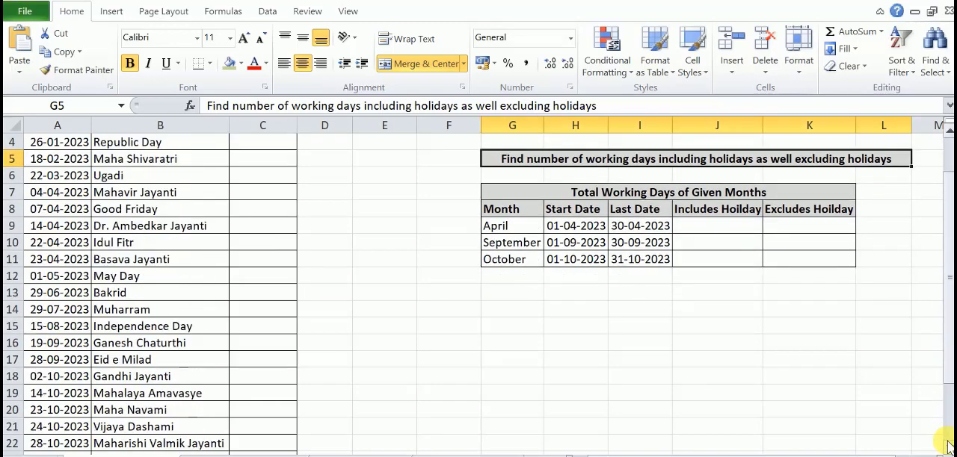
drag(950, 202, 938, 182)
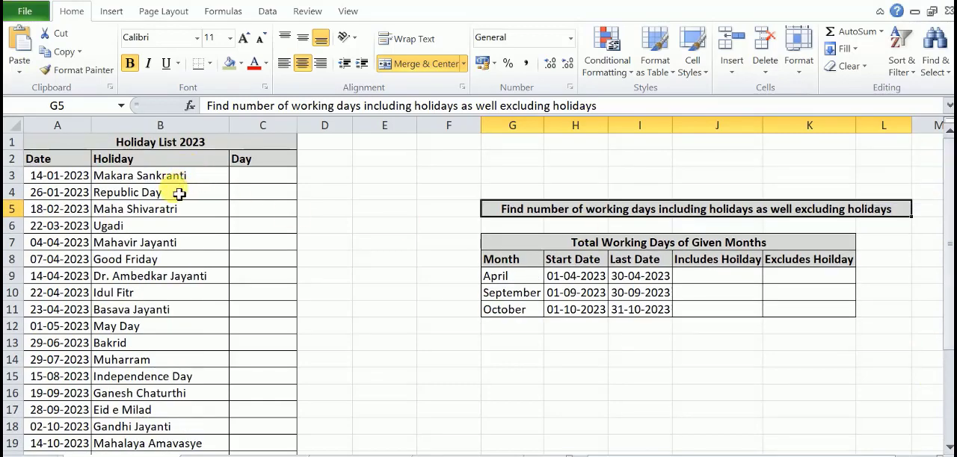
click(265, 176)
click(265, 163)
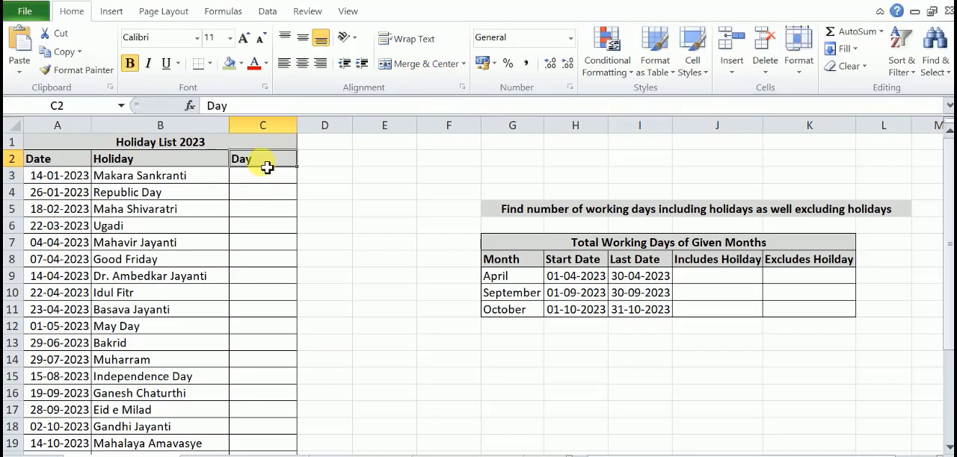
click(267, 180)
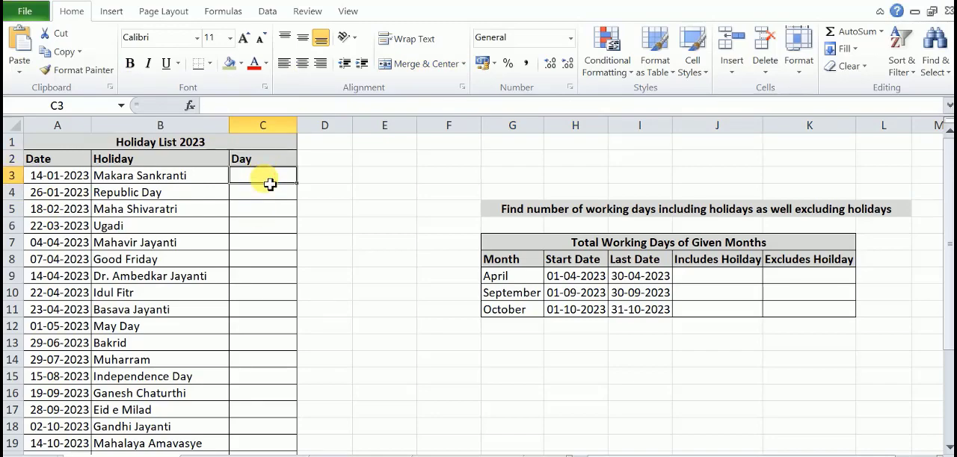
click(52, 180)
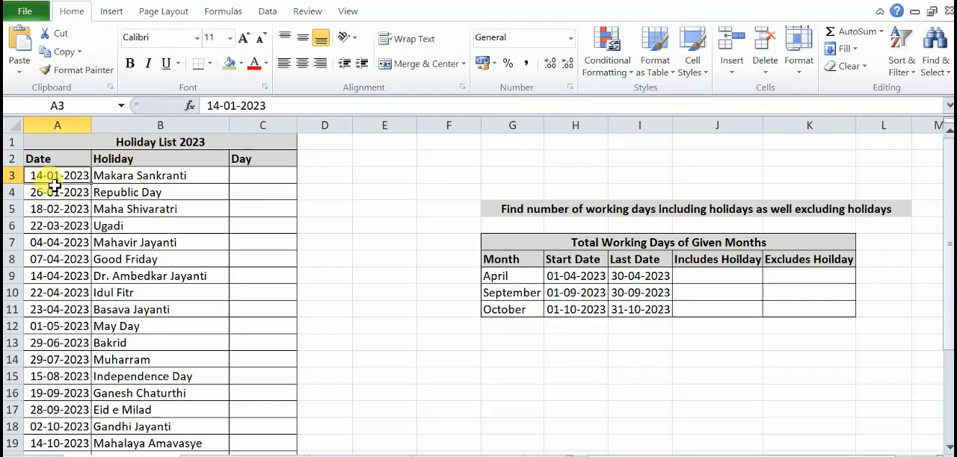
- Enter the formula =TEXT(A3,"DDDD") in C3 to get the weekday name of the first holiday's date
click(274, 183)
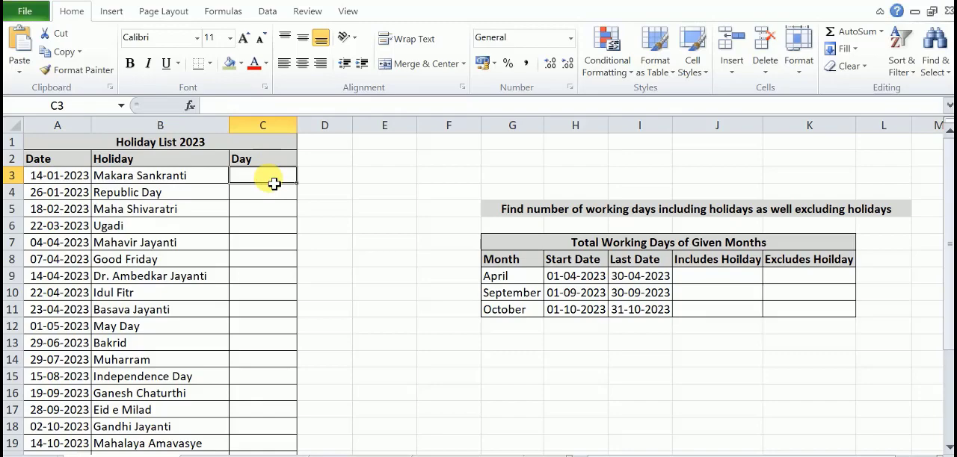
text(=)
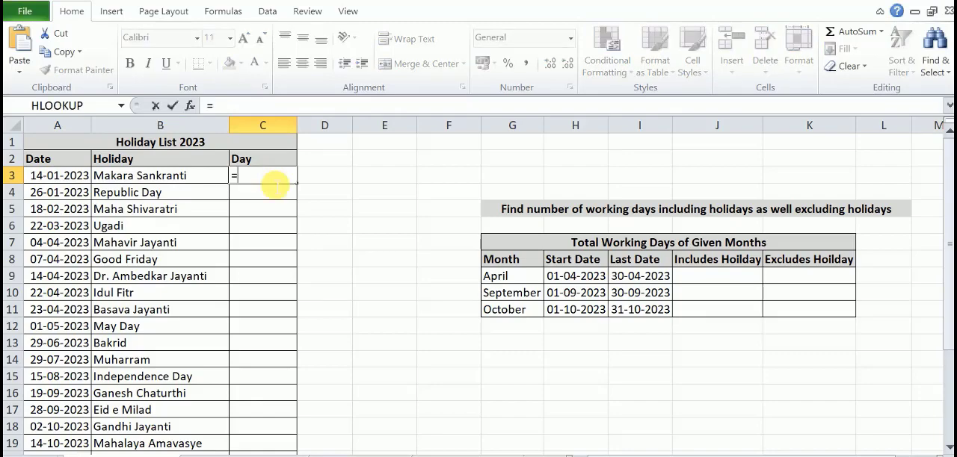
text(T)
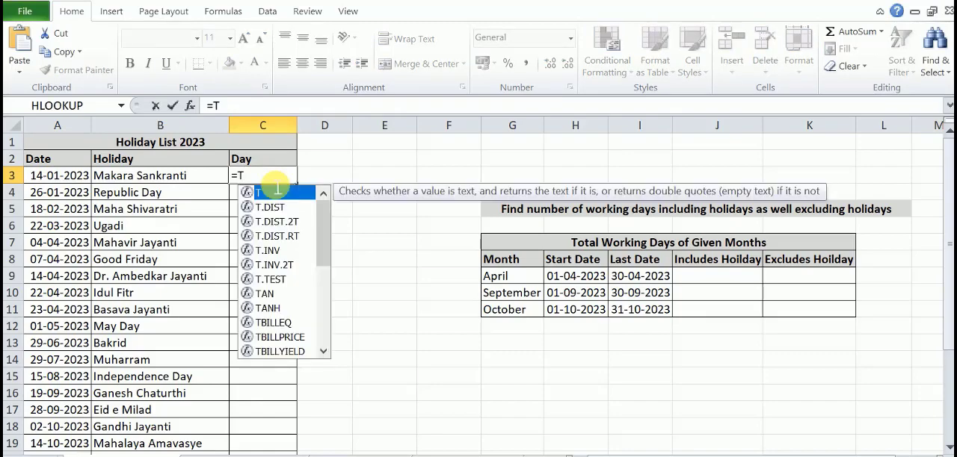
text(e)
double_click(276, 190)
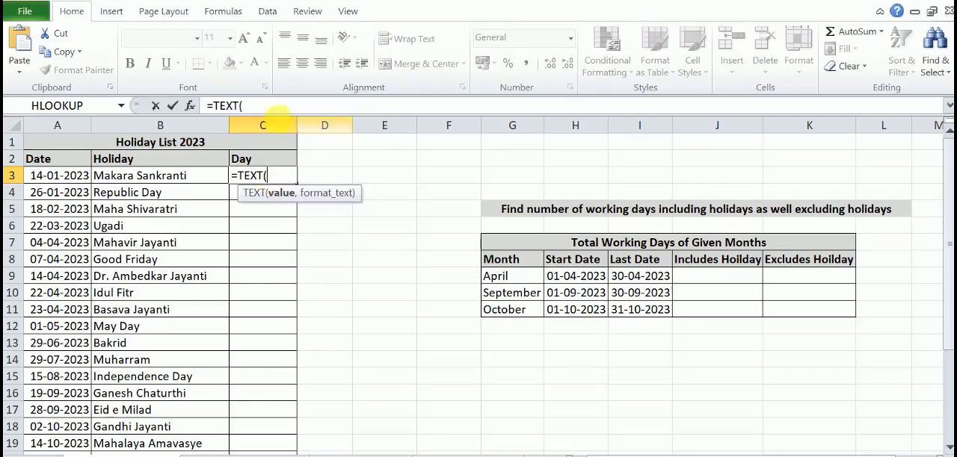
click(47, 176)
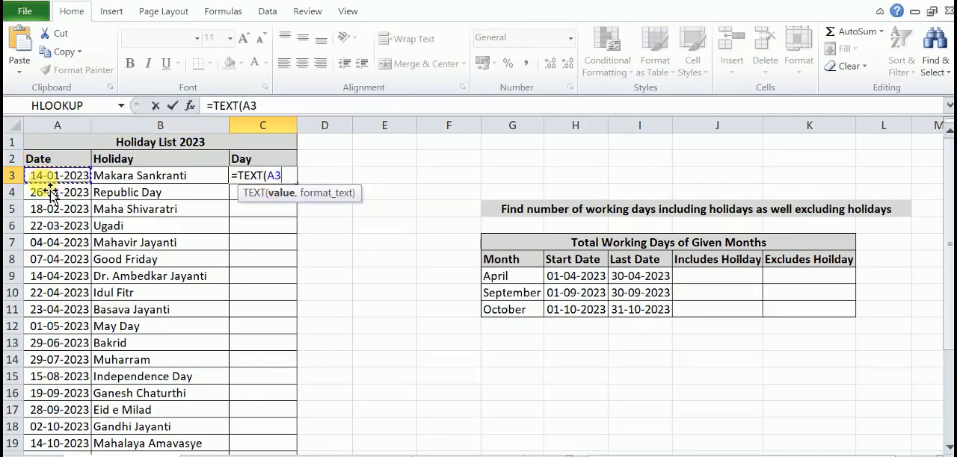
text(,"DDDD)
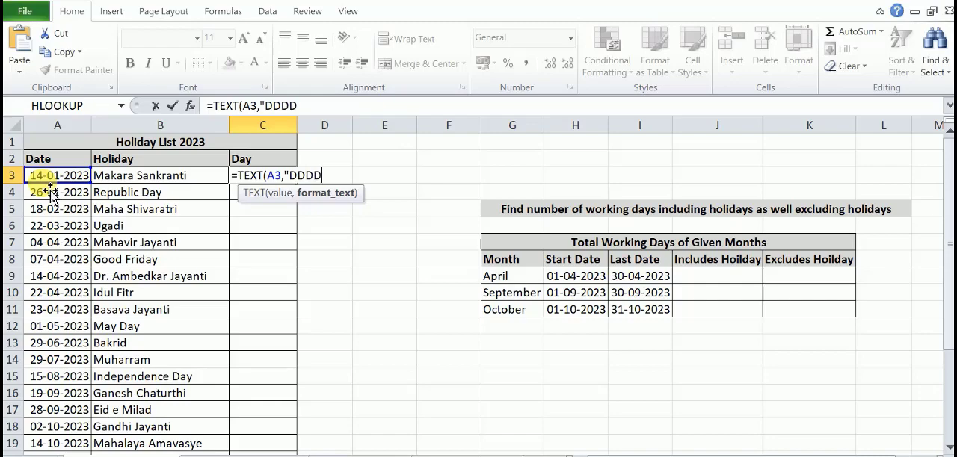
text("))
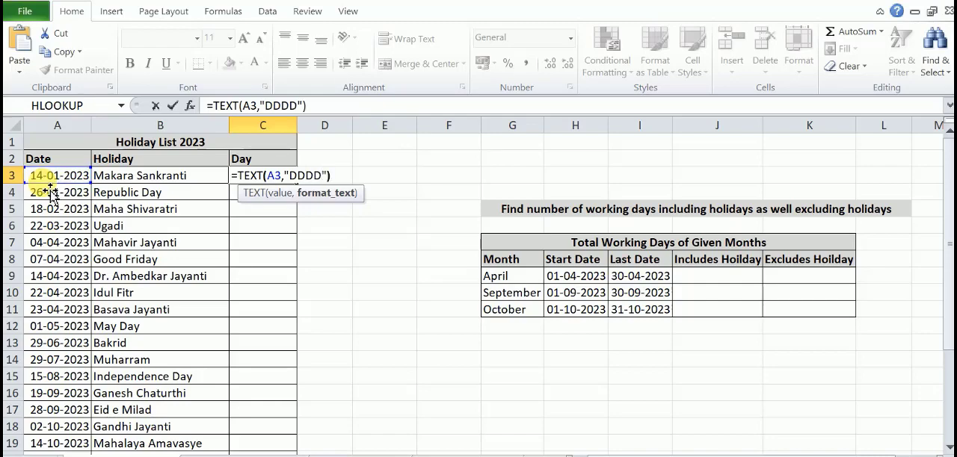
key(Return)
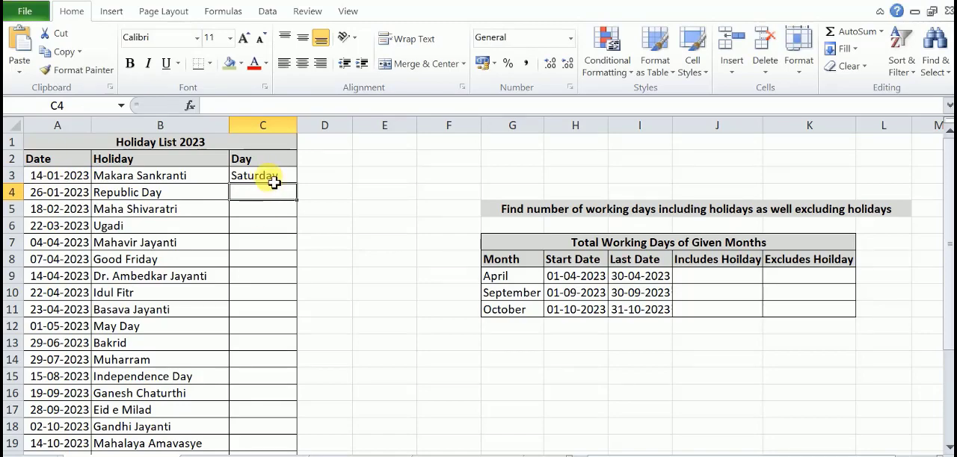
- Check the weekday of 14 January 2023 in the Windows system calendar, and close the calendar
click(924, 456)
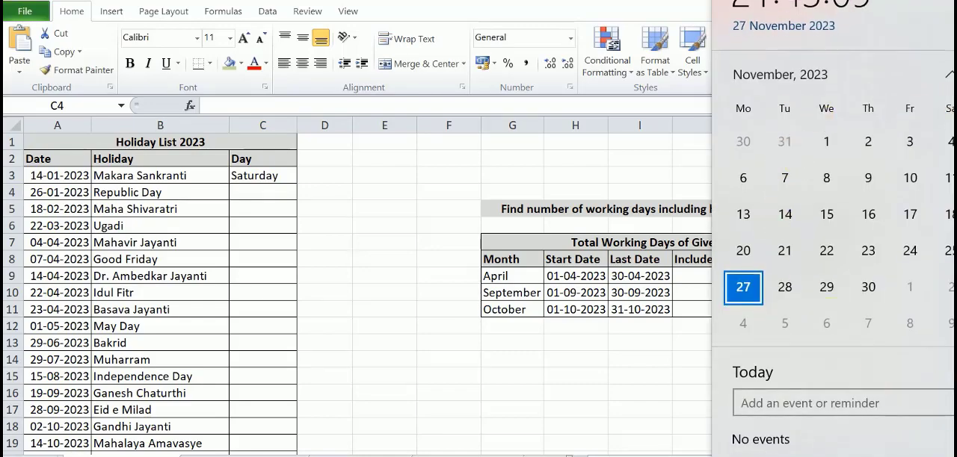
click(949, 77)
click(949, 77)
click(949, 77)
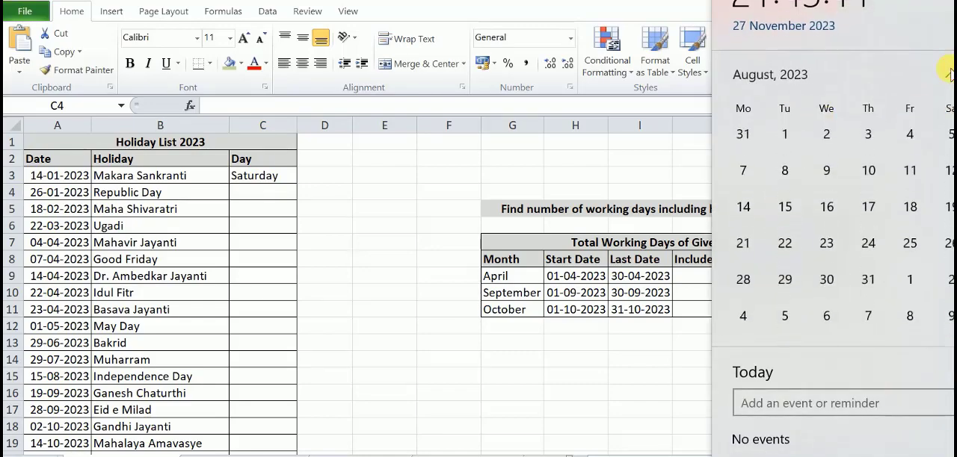
click(949, 77)
click(949, 77)
click(949, 75)
click(949, 75)
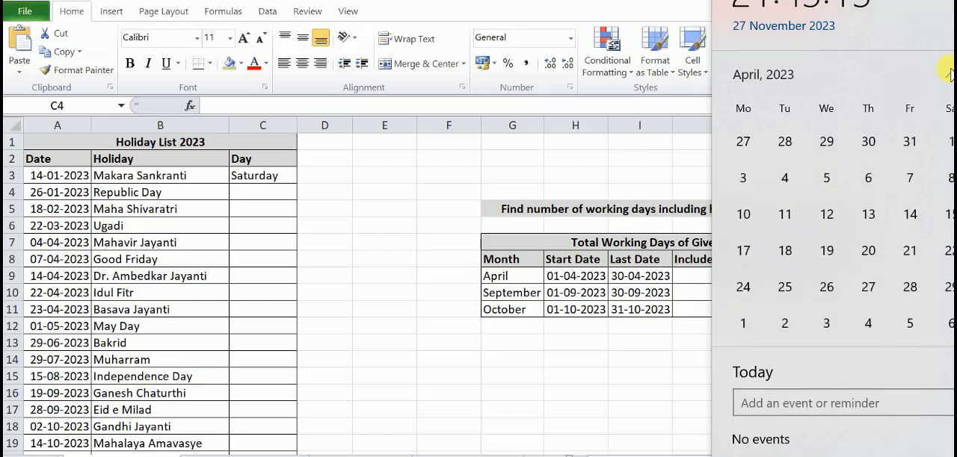
click(949, 75)
click(949, 74)
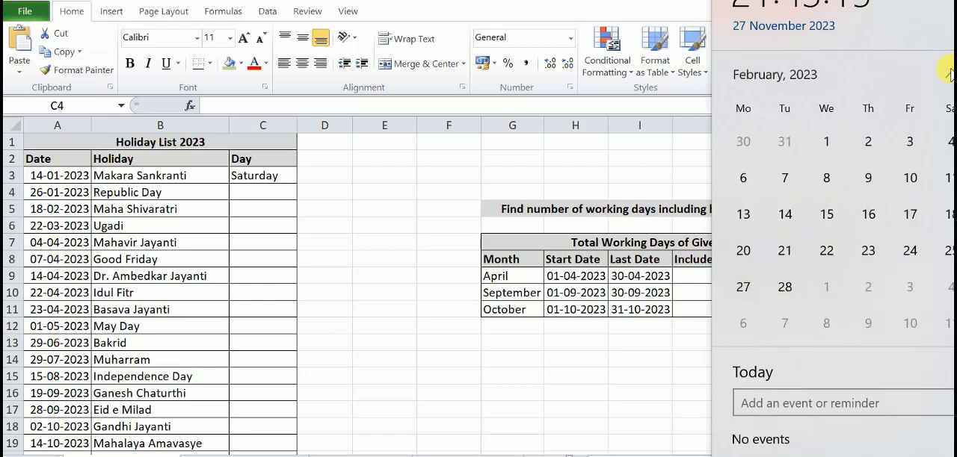
click(949, 74)
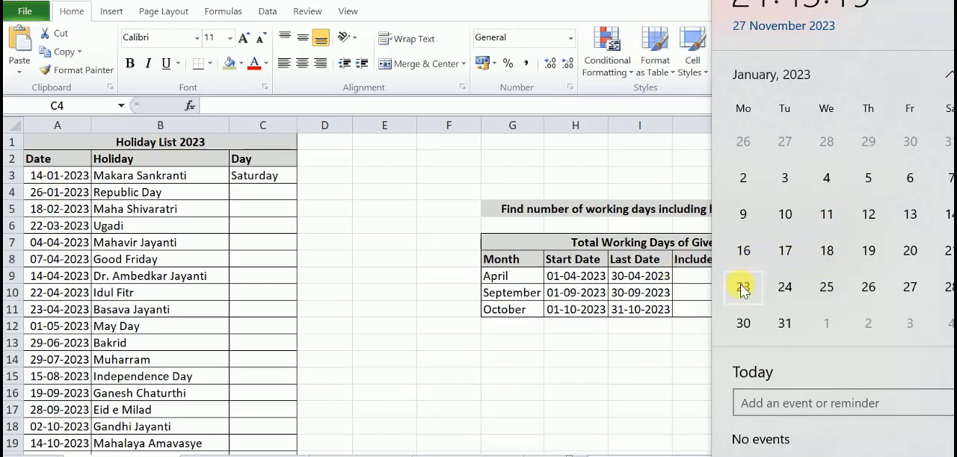
click(947, 214)
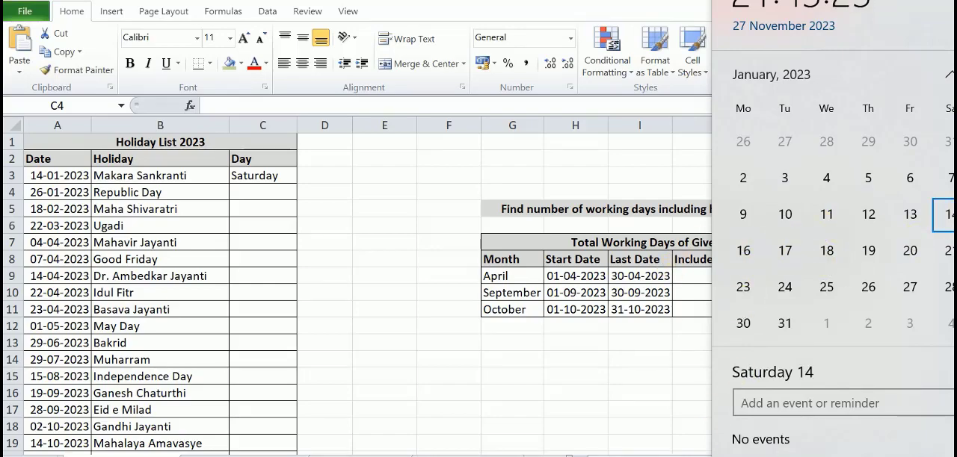
key(Escape)
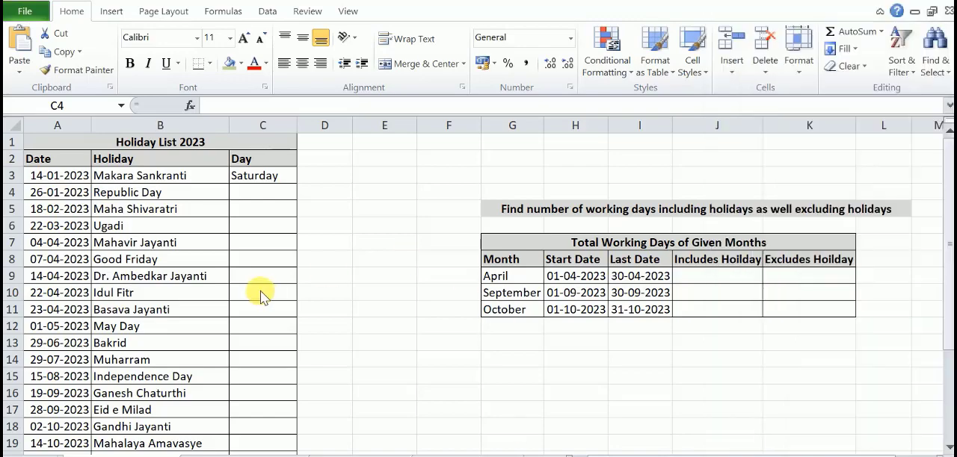
- Copy the weekday formula from C3 down to C27 and fill those Day cells with the olive green colour
click(254, 177)
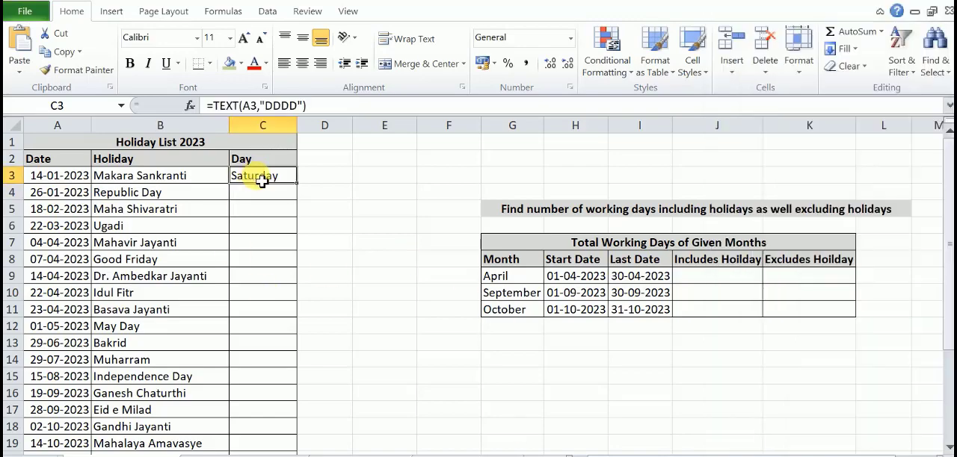
drag(302, 190, 299, 436)
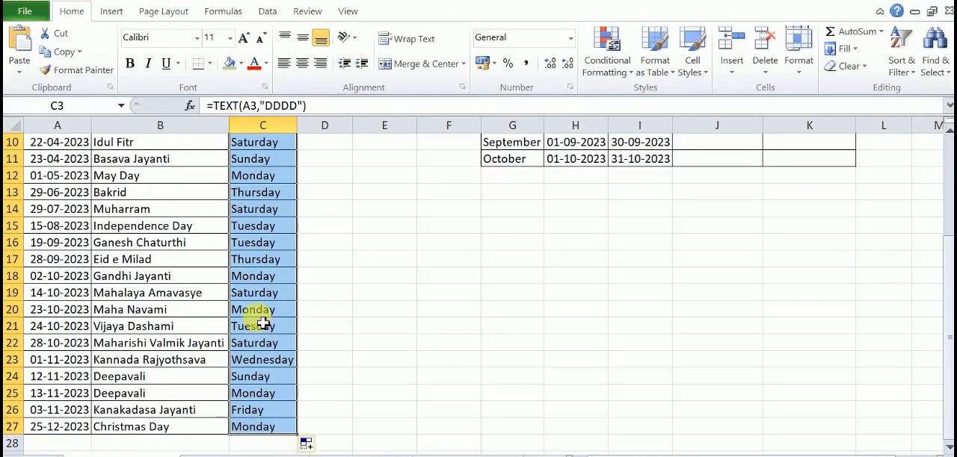
scroll(256, 320, up, 3)
drag(254, 178, 257, 398)
click(230, 66)
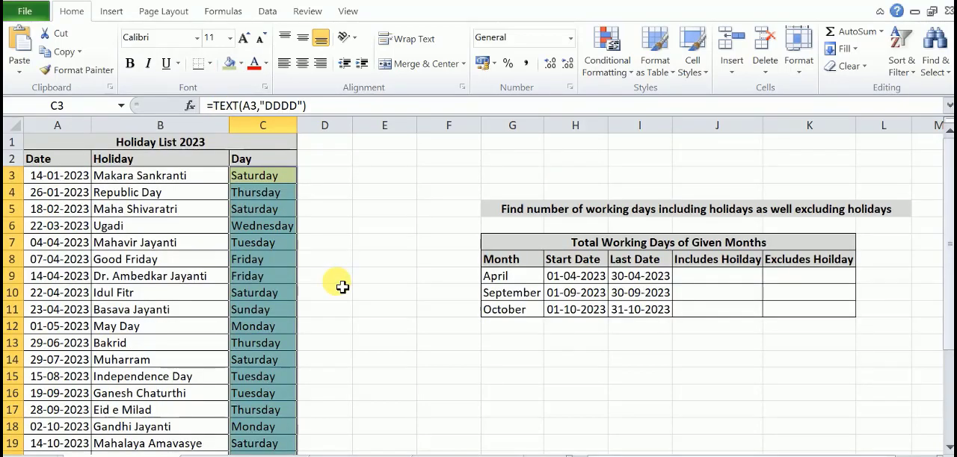
- Examine the working-days task heading and the start and last dates for April, September and October in the Total Working Days table
click(529, 216)
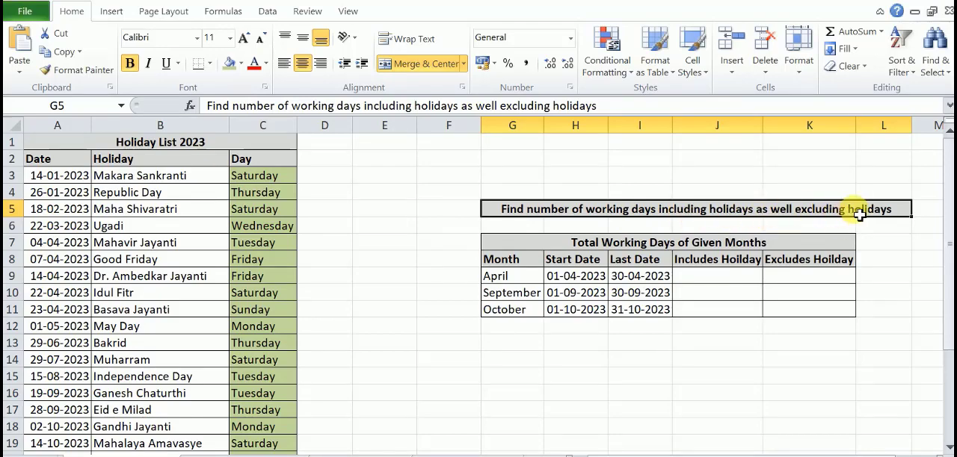
click(510, 277)
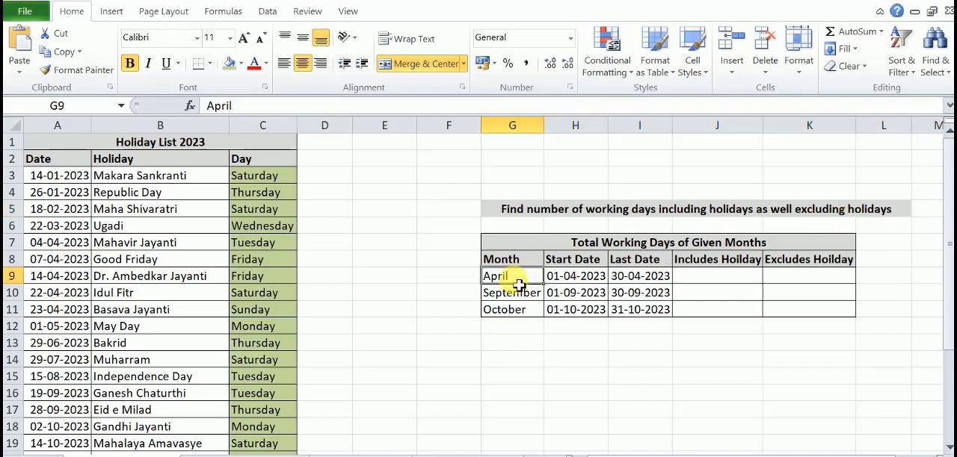
click(516, 293)
click(514, 311)
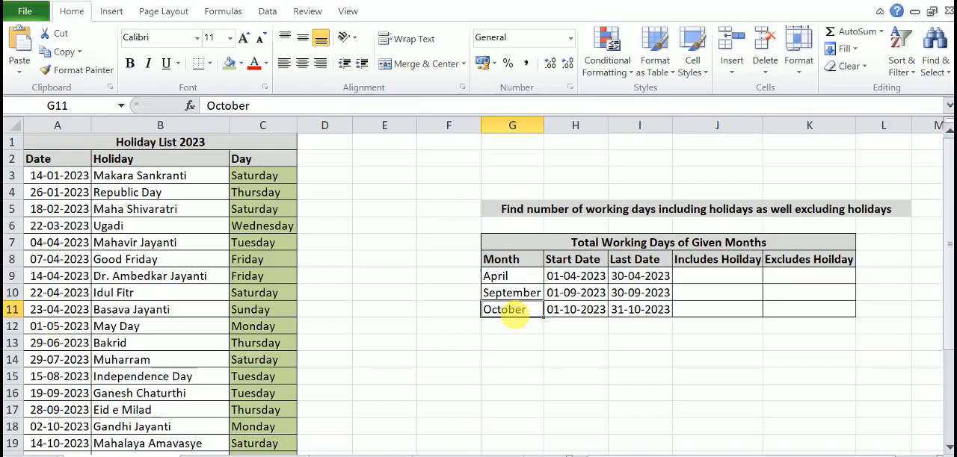
click(505, 278)
click(516, 295)
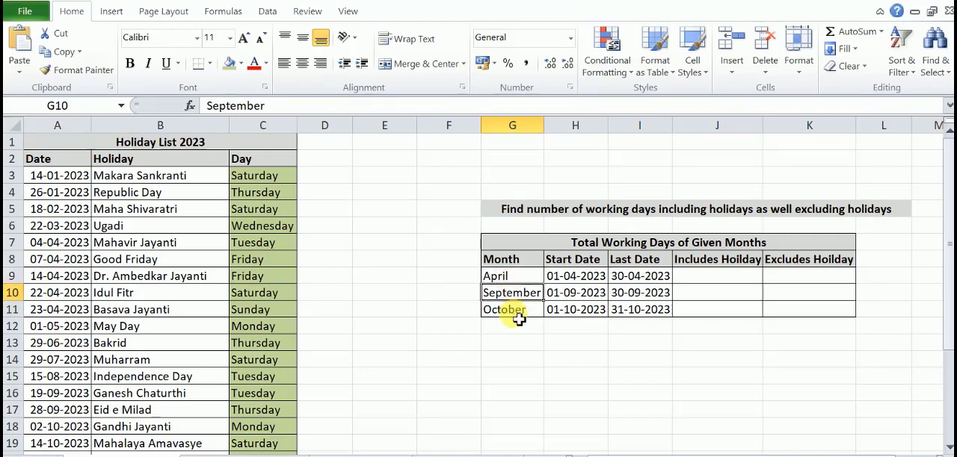
click(514, 312)
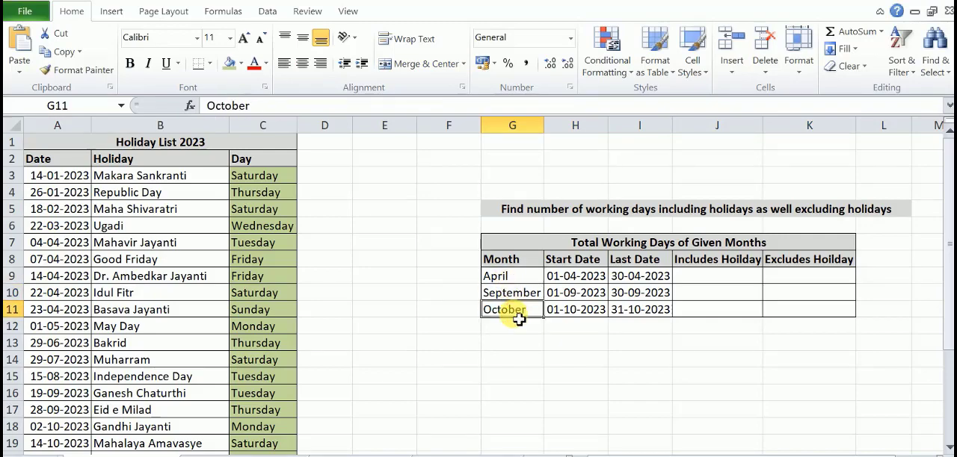
click(567, 284)
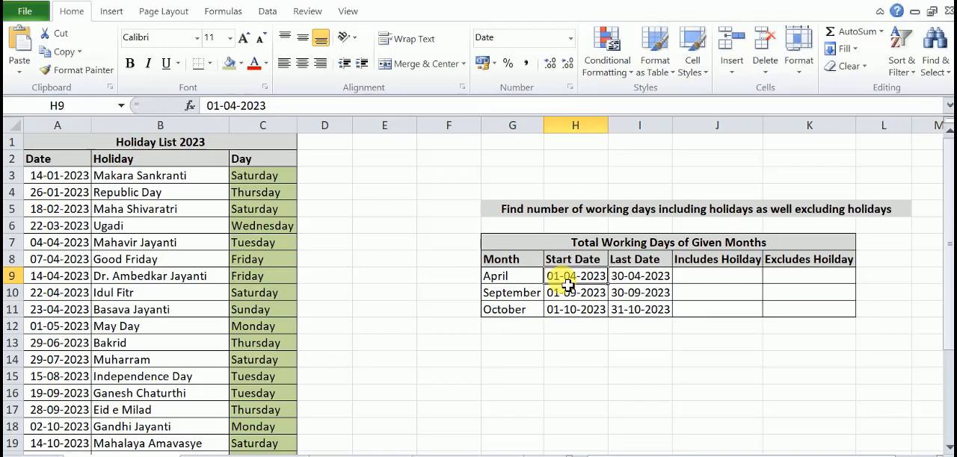
click(643, 284)
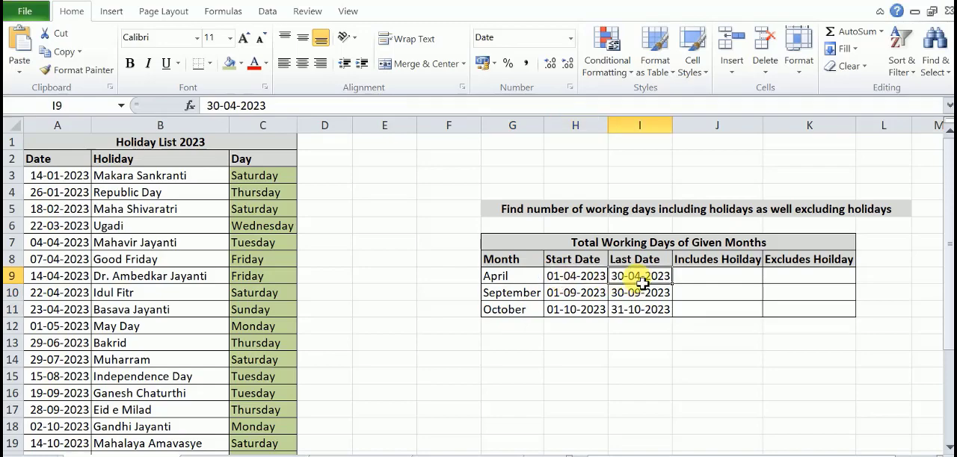
click(594, 294)
click(621, 295)
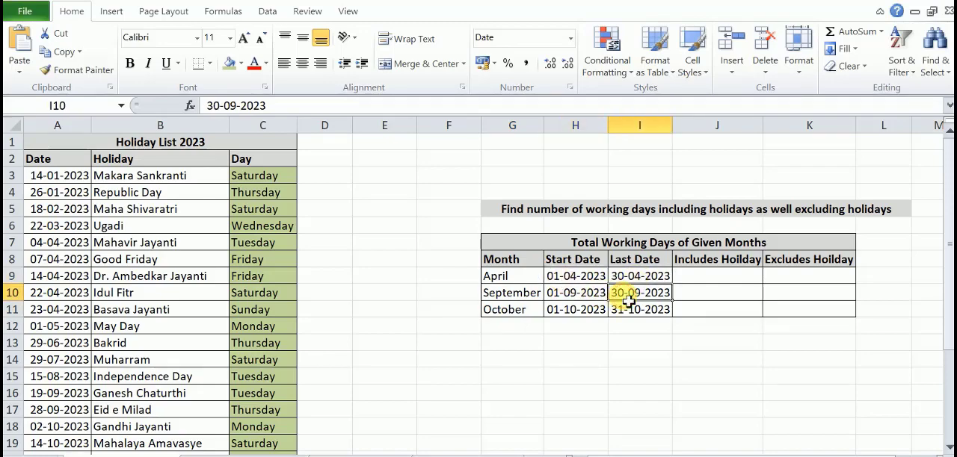
click(600, 311)
click(632, 316)
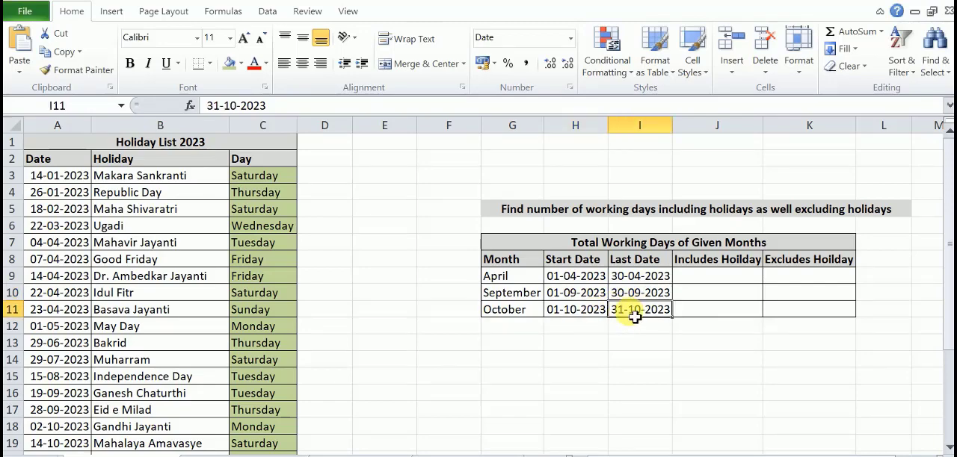
- Enter =NETWORKDAYS(H9,I9) in J9 to calculate April's working days including holidays
click(691, 280)
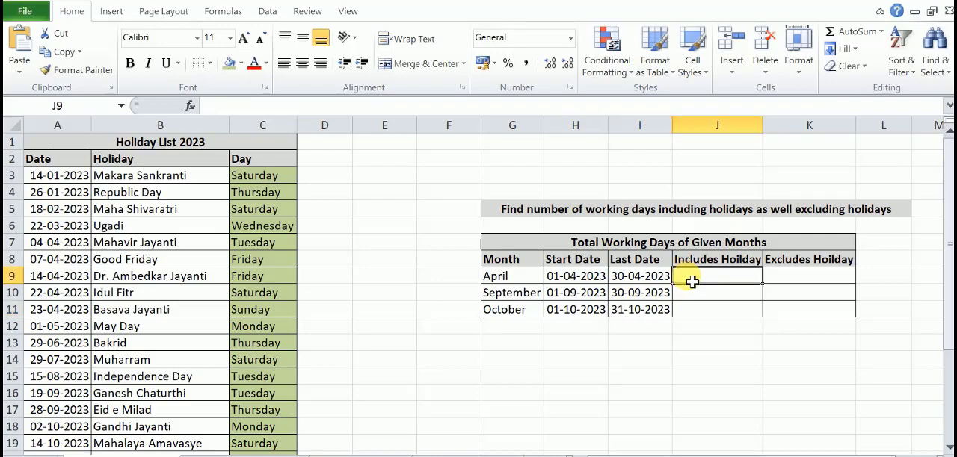
text(=)
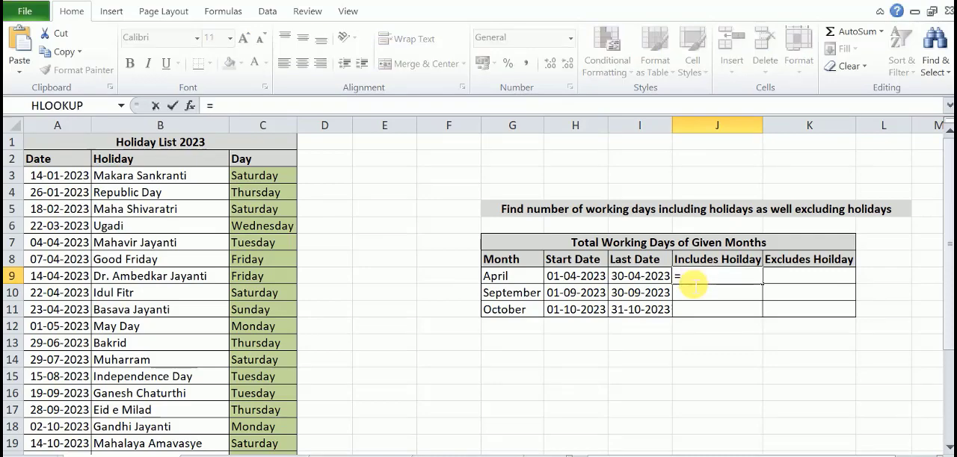
text(net)
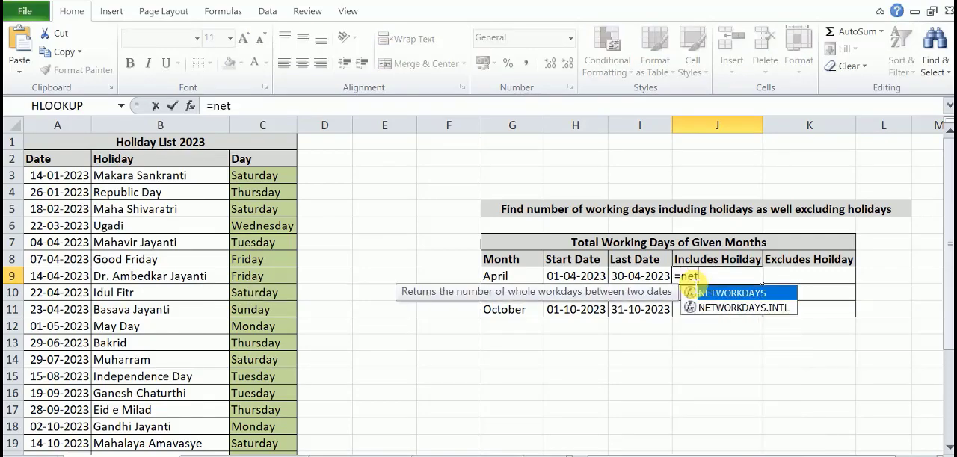
key(Tab)
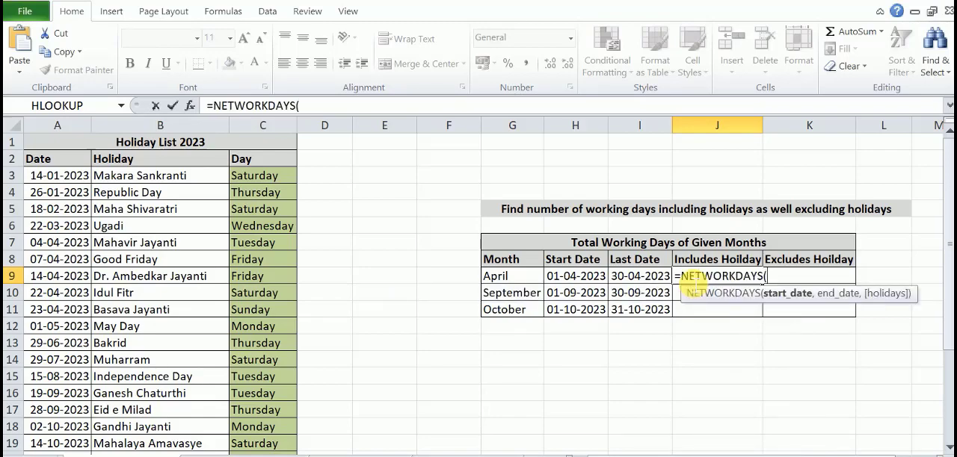
click(574, 281)
text(,)
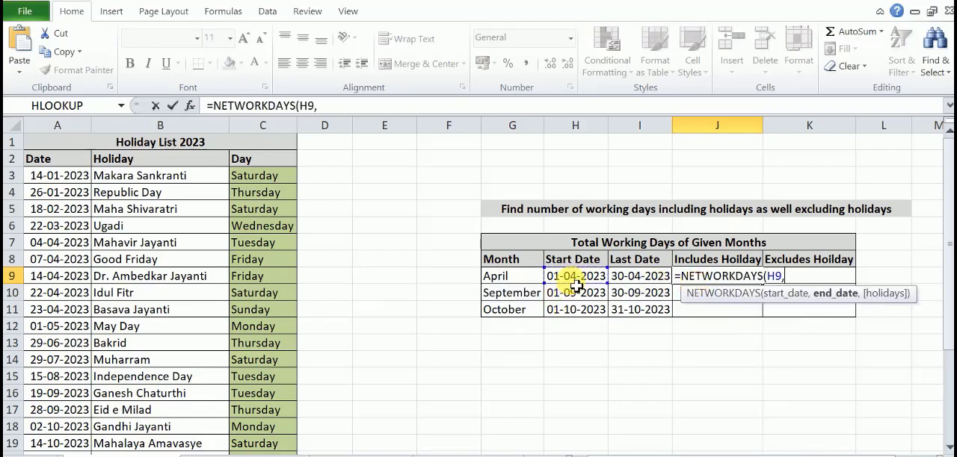
click(634, 281)
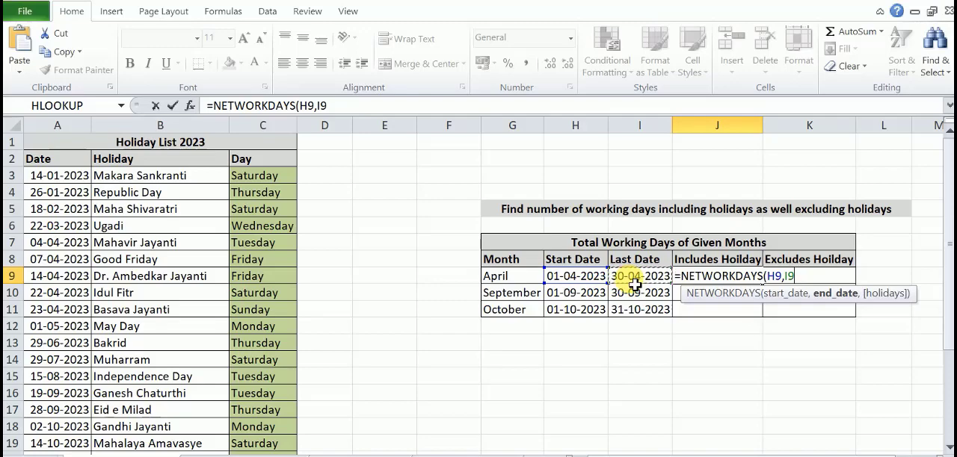
text())
key(Return)
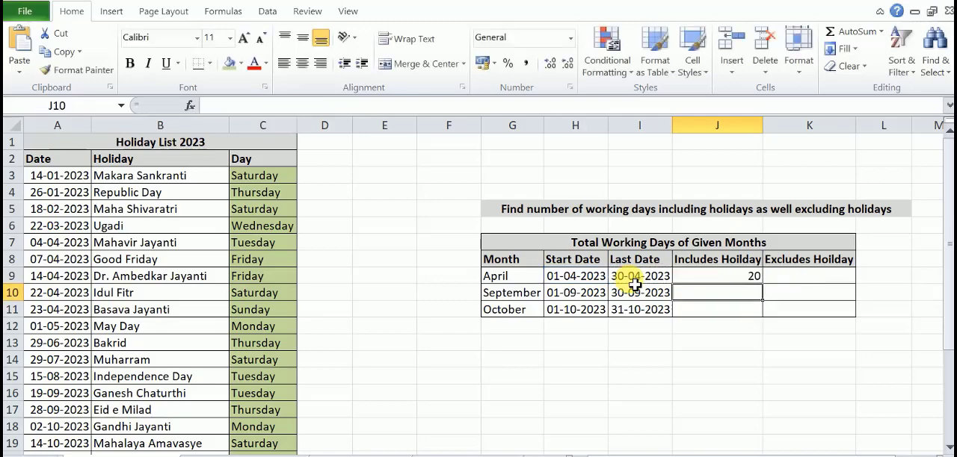
click(738, 281)
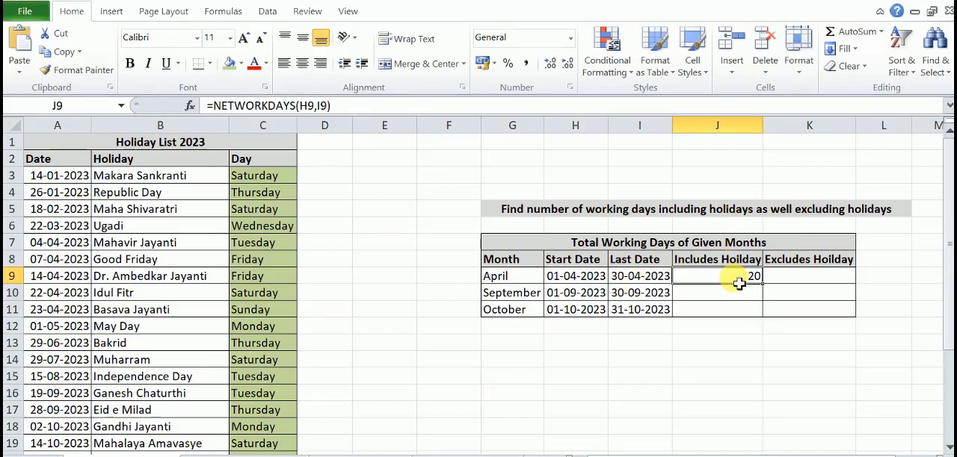
- Enter =NETWORKDAYS(H9,I9,A3:A27) in K9 to calculate April's working days excluding the listed holidays
click(784, 282)
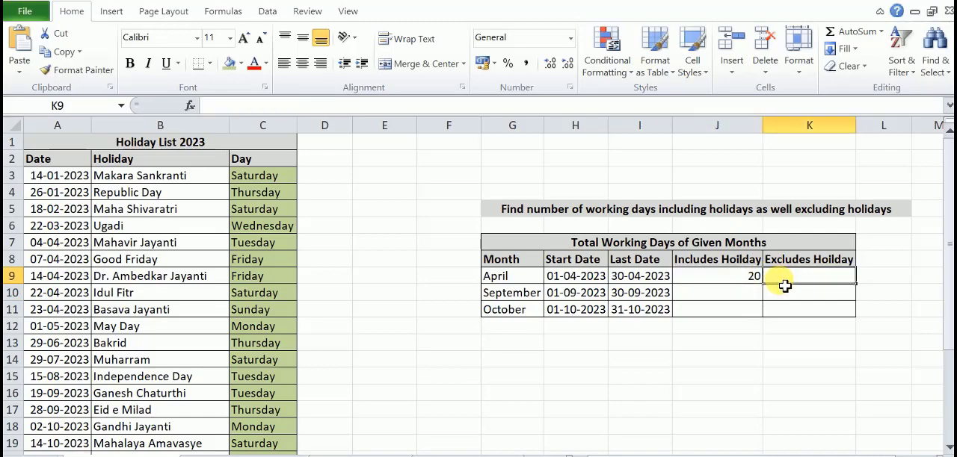
text(=)
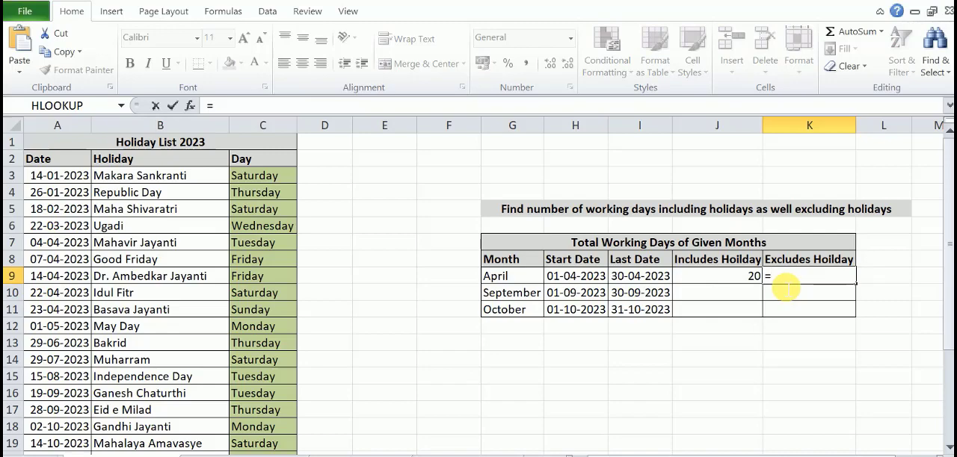
text(Net)
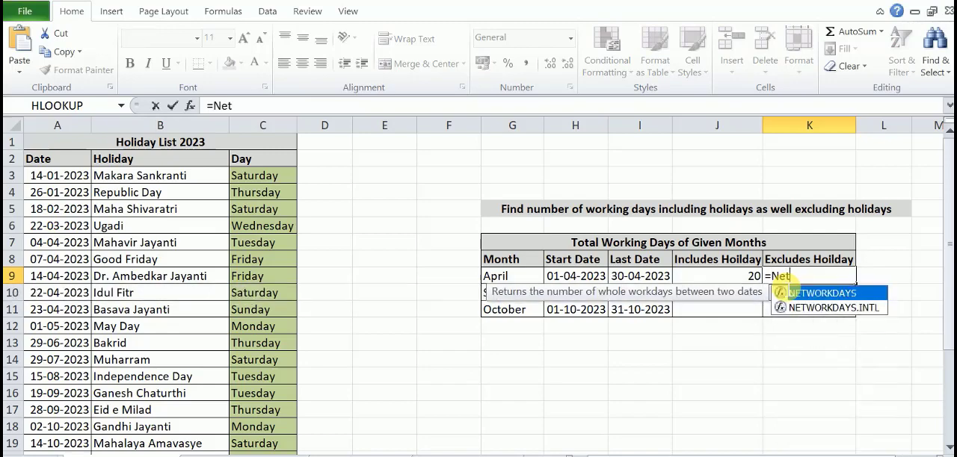
double_click(790, 290)
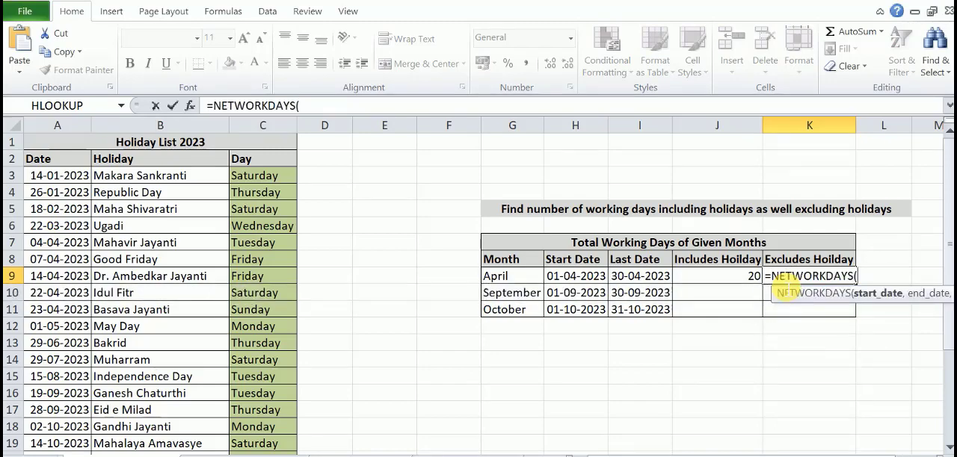
click(570, 281)
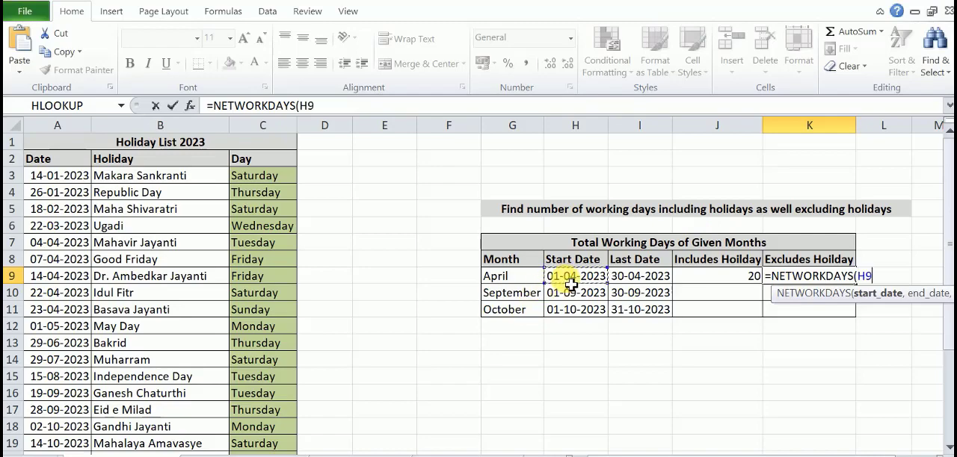
text(,)
click(632, 283)
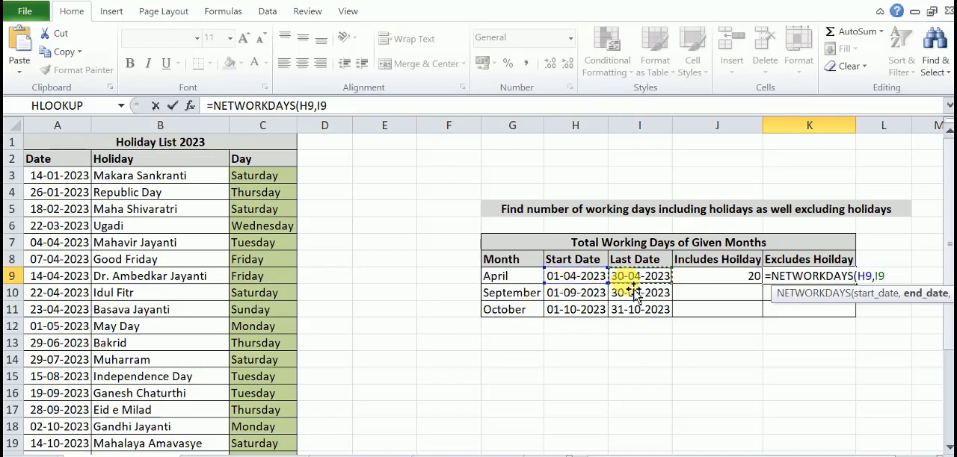
text(,)
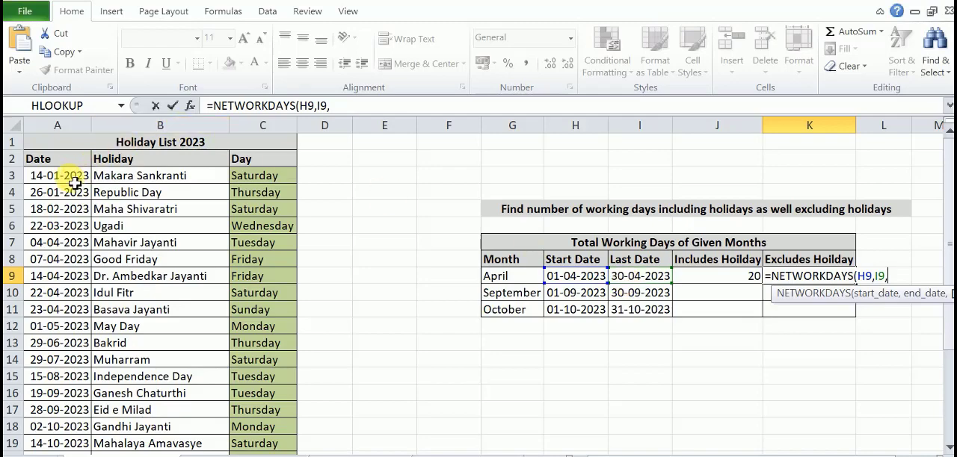
drag(75, 183, 58, 425)
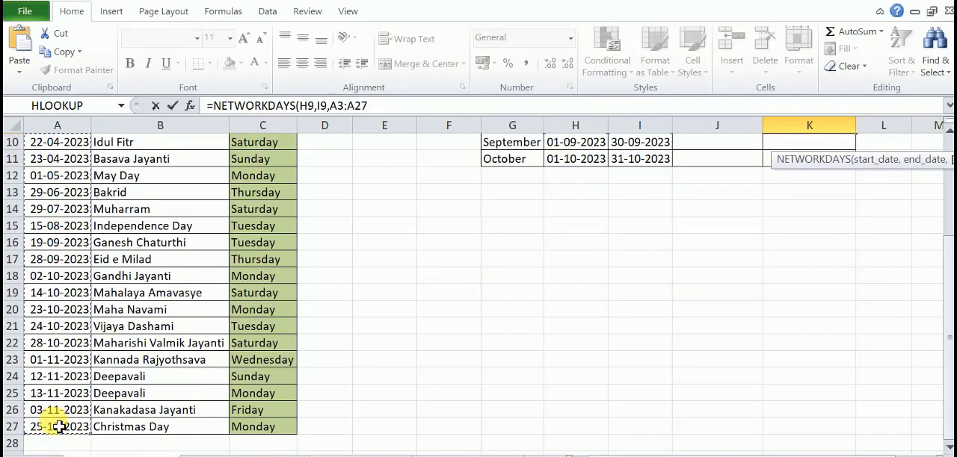
text())
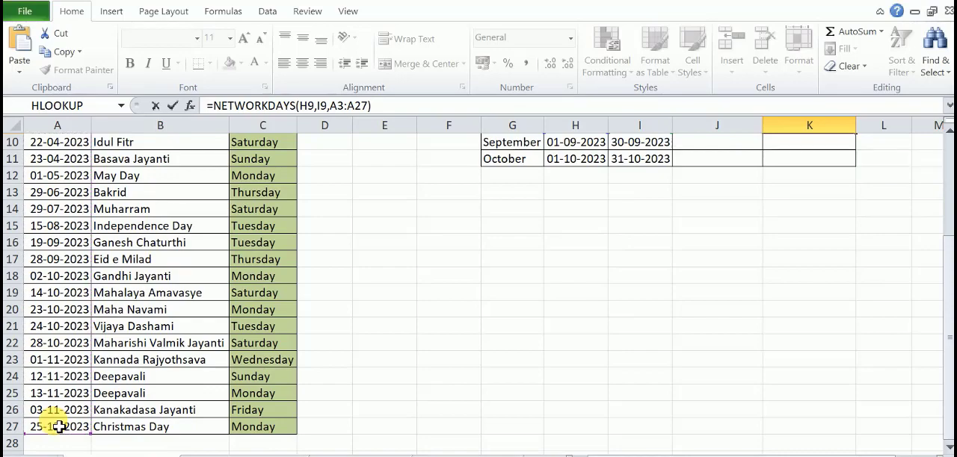
key(Return)
scroll(556, 258, up, 2)
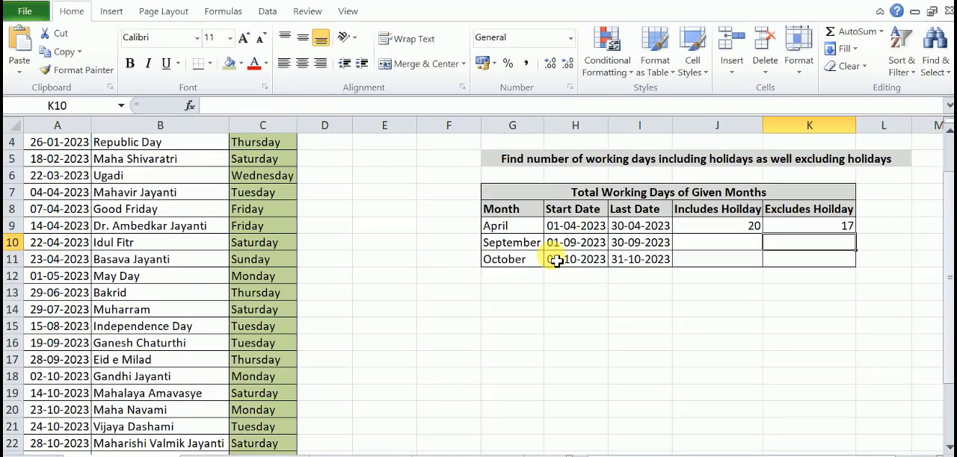
- Compare the April formulas in J9 and K9, and check the April holiday dates and their weekdays in the holiday list
click(786, 228)
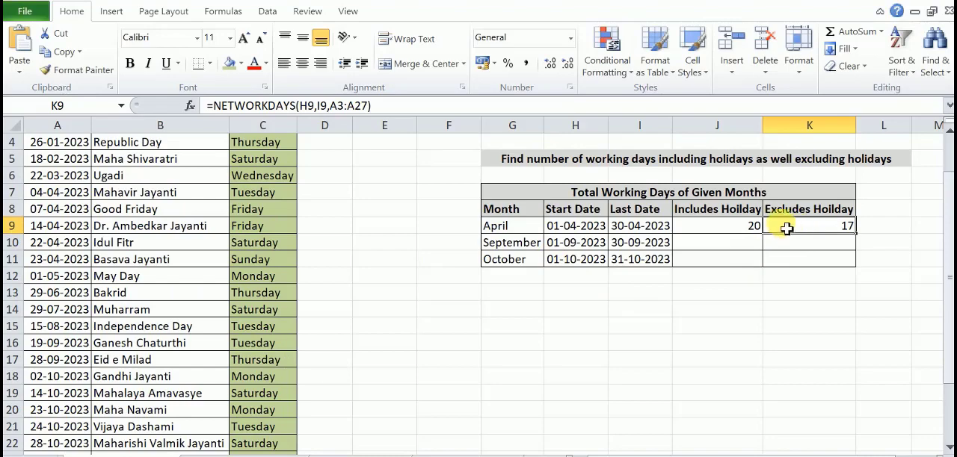
click(729, 230)
click(788, 228)
click(732, 232)
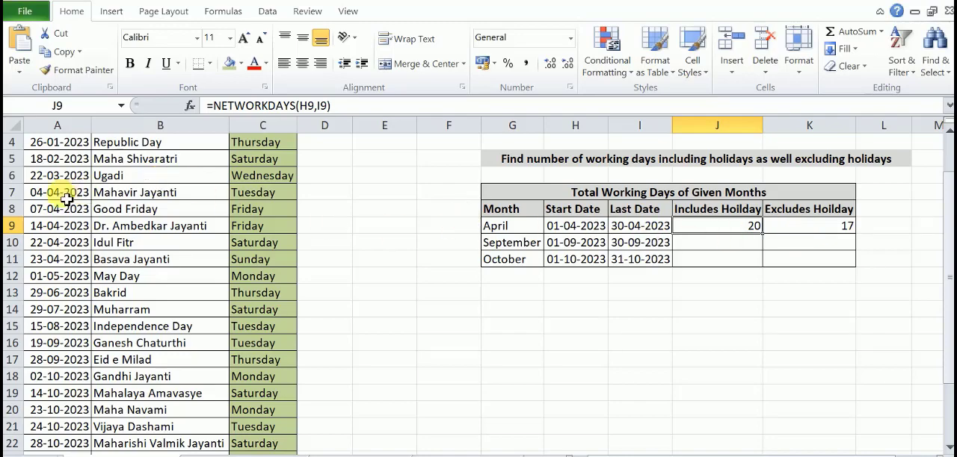
drag(57, 196, 52, 267)
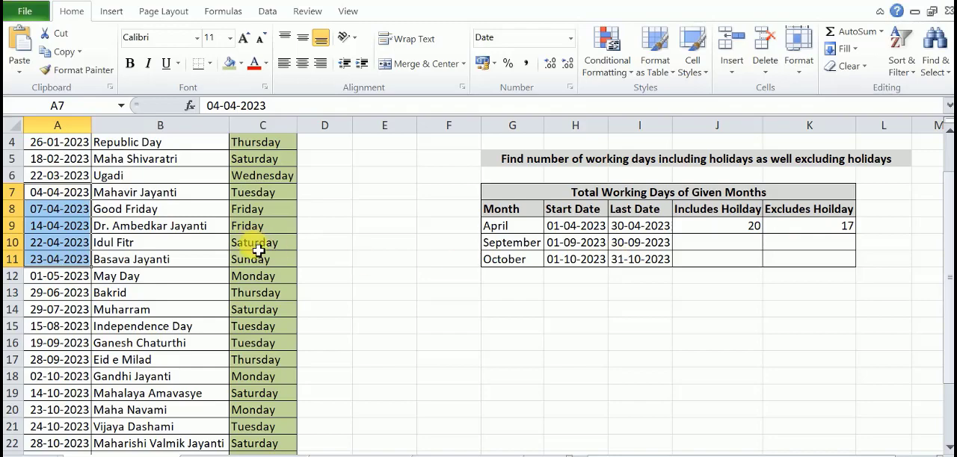
drag(257, 248, 257, 261)
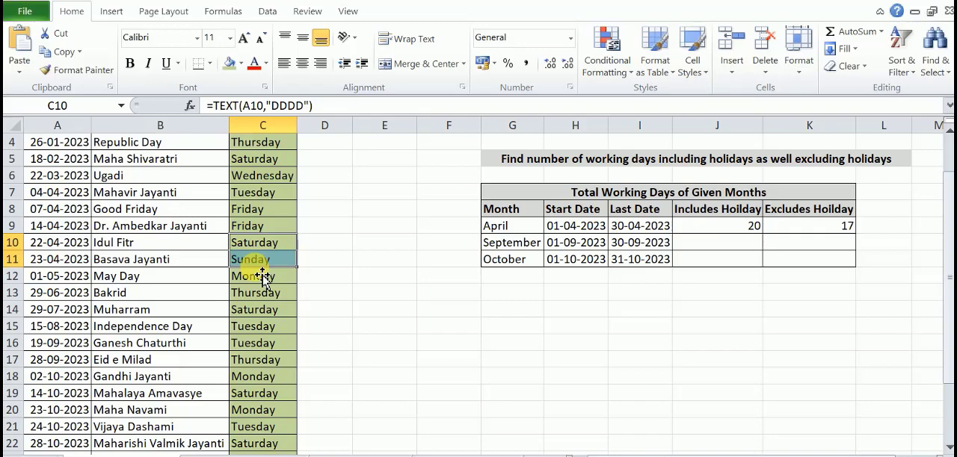
drag(252, 193, 256, 235)
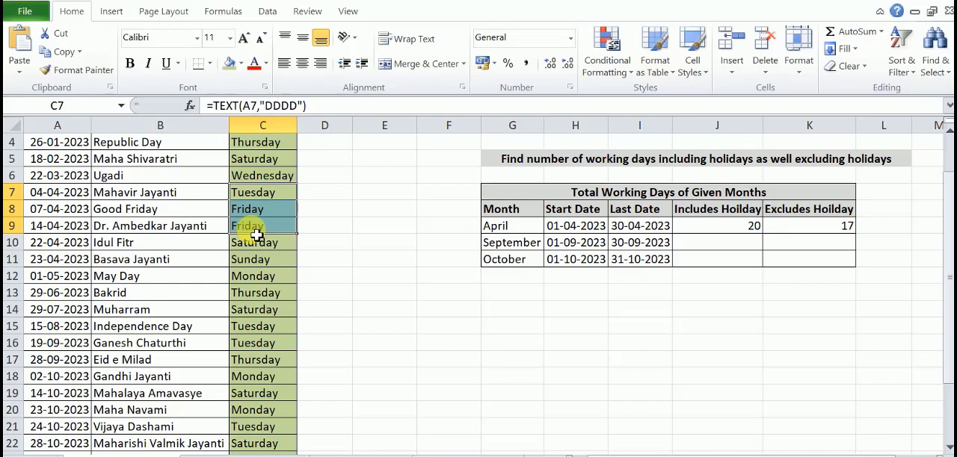
click(819, 234)
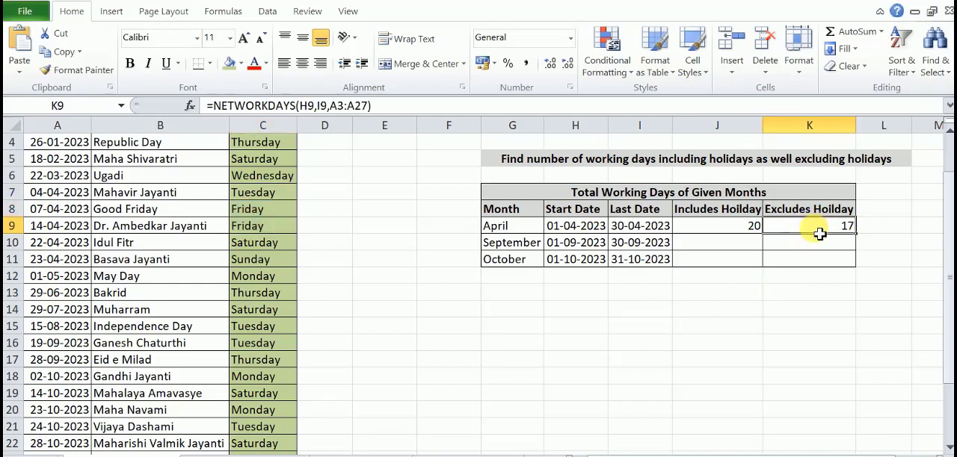
click(716, 234)
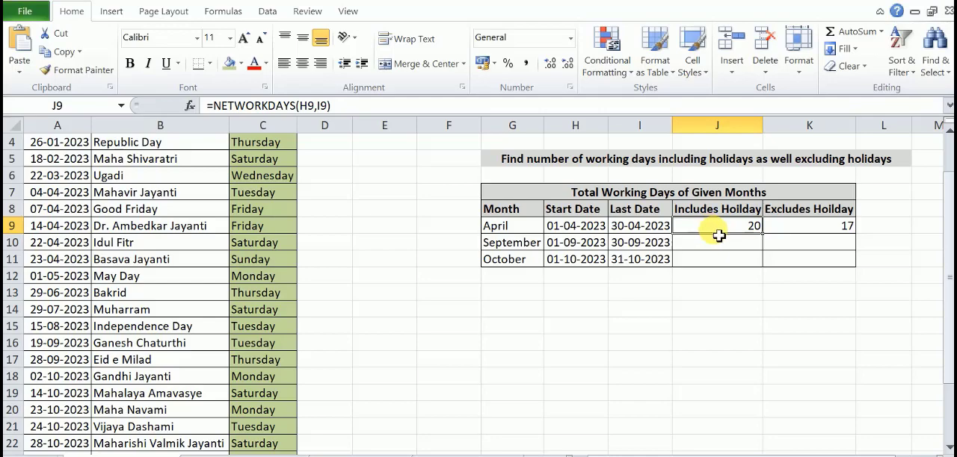
click(799, 233)
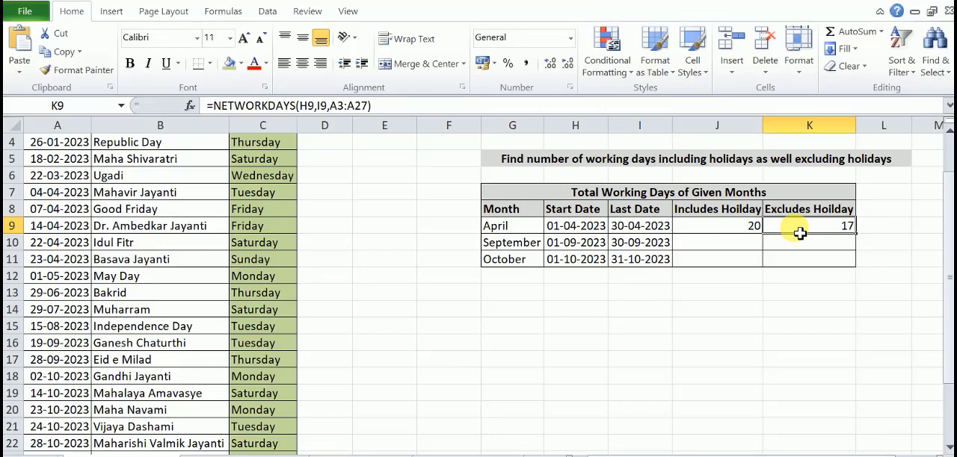
click(734, 233)
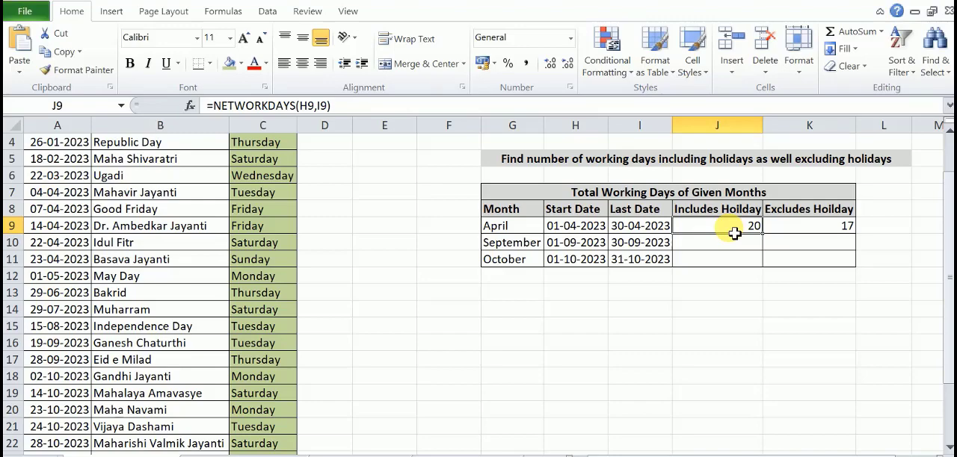
click(789, 231)
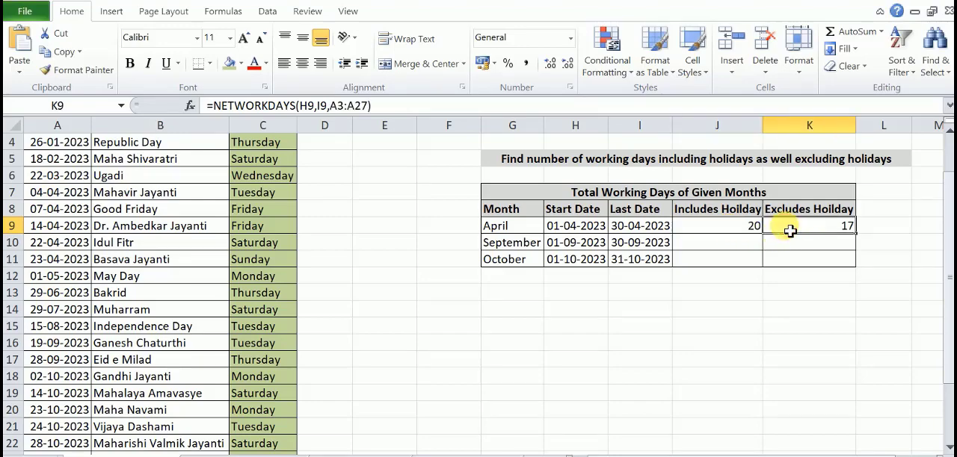
- Copy the working-day formulas from J9 and K9 down to row 11 for September and October
click(747, 228)
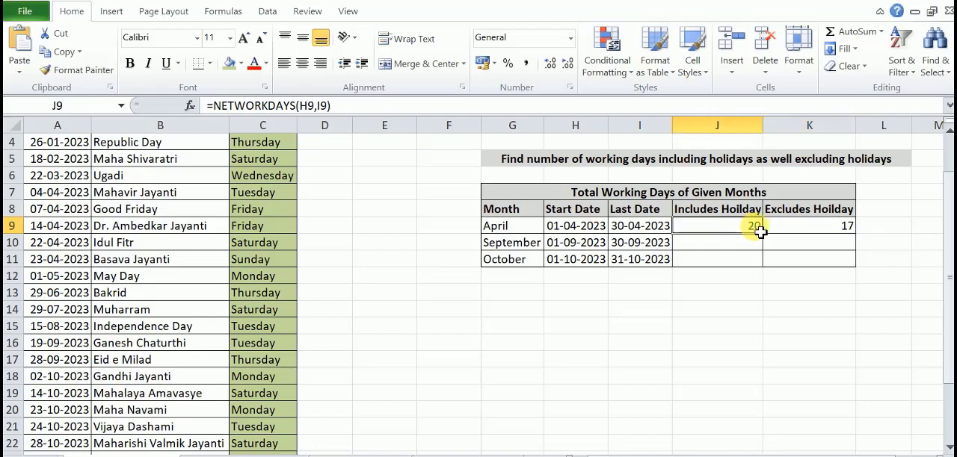
drag(763, 234, 764, 263)
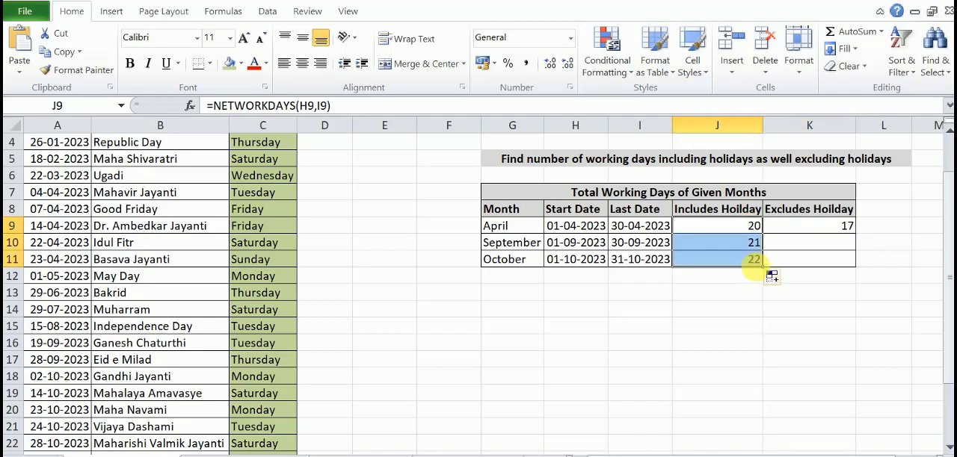
click(832, 228)
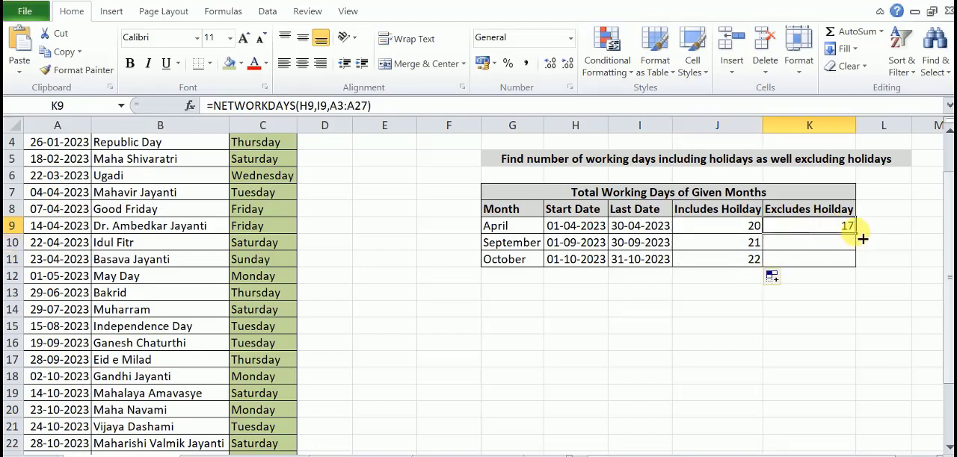
drag(857, 234, 864, 275)
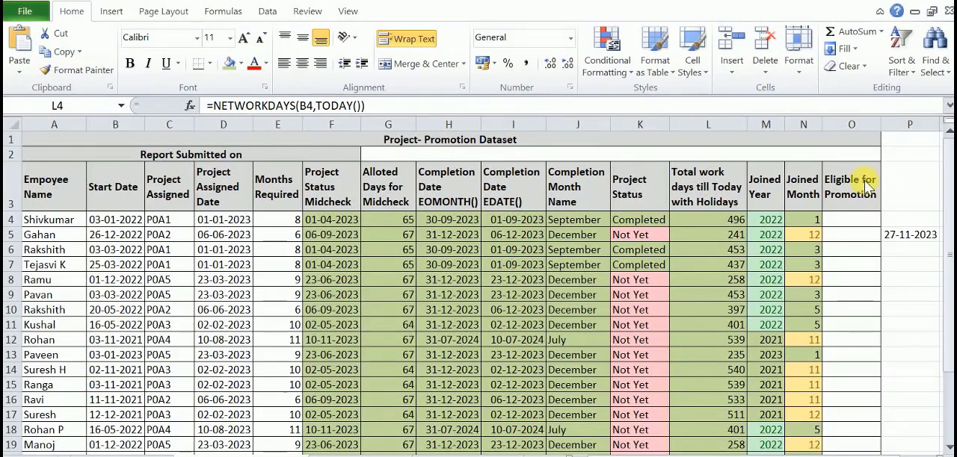
- Switch to the Project-Promotion Dataset and examine the Eligible for Promotion and Total work days till Today with Holidays headings
click(863, 193)
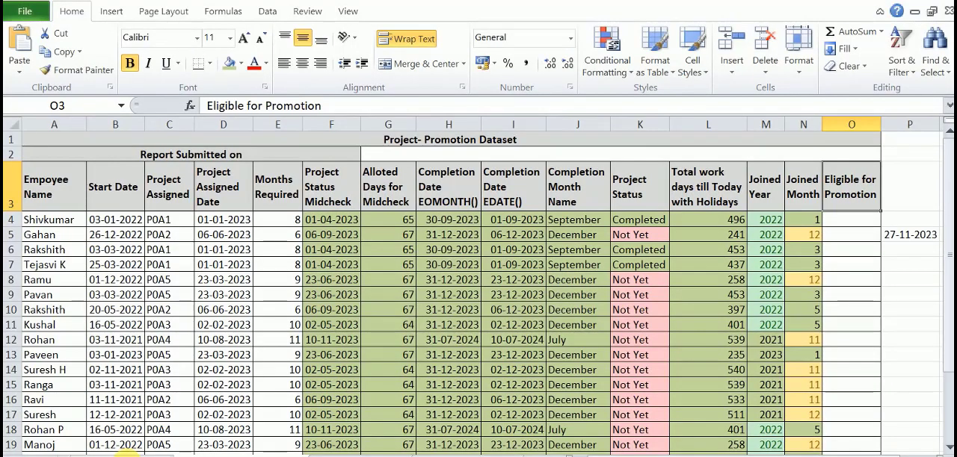
click(728, 201)
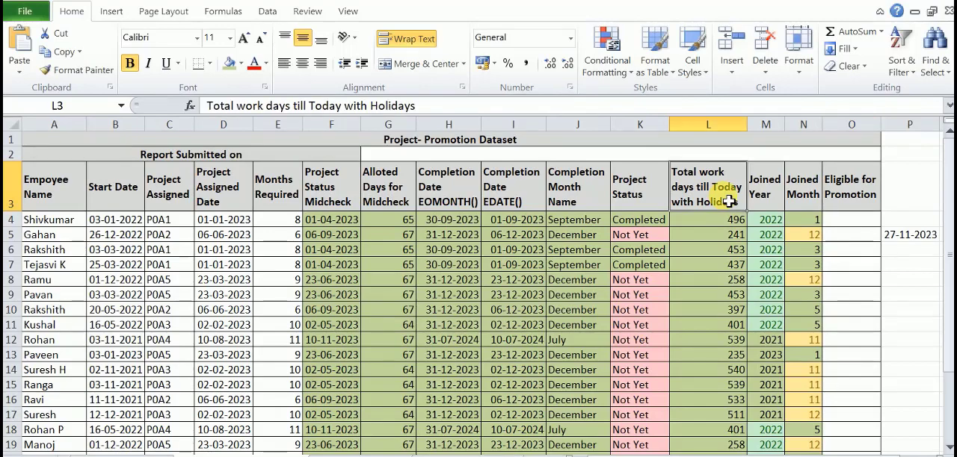
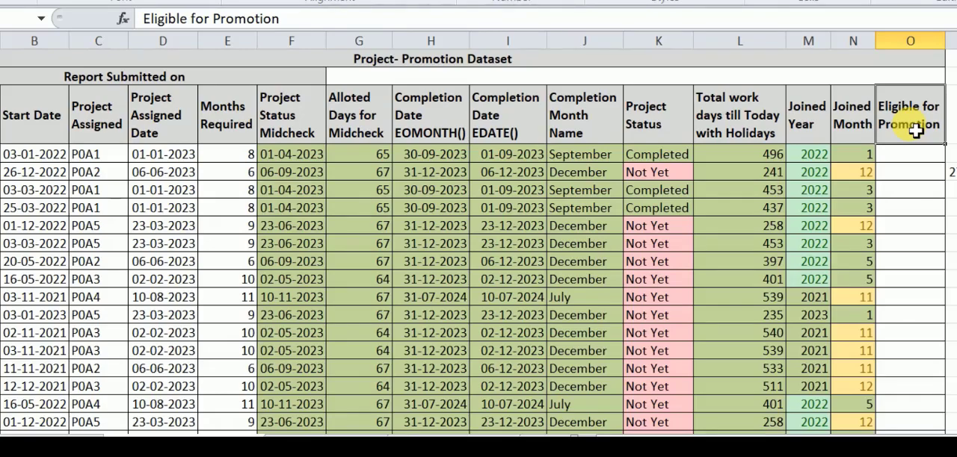
- Enter =IF(L4>=500,"Eligible","Not Eligible") in O4 to determine promotion eligibility from the total work days
click(746, 161)
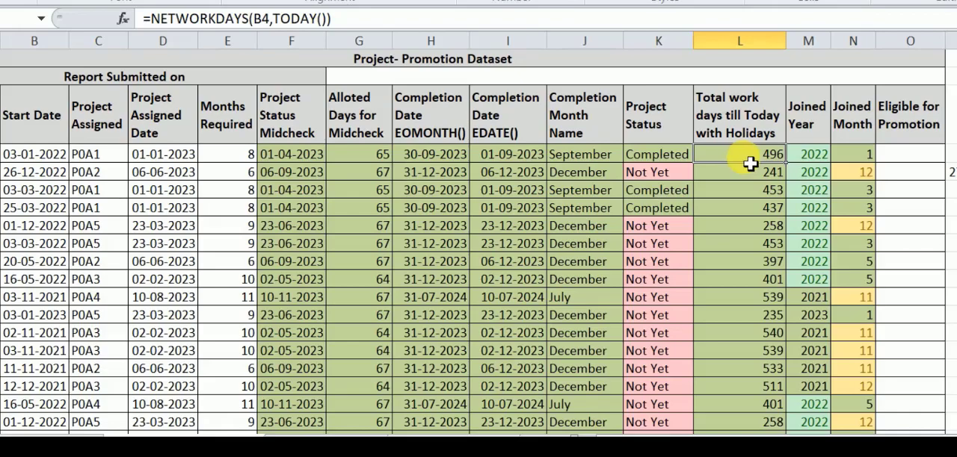
click(908, 162)
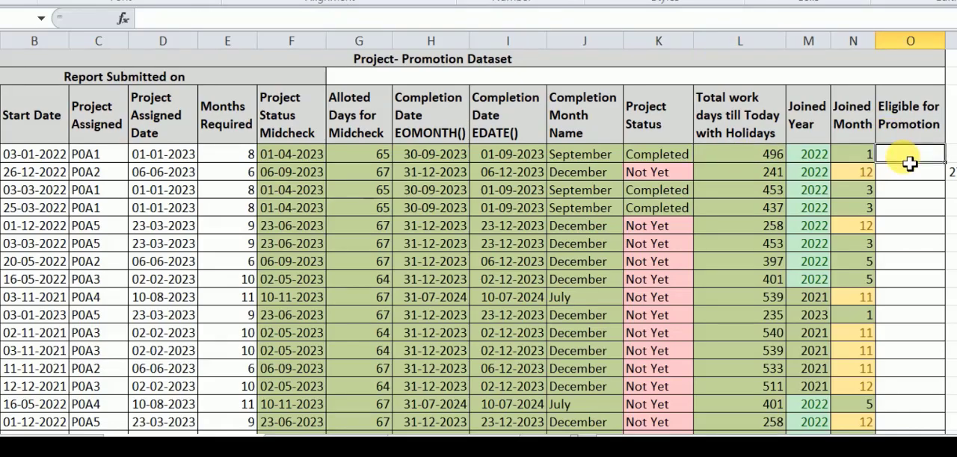
text(=)
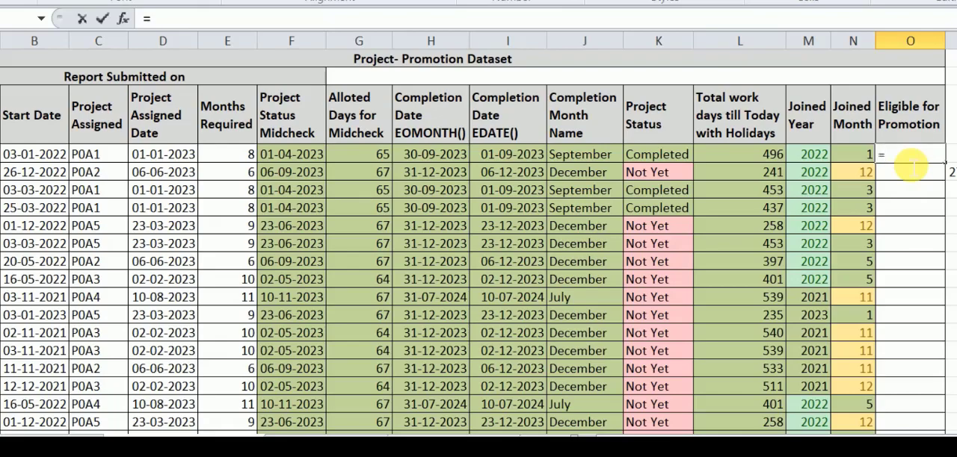
text(IF)
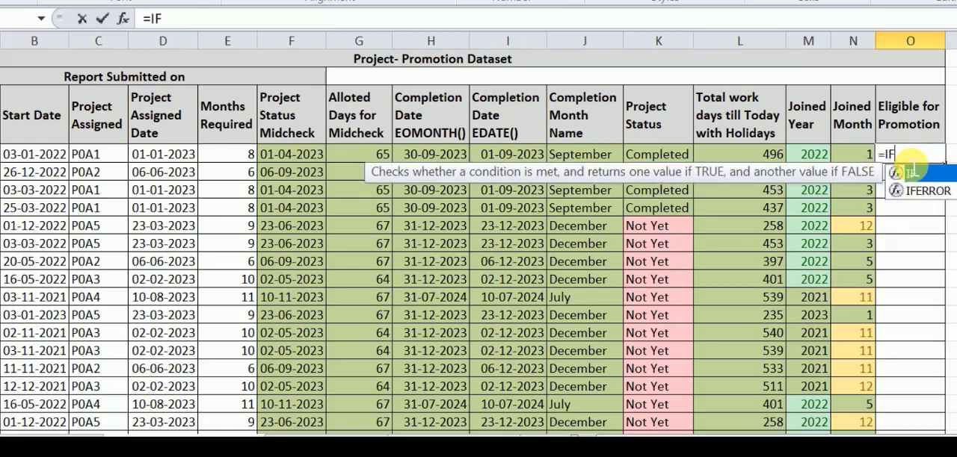
text(()
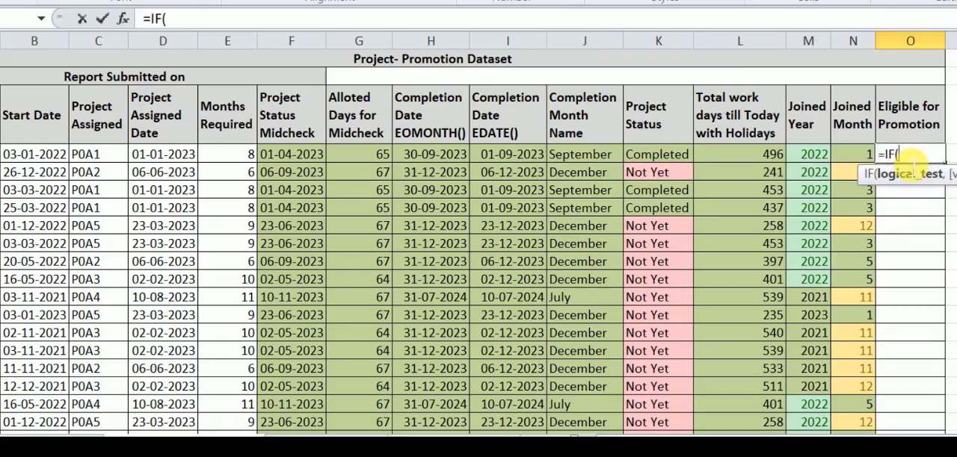
click(731, 162)
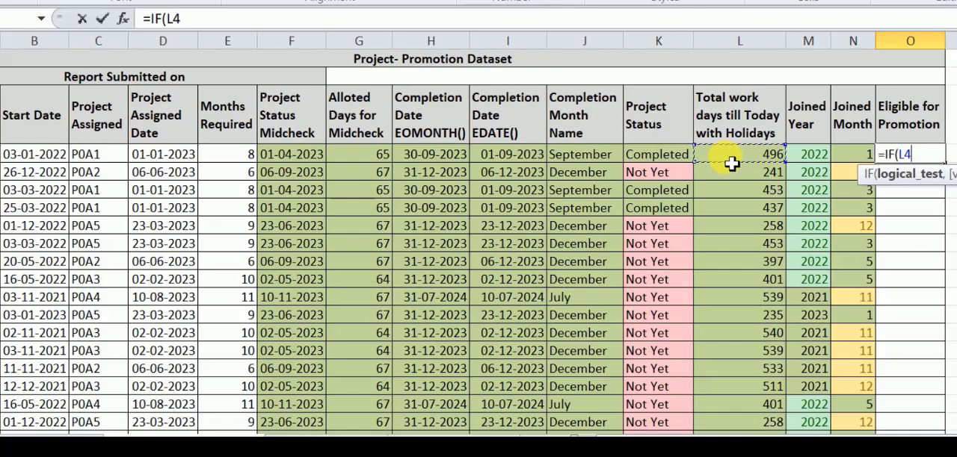
text(>=500)
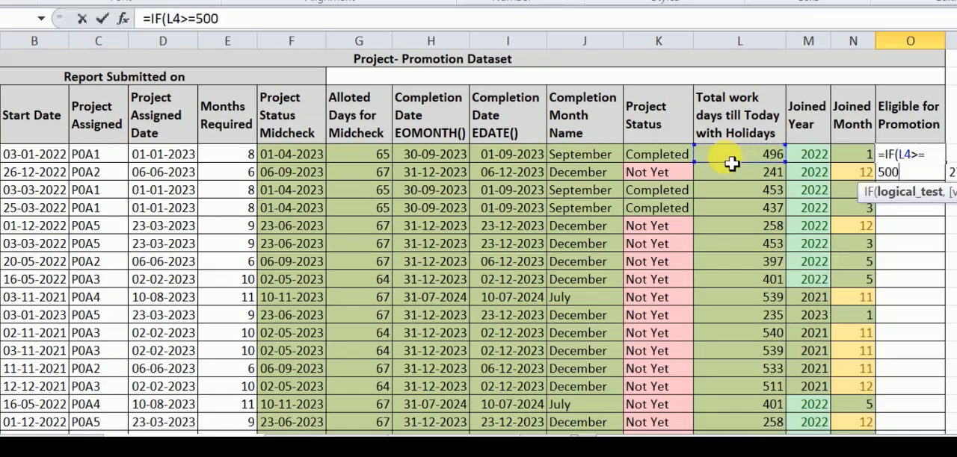
text(,)
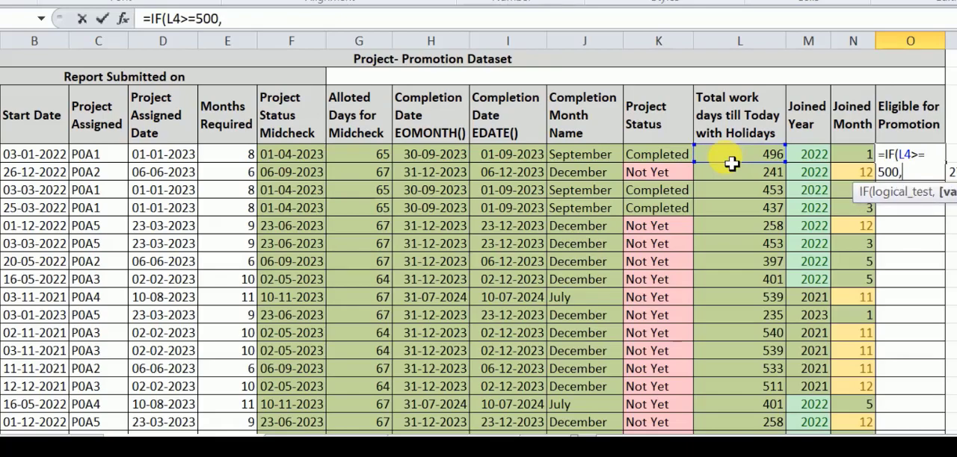
text("Eligi)
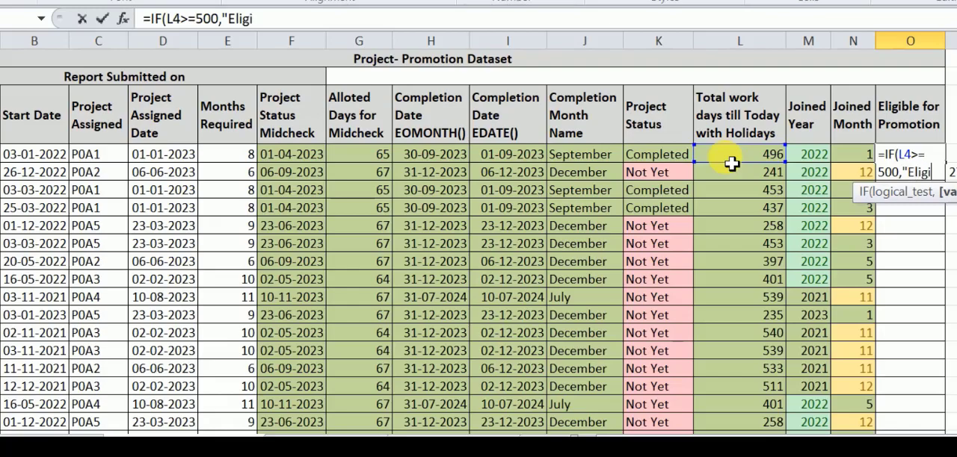
text(ble)
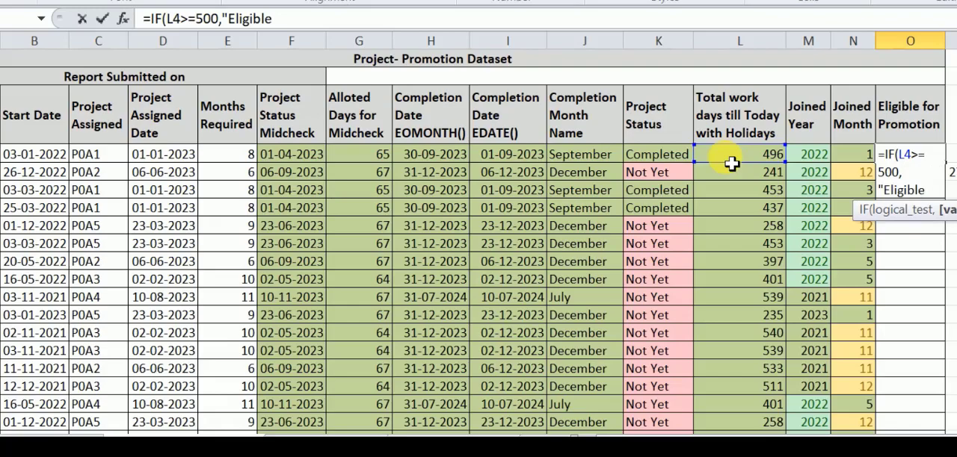
text(","Not )
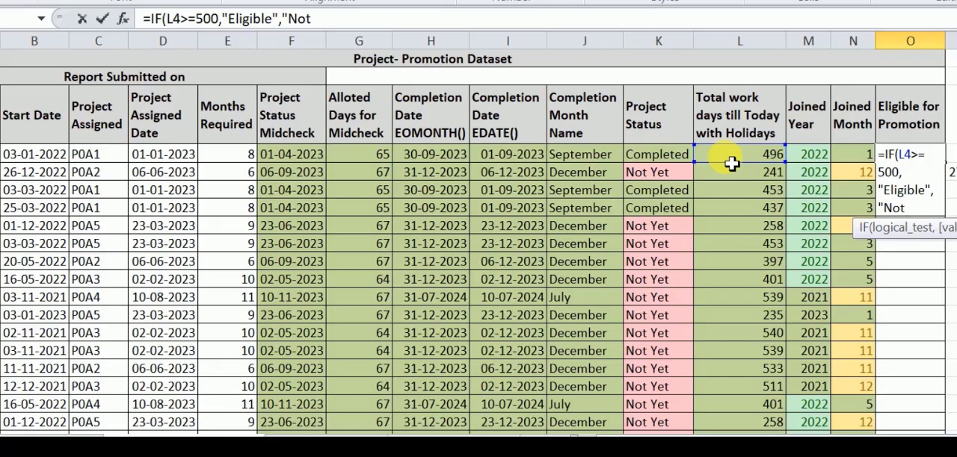
text(Eligibl)
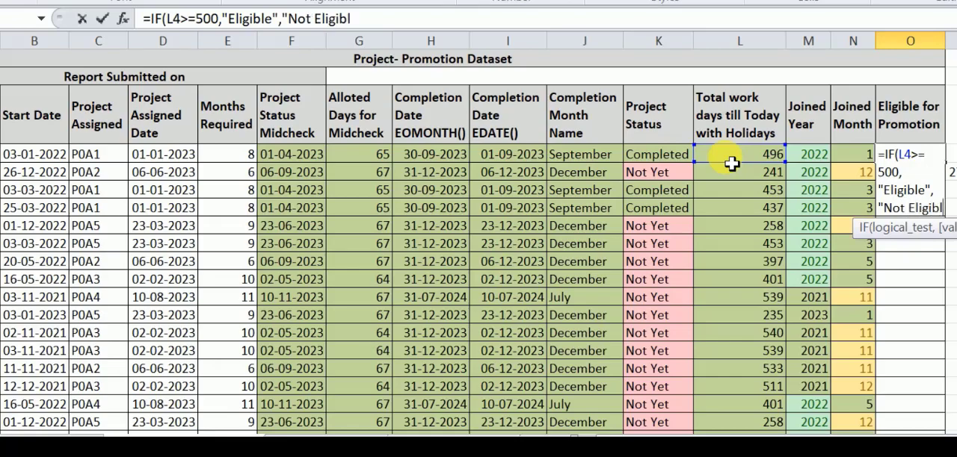
text(e")
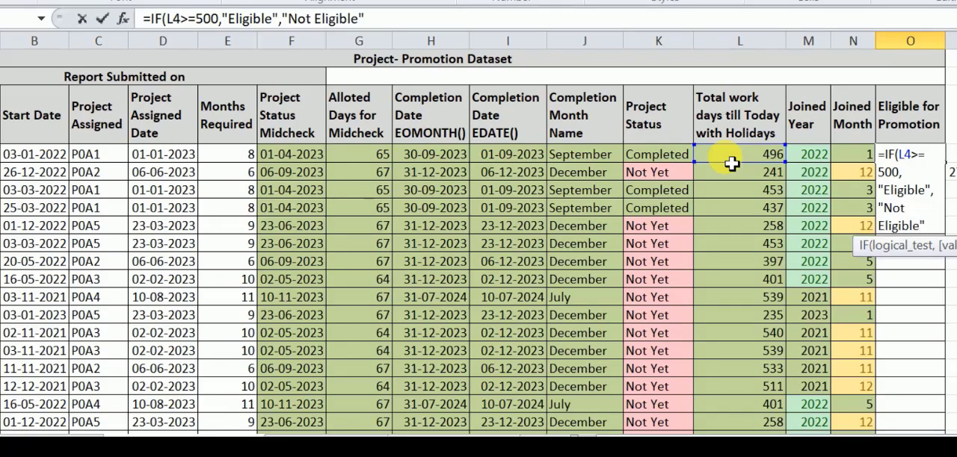
text())
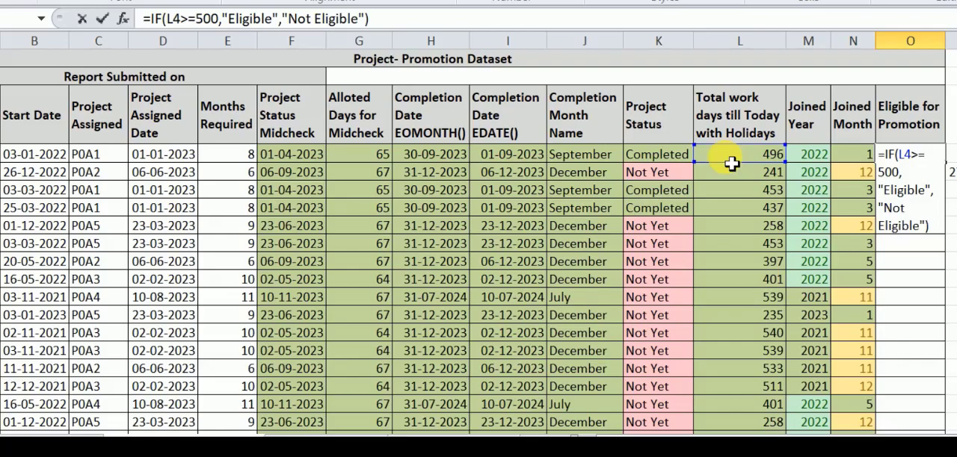
key(ctrl+Return)
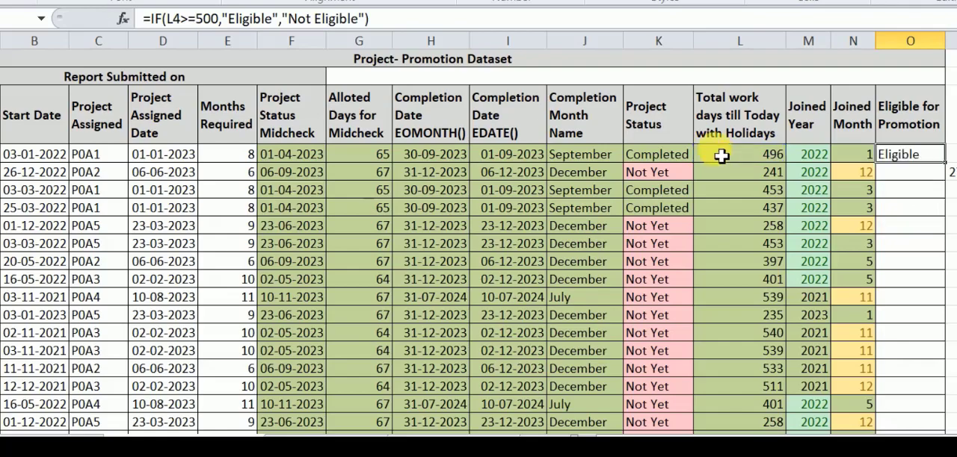
- Widen the Eligible for Promotion column and copy the formula from O4 down to the last dataset row
drag(945, 42, 956, 46)
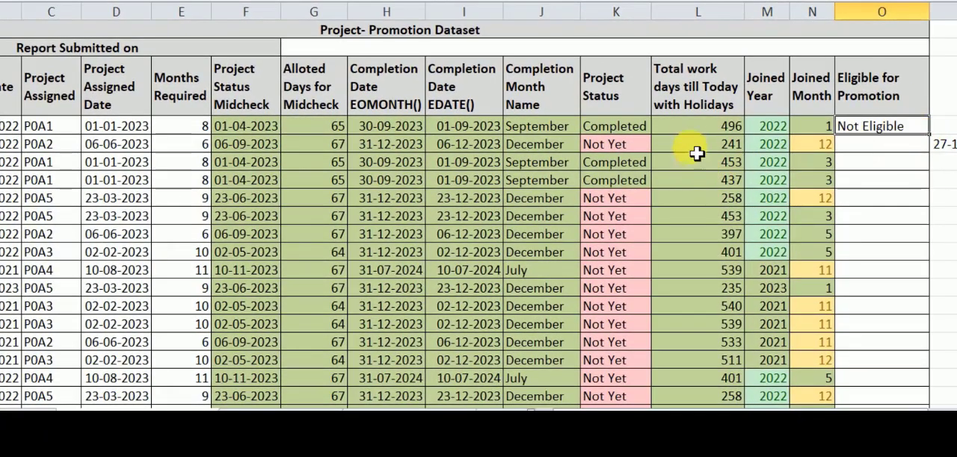
click(697, 130)
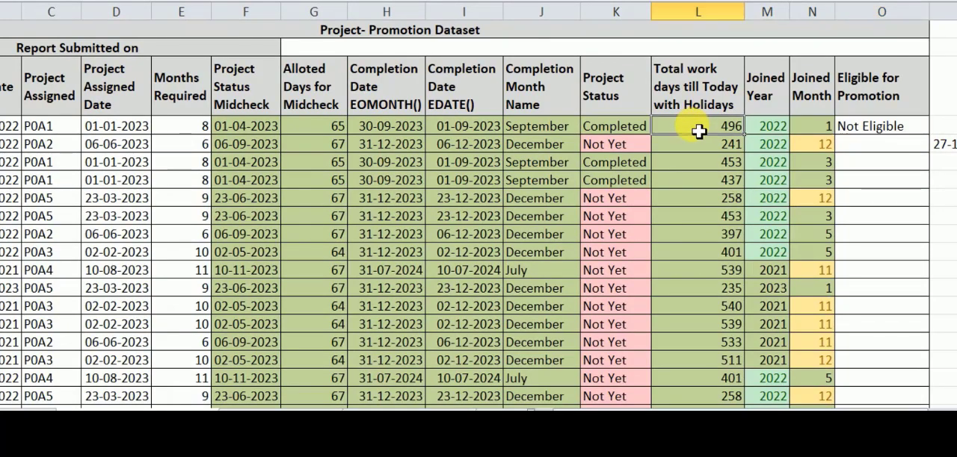
click(894, 133)
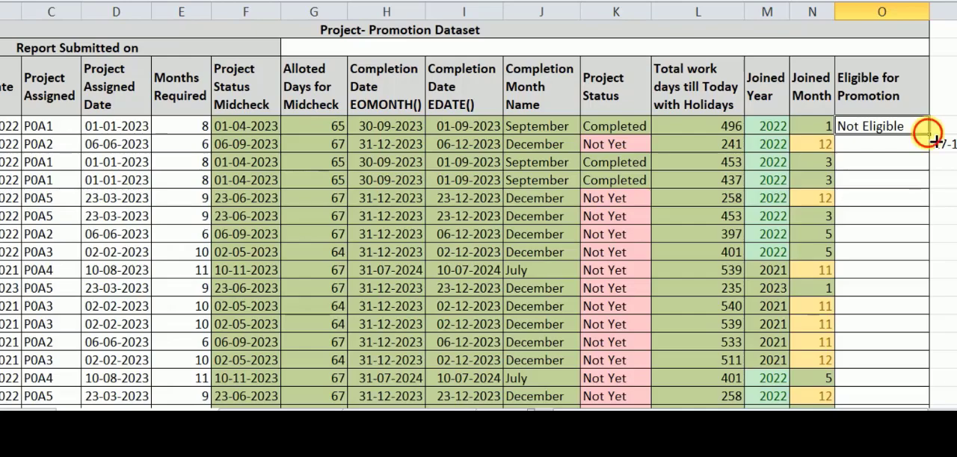
drag(929, 135, 931, 390)
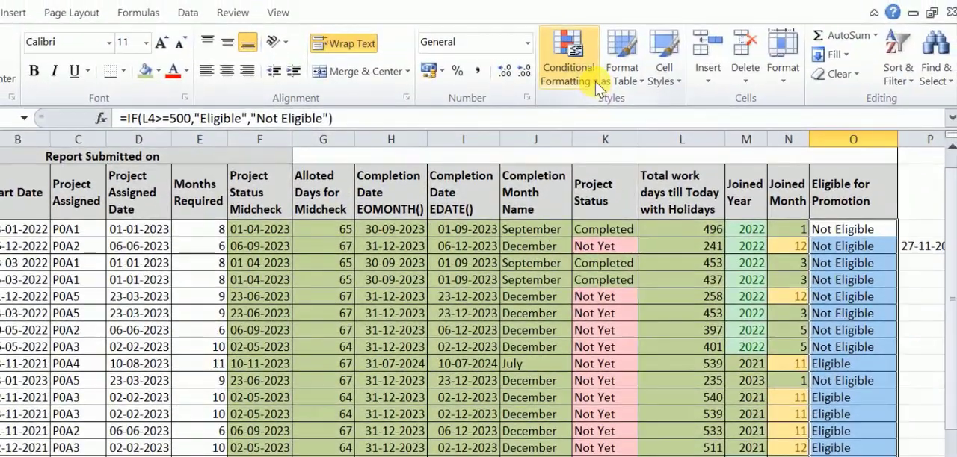
- Apply an Equal To conditional formatting rule for Eligible with Yellow Fill with Dark Yellow Text to the Eligible for Promotion results
click(596, 67)
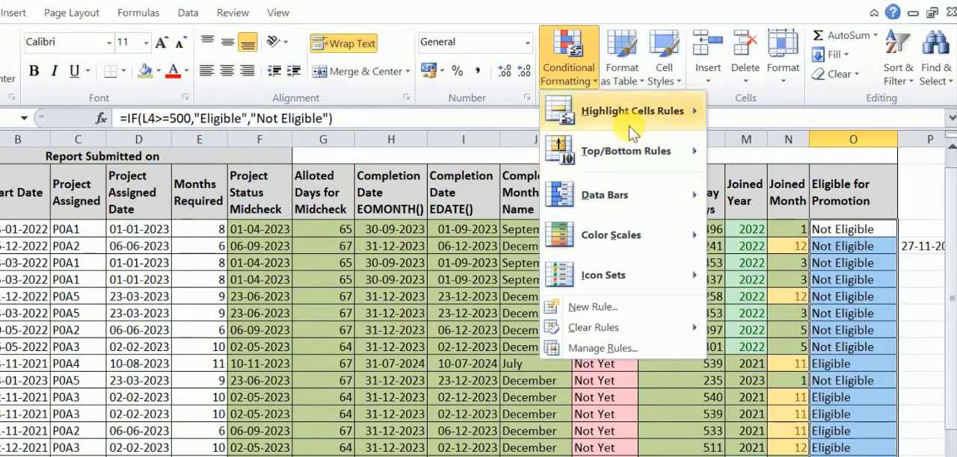
mouse_move(629, 117)
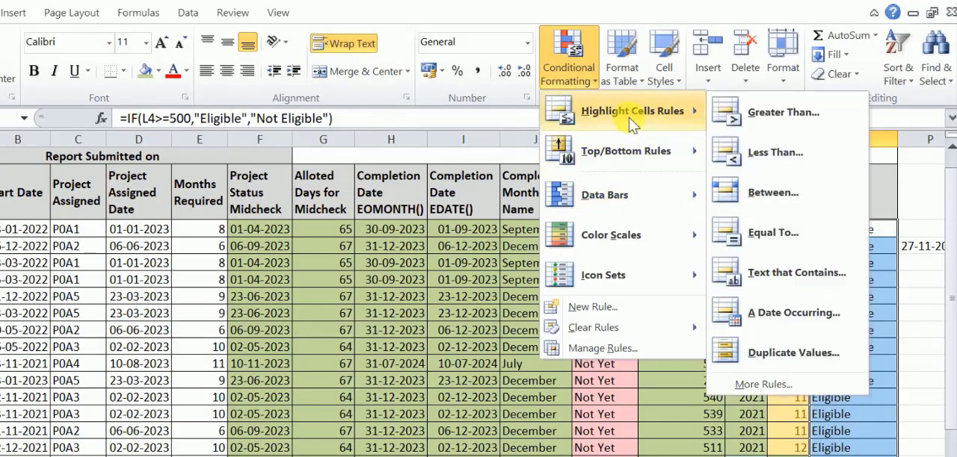
click(809, 233)
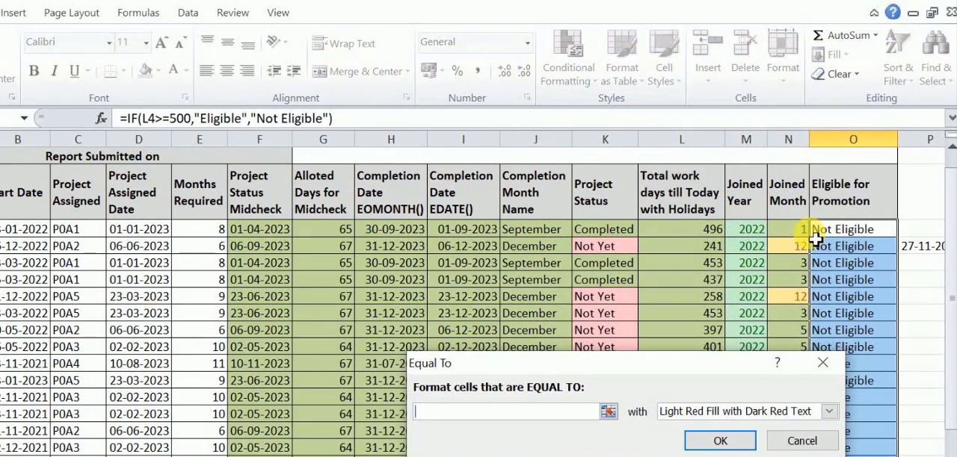
text(E)
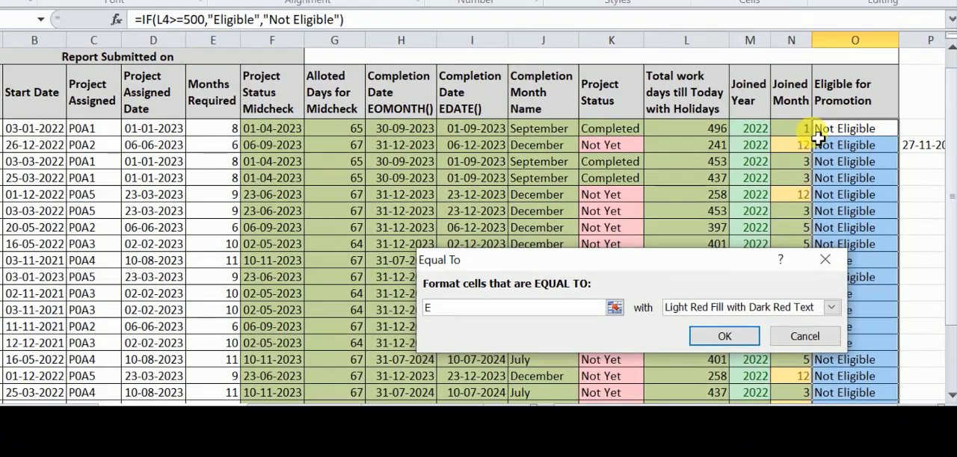
text(ligible)
click(831, 307)
click(710, 335)
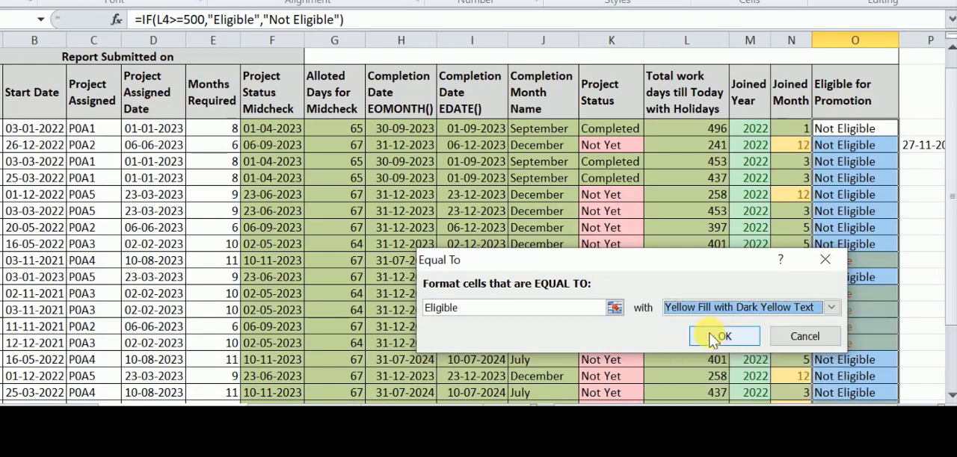
click(713, 337)
click(913, 227)
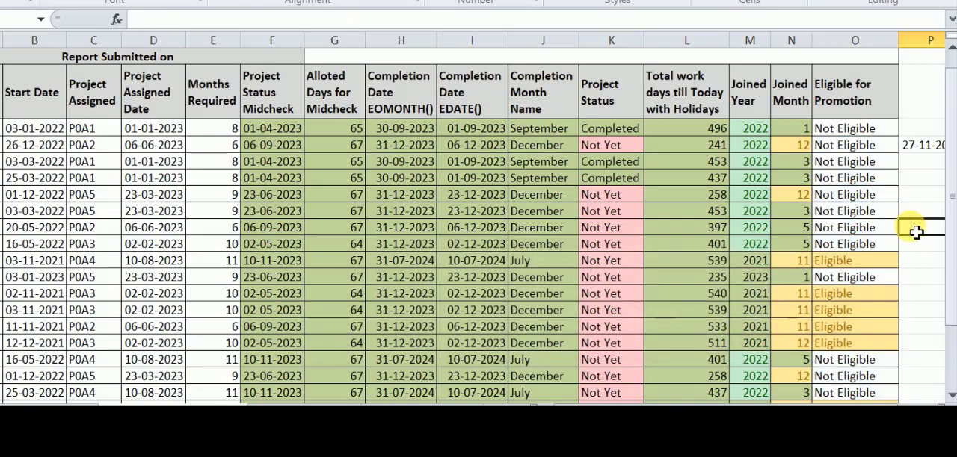
- Check the highlighted promotion results against the total work days and their NETWORKDAYS formulas
scroll(851, 271, down, 1)
scroll(853, 271, down, 2)
scroll(852, 271, up, 1)
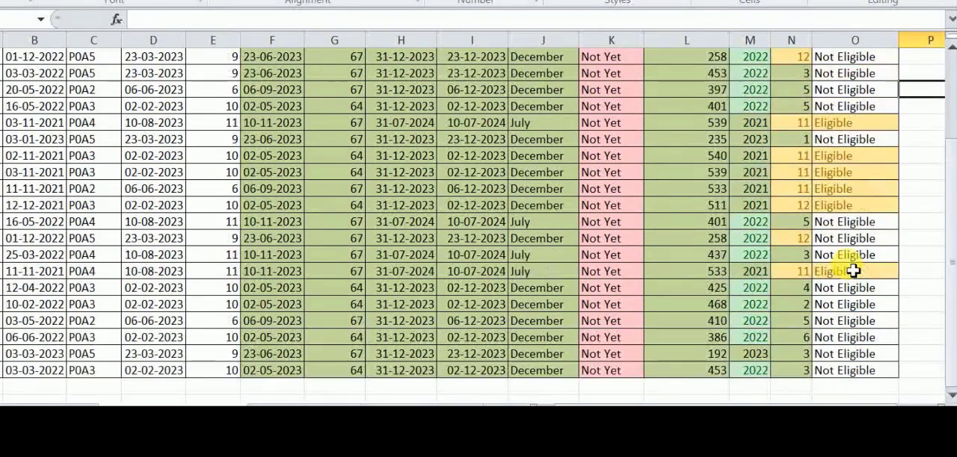
click(685, 124)
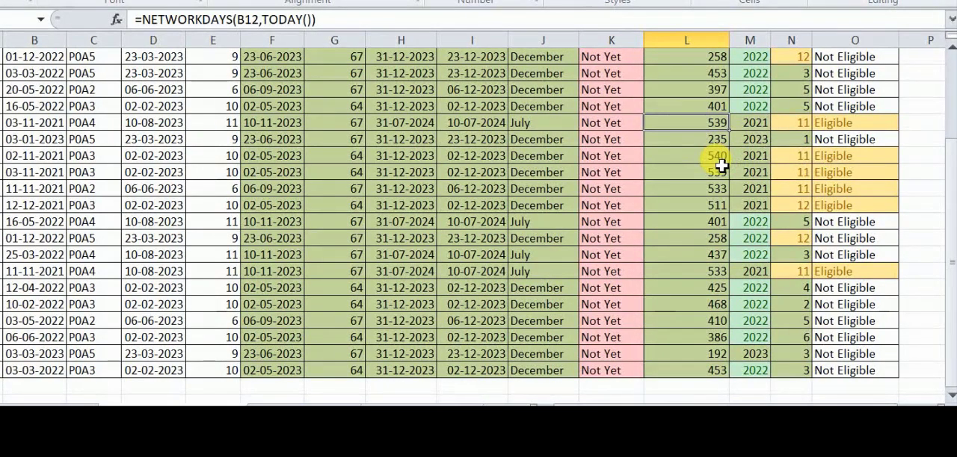
scroll(850, 136, up, 3)
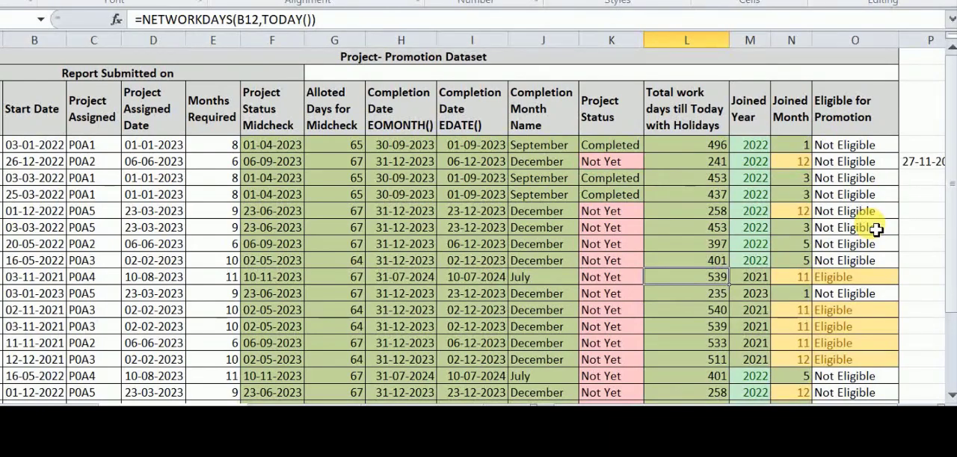
click(684, 149)
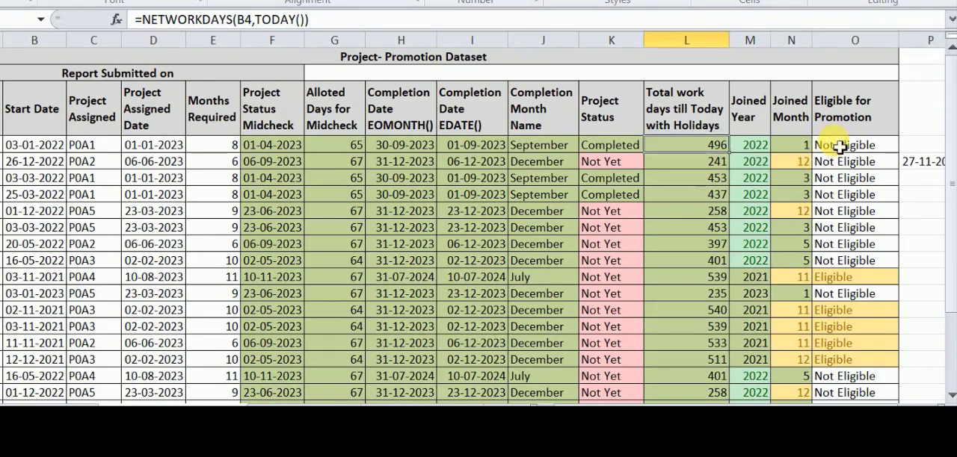
- Fill the Eligible for Promotion cells O4 to O27 with the olive green used in the neighbouring calculated columns
drag(835, 145, 855, 375)
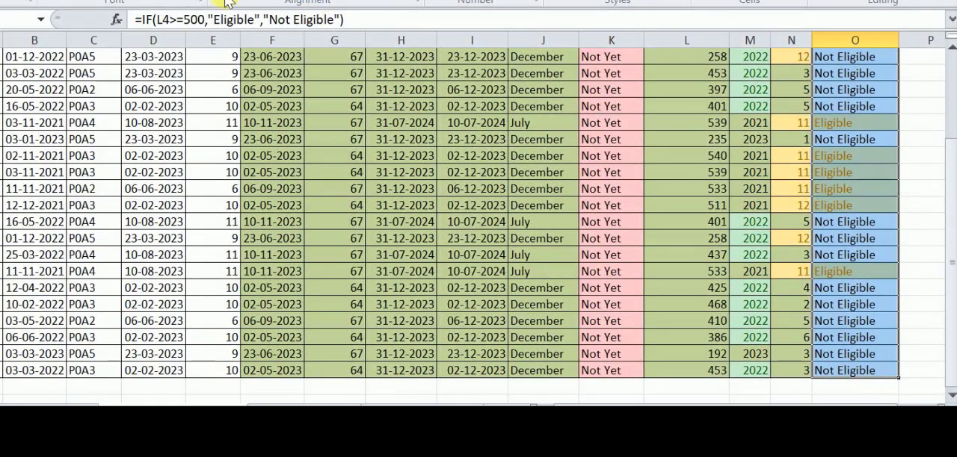
click(173, 1)
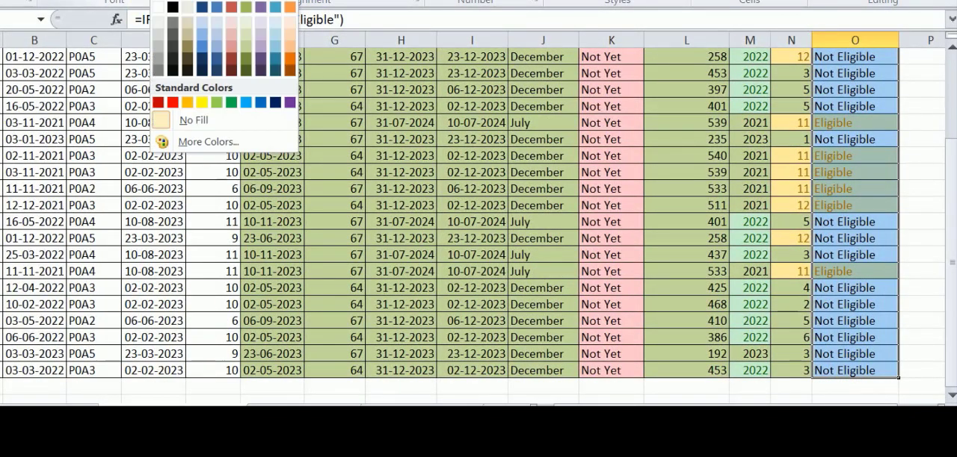
click(246, 47)
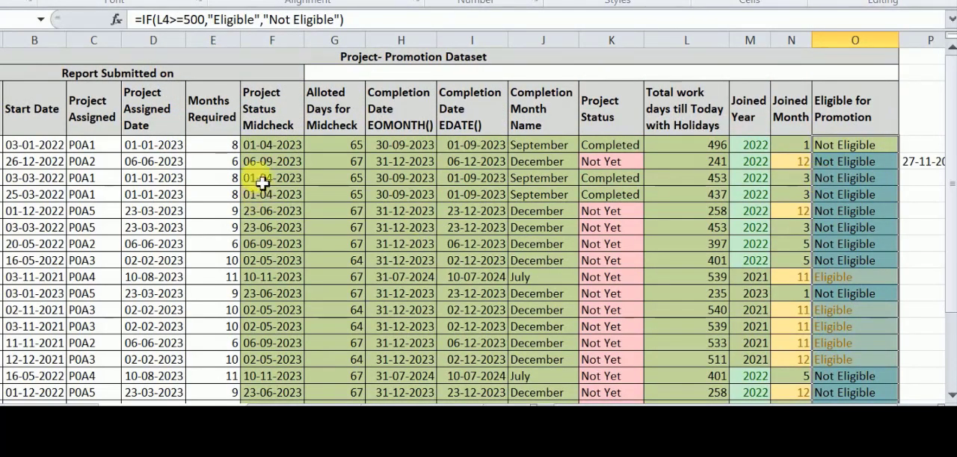
- Enter =NOW() in the merged cell beside Report Submitted on and fill it with the same olive green
click(330, 80)
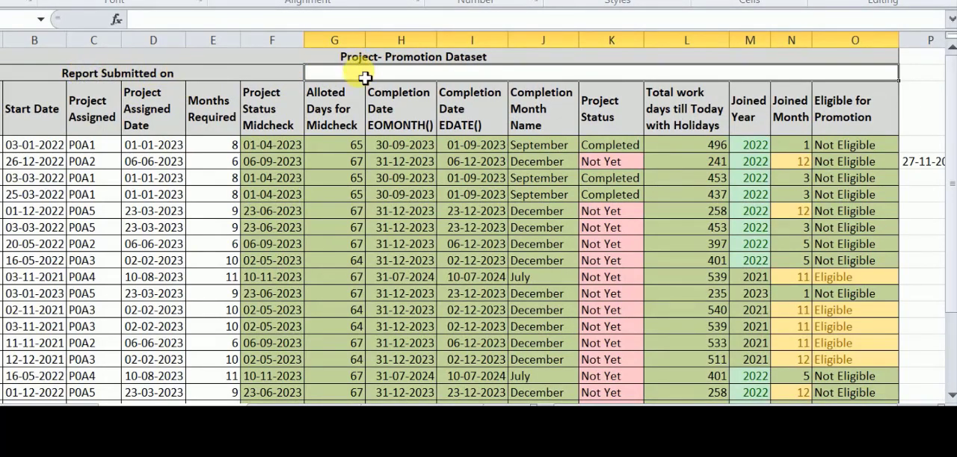
click(261, 19)
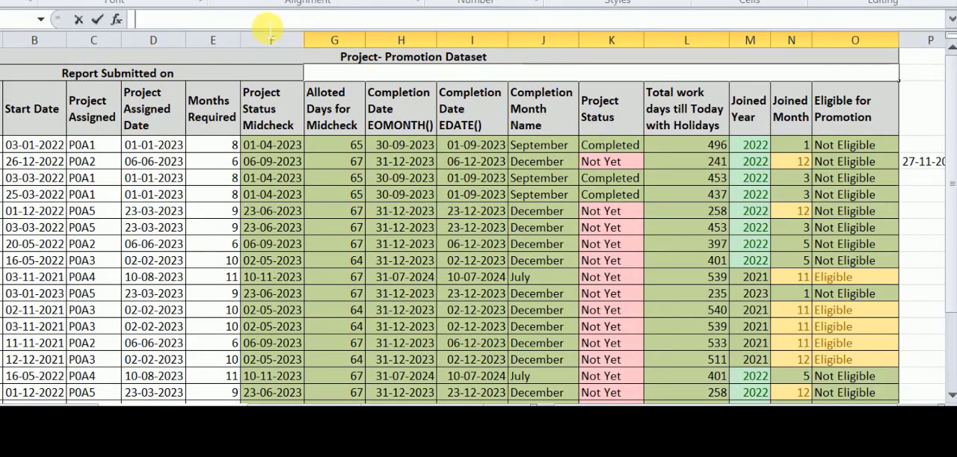
text(=N)
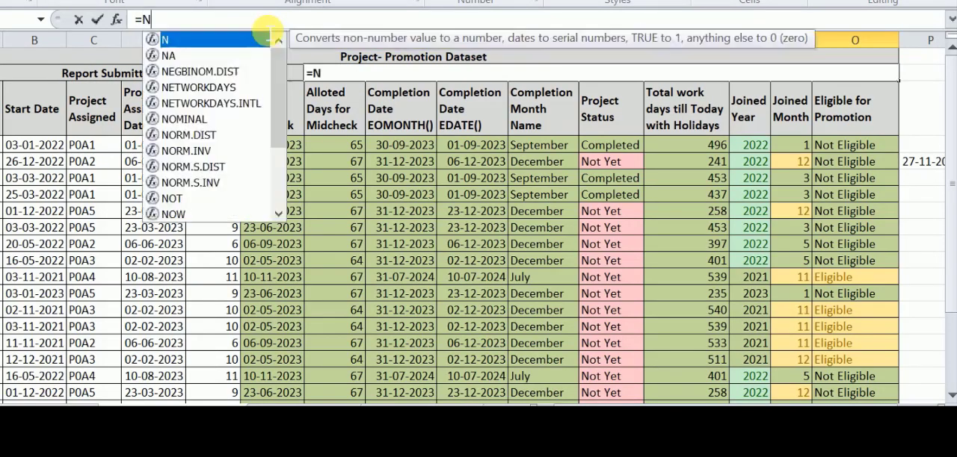
text(OW)
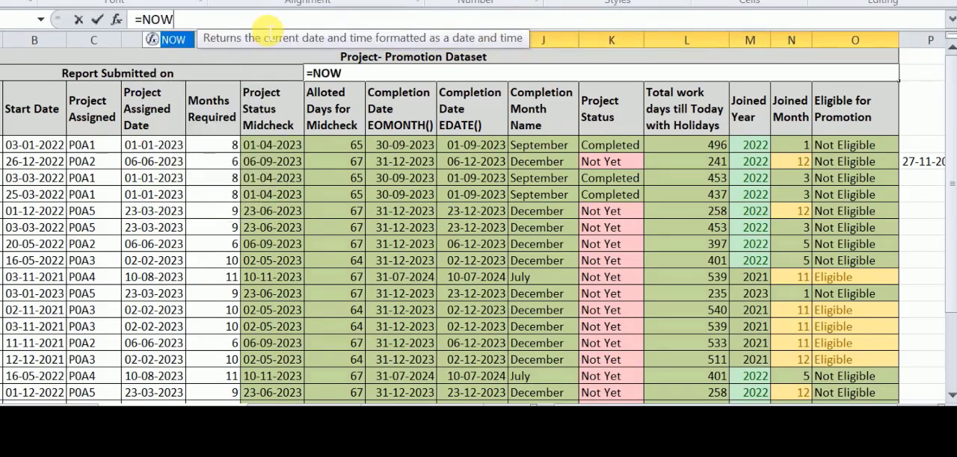
text(())
key(Tab)
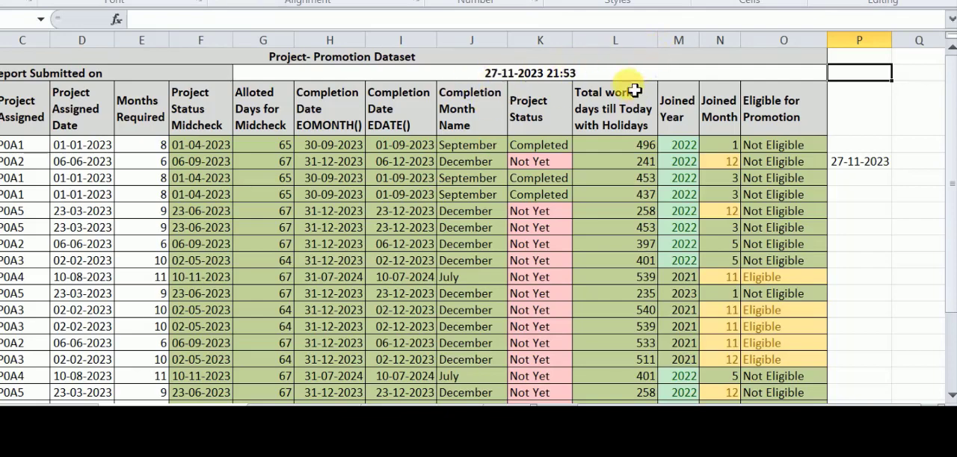
click(429, 73)
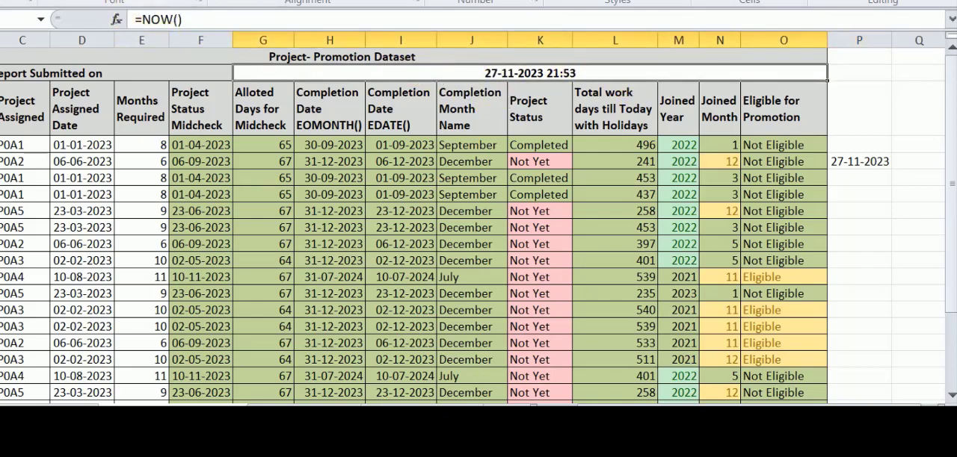
click(160, 2)
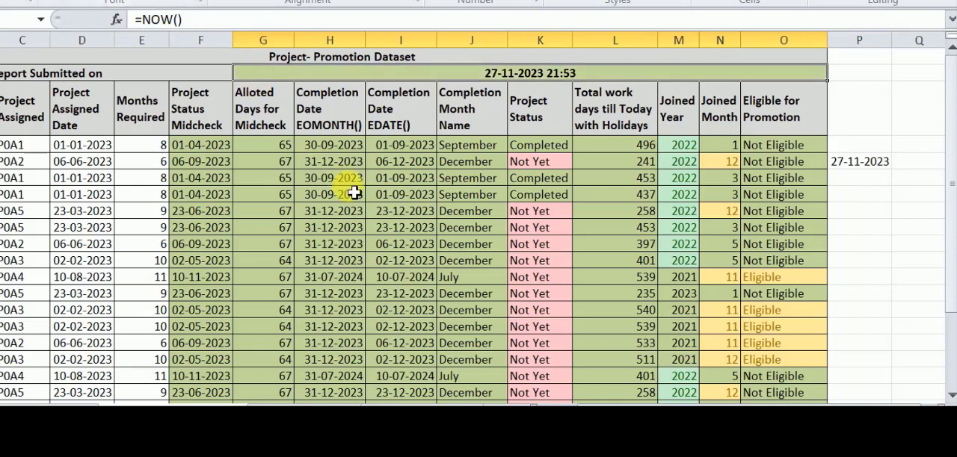